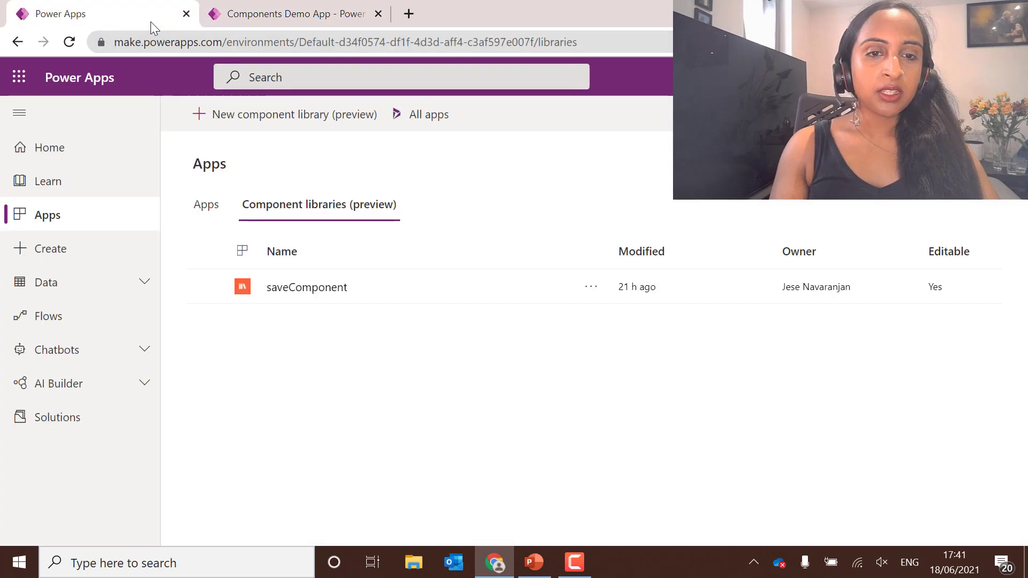
- Look over the lists of apps and component libraries, and view the sharing options of the saveComponent library
{"action": "left_click", "coordinate": [210, 208]}
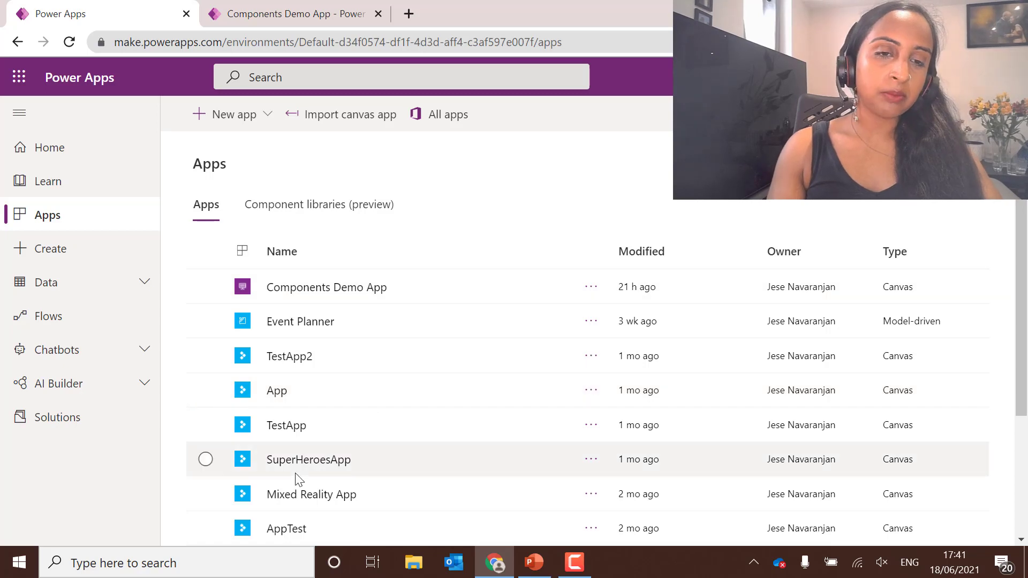
{"action": "left_click", "coordinate": [299, 216]}
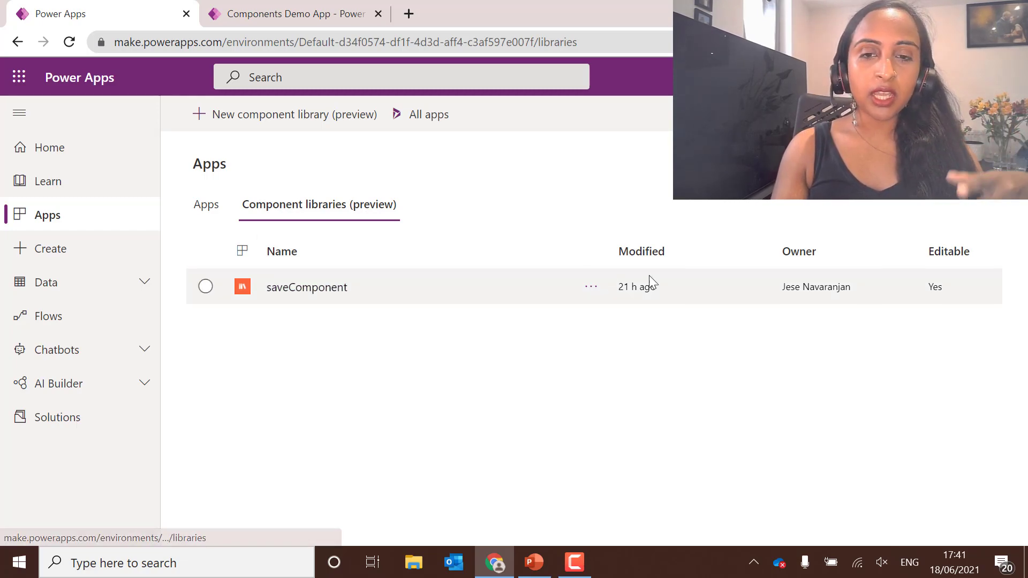
{"action": "left_click", "coordinate": [591, 287]}
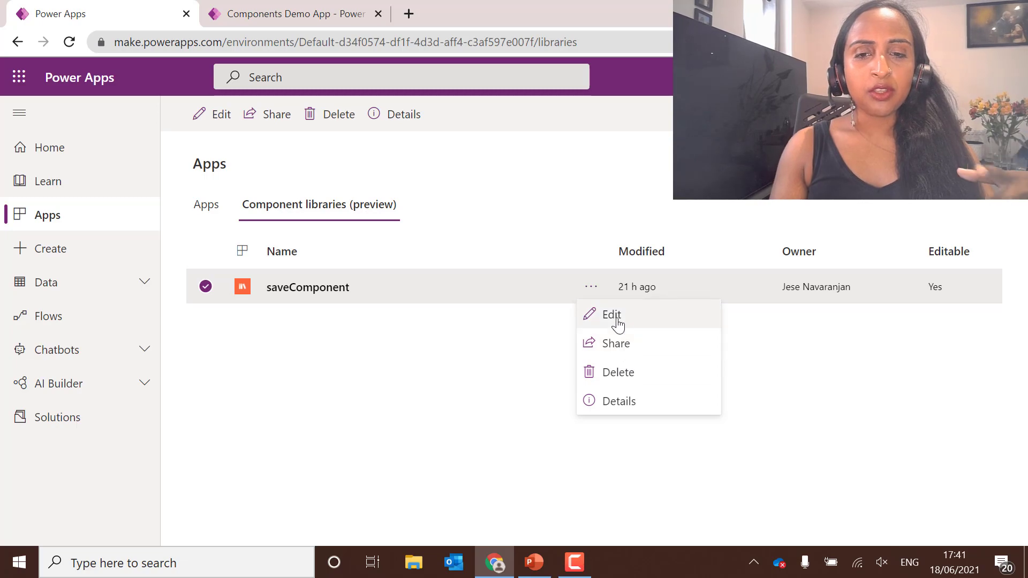
{"action": "left_click", "coordinate": [625, 345]}
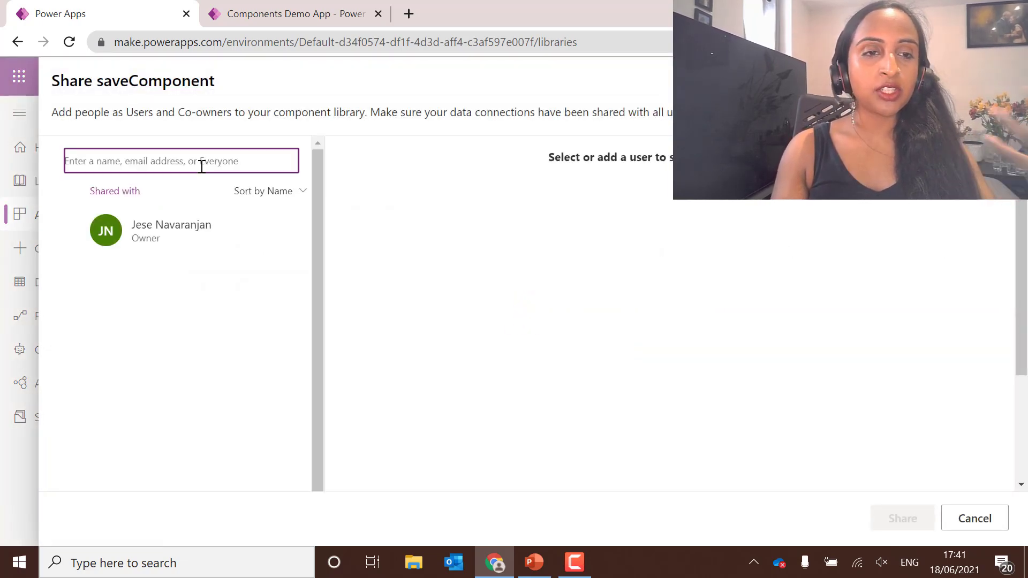
{"action": "key", "text": "Escape"}
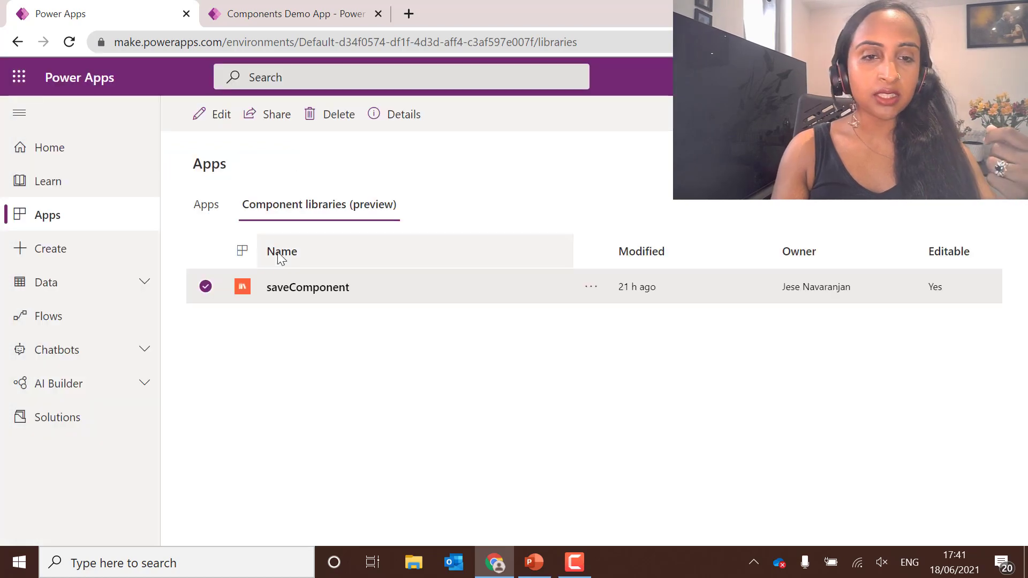
- Open the details of the saveComponent library and examine its versions and the components it contains
{"action": "right_click", "coordinate": [601, 291]}
{"action": "left_click", "coordinate": [585, 293]}
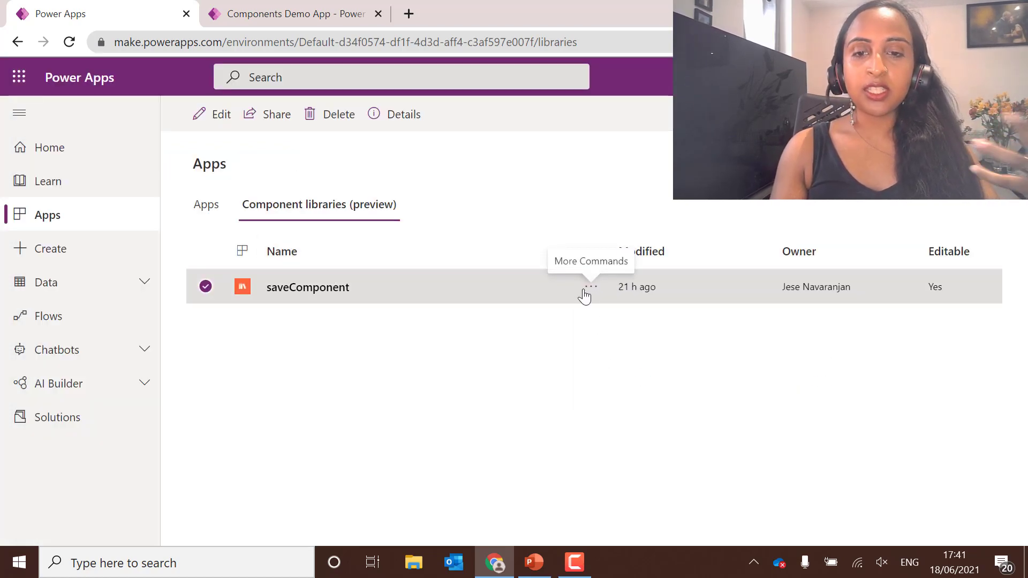
{"action": "left_click", "coordinate": [589, 289]}
{"action": "left_click", "coordinate": [617, 405]}
{"action": "left_click", "coordinate": [268, 196]}
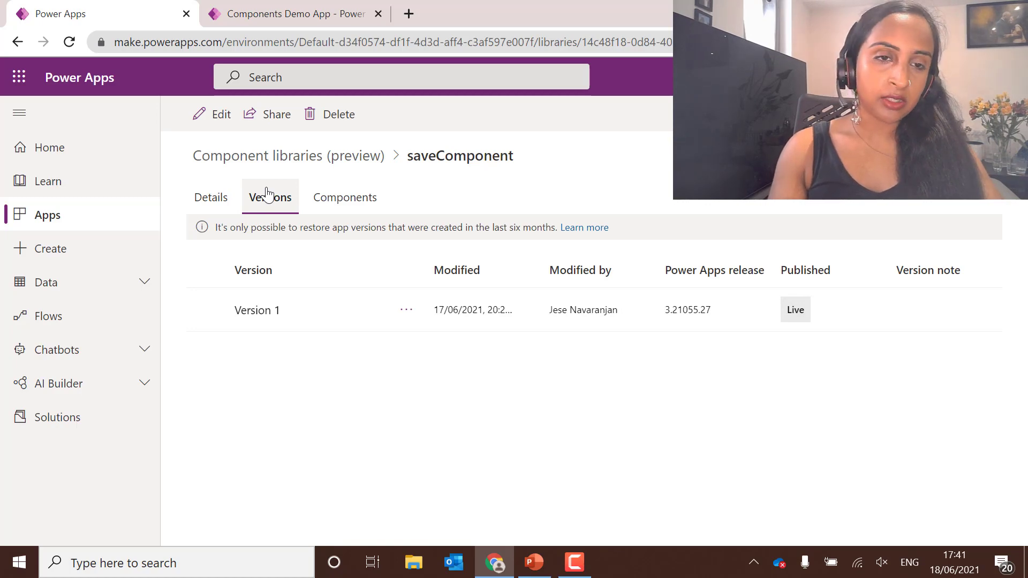
{"action": "left_click", "coordinate": [216, 199]}
{"action": "left_click", "coordinate": [274, 204]}
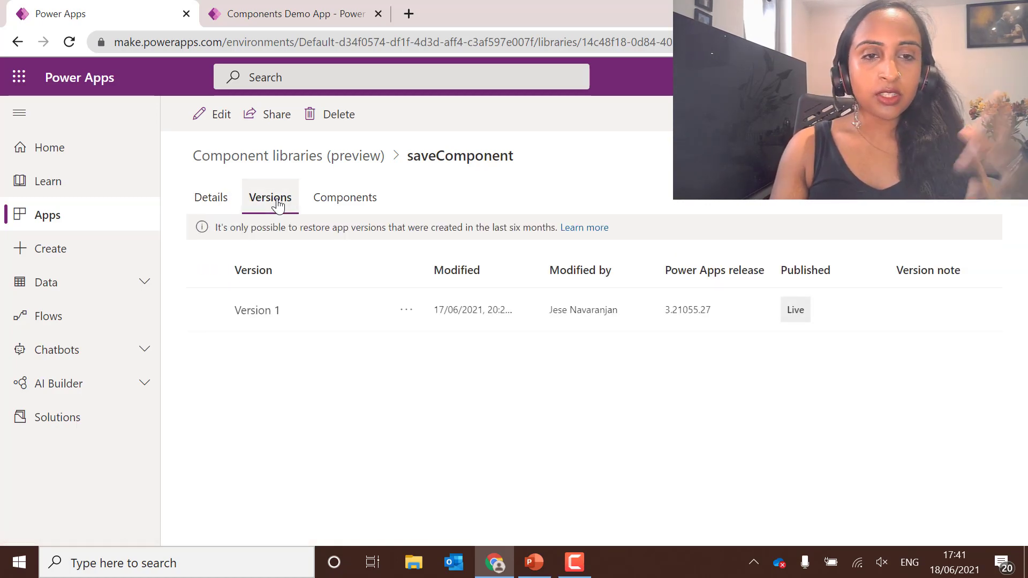
{"action": "left_click", "coordinate": [344, 198]}
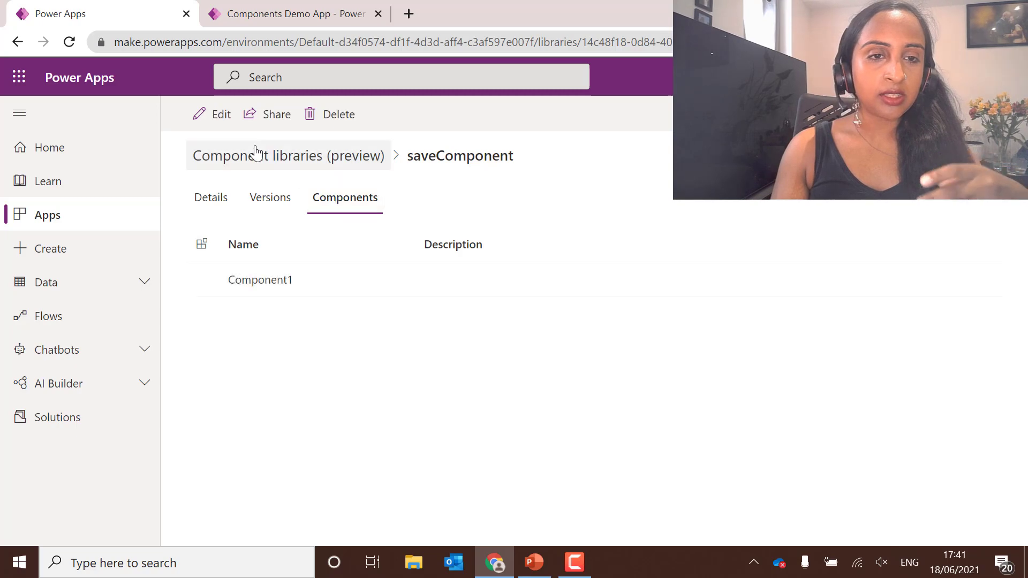
- Return to the component libraries and create a new component library named Header
{"action": "left_click", "coordinate": [143, 159]}
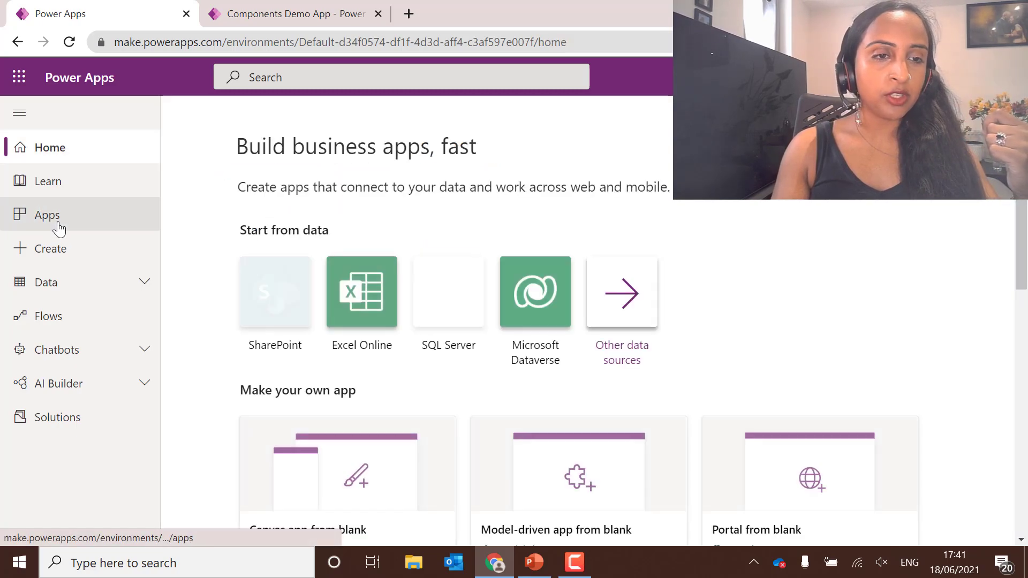
{"action": "left_click", "coordinate": [58, 224]}
{"action": "left_click", "coordinate": [303, 213]}
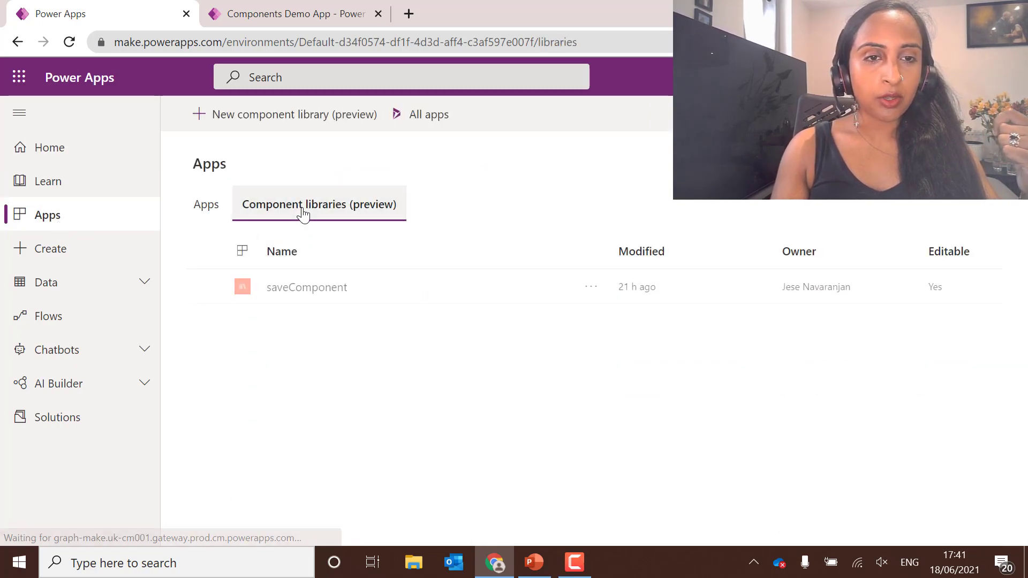
{"action": "left_click", "coordinate": [263, 118]}
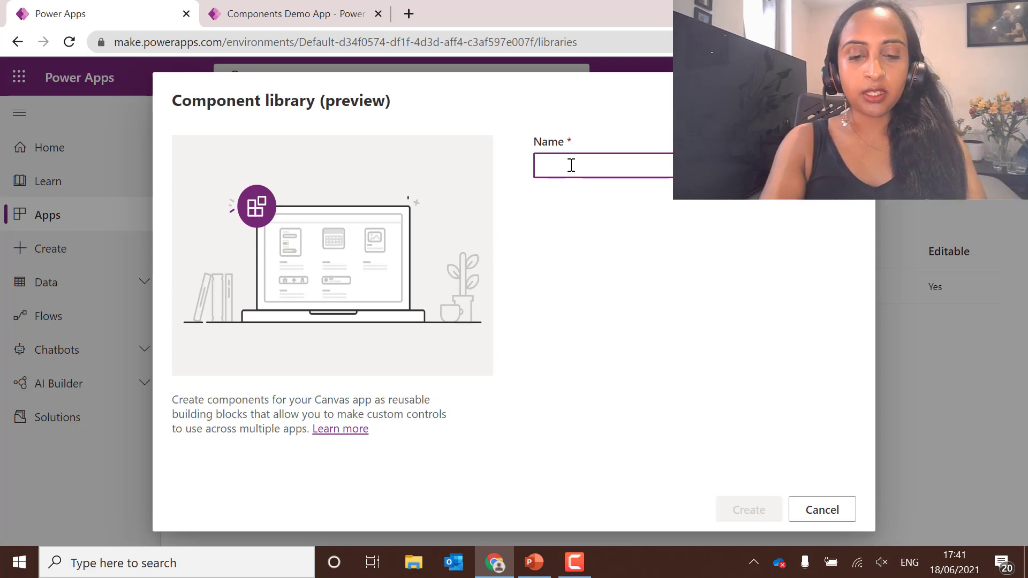
{"action": "type", "text": "hEA"}
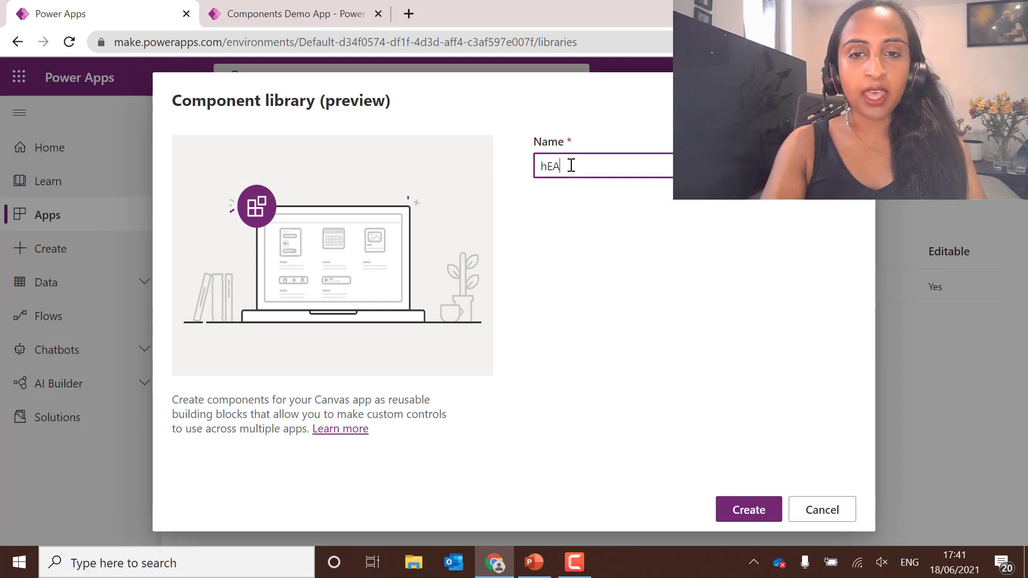
{"action": "key", "text": "BackSpace"}
{"action": "key", "text": "BackSpace"}
{"action": "key", "text": "BackSpace"}
{"action": "type", "text": "Header"}
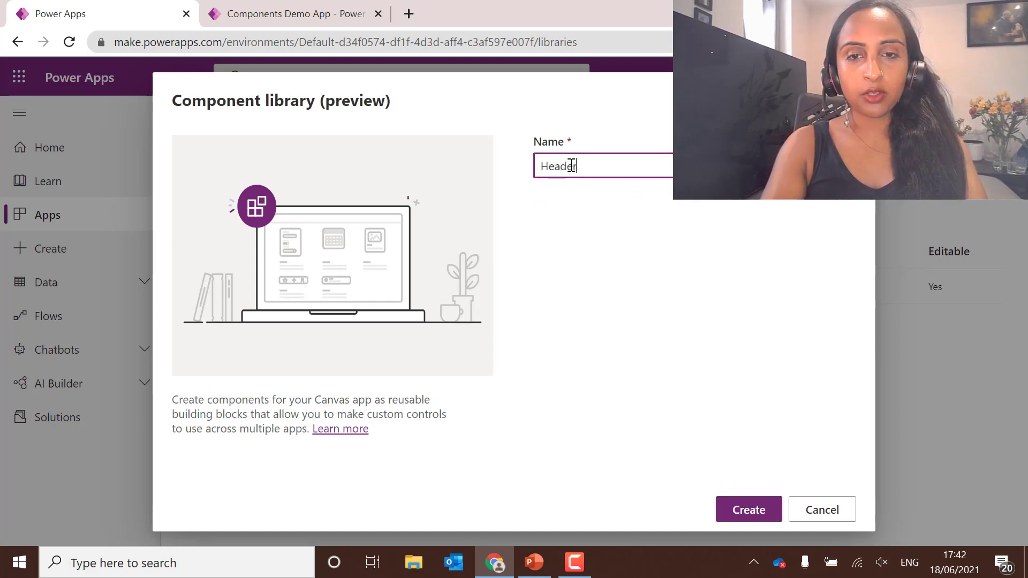
{"action": "left_click", "coordinate": [750, 511]}
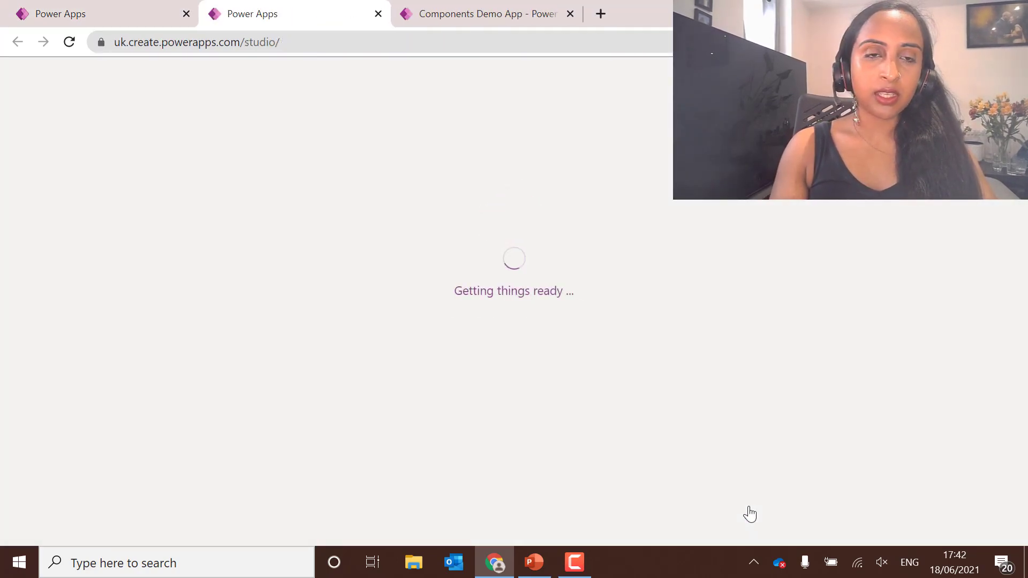
- Create a new blank canvas app in tablet layout from the apps list and skip the welcome dialog
{"action": "left_click", "coordinate": [123, 19]}
{"action": "left_click", "coordinate": [76, 160]}
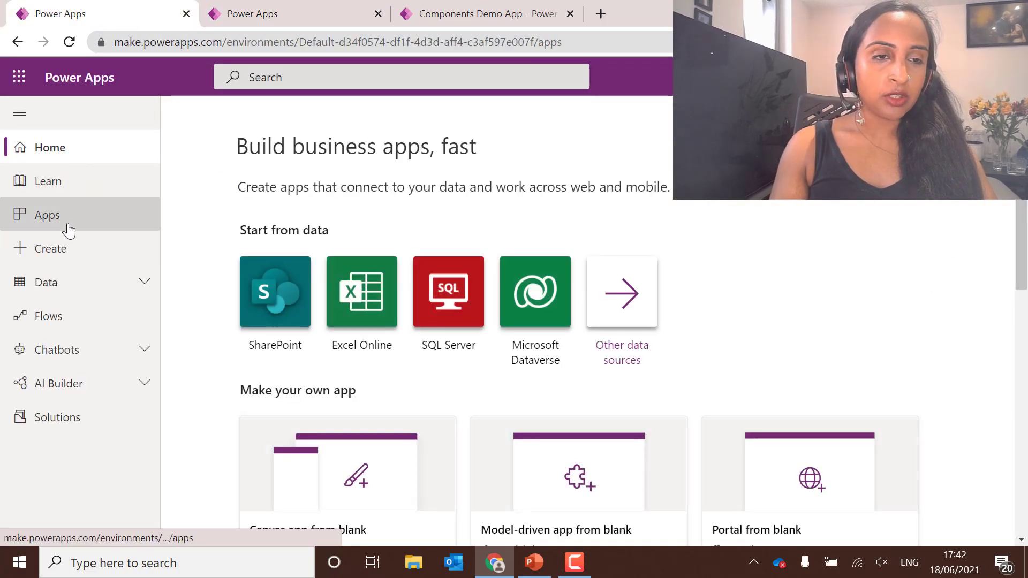
{"action": "left_click", "coordinate": [68, 222]}
{"action": "left_click", "coordinate": [250, 115]}
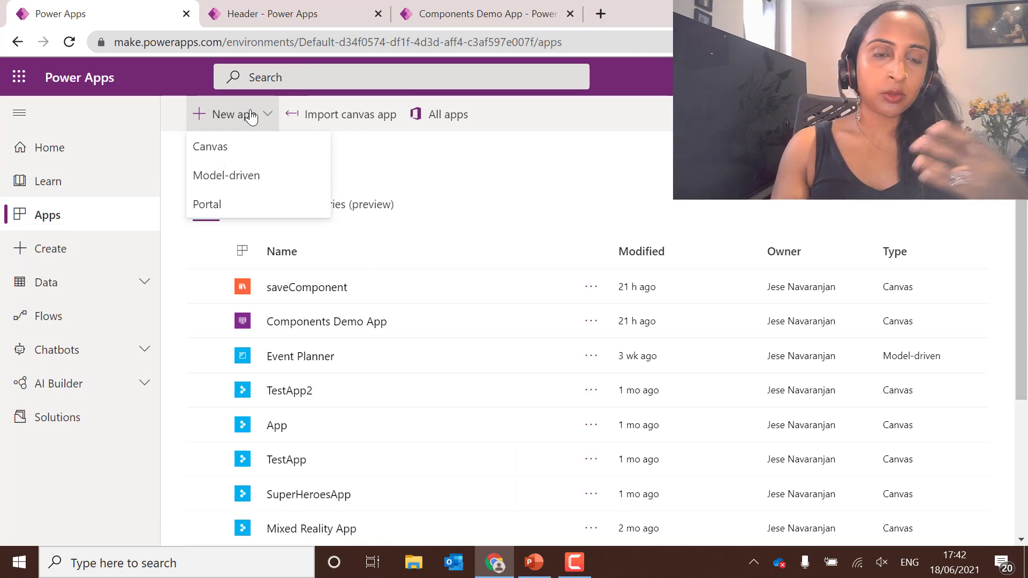
{"action": "left_click", "coordinate": [247, 147]}
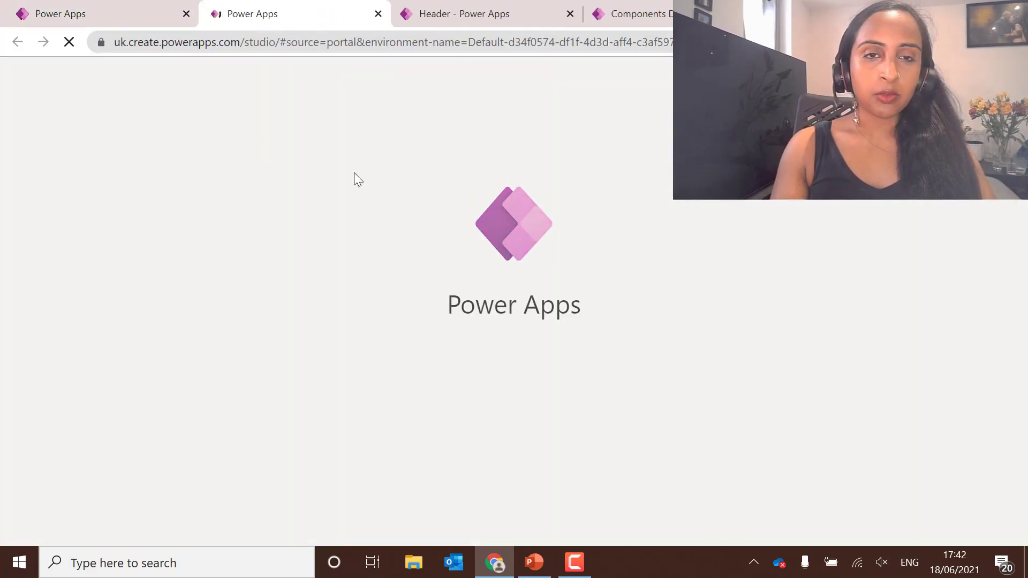
{"action": "scroll", "coordinate": [242, 354], "scroll_direction": "down", "scroll_amount": 1}
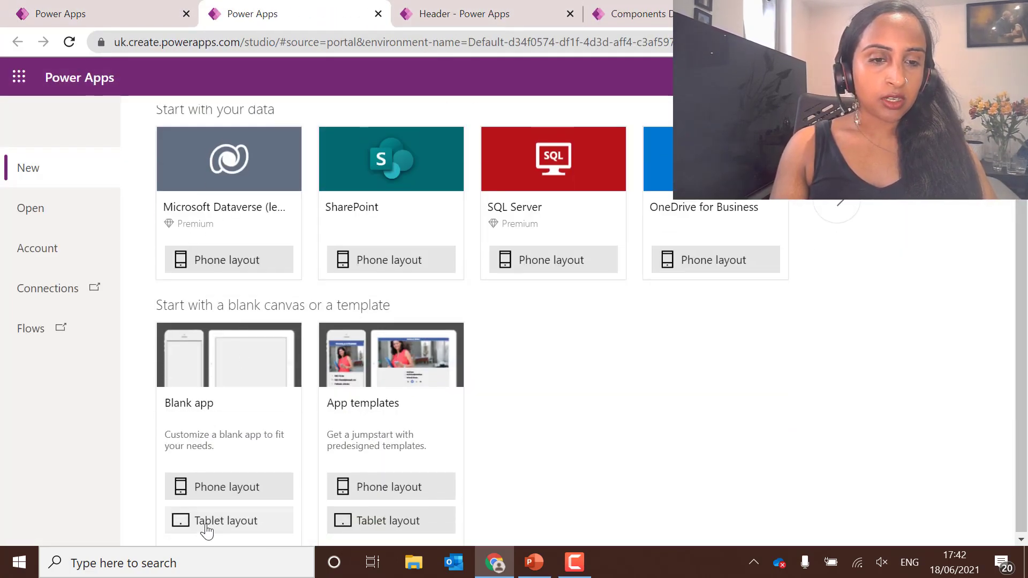
{"action": "left_click", "coordinate": [207, 525]}
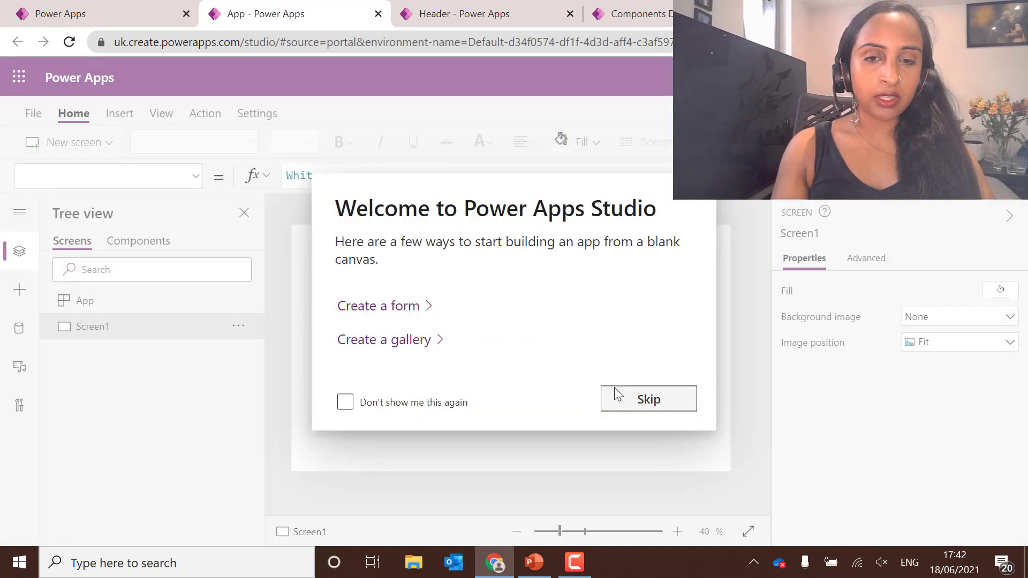
{"action": "left_click", "coordinate": [616, 395]}
- Switch to the Header library and insert a rectangle shape into Component1
{"action": "left_click", "coordinate": [431, 16]}
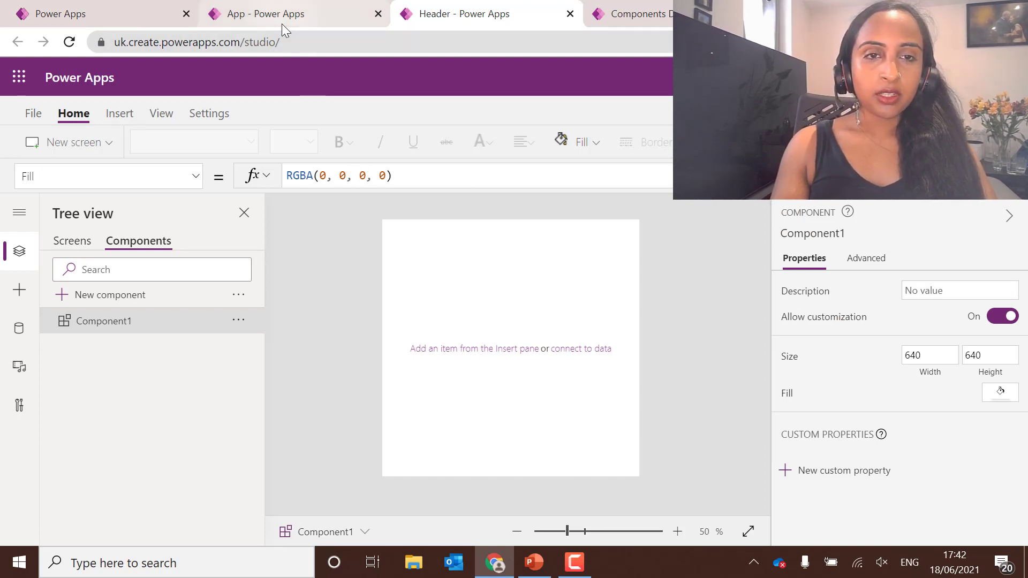
{"action": "left_click", "coordinate": [929, 354]}
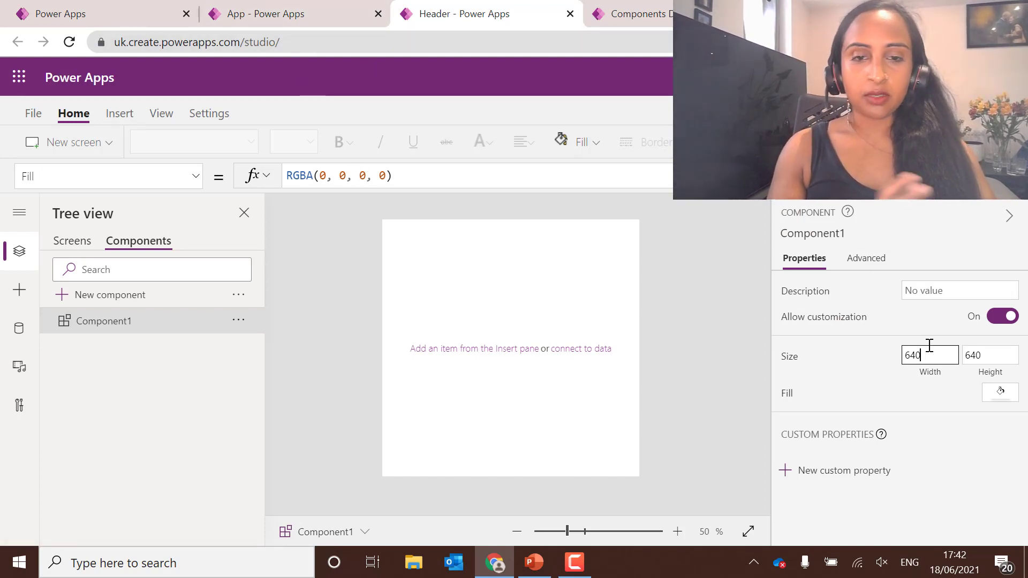
{"action": "left_click", "coordinate": [127, 116]}
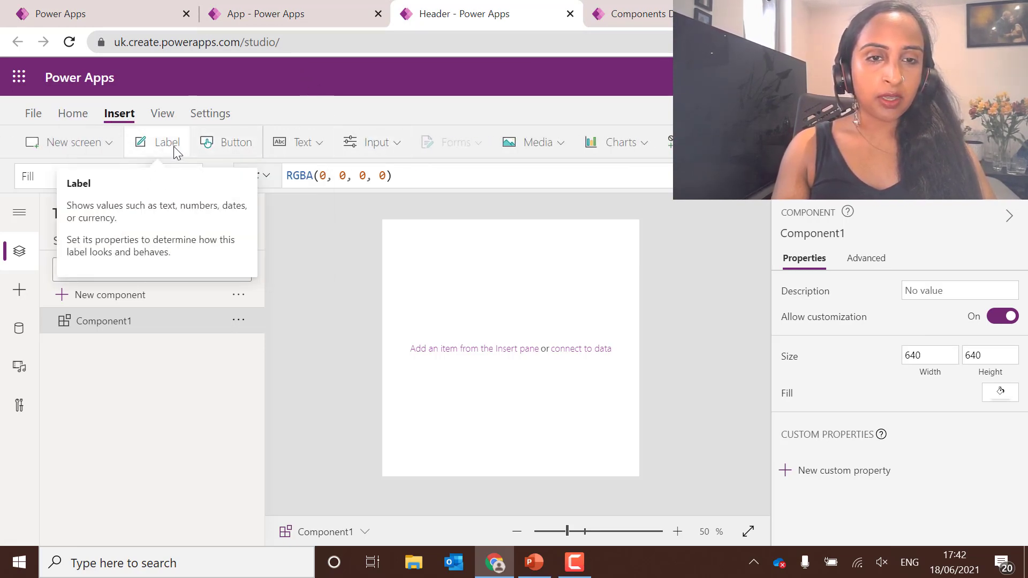
{"action": "left_click", "coordinate": [604, 147]}
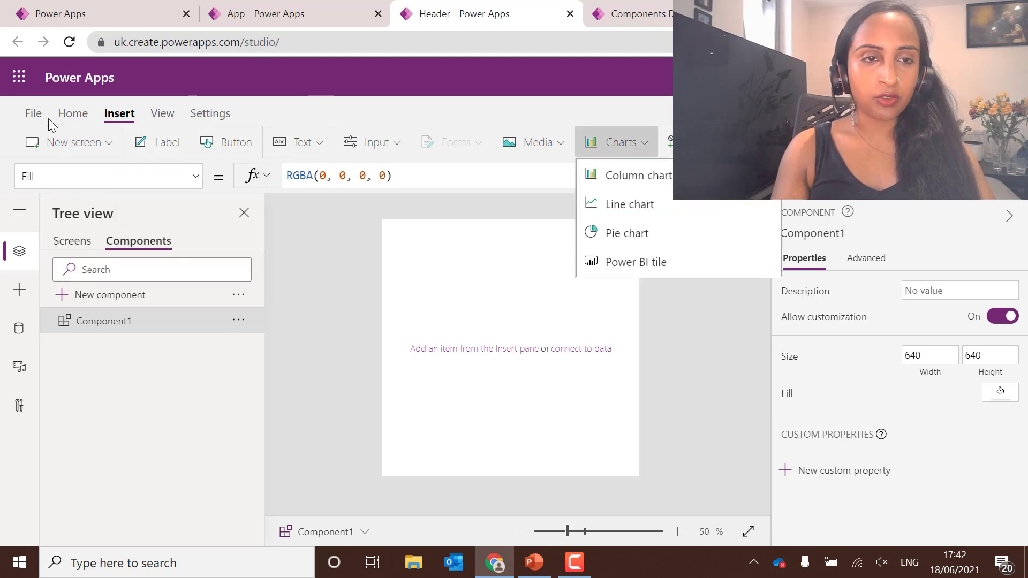
{"action": "left_click", "coordinate": [369, 142]}
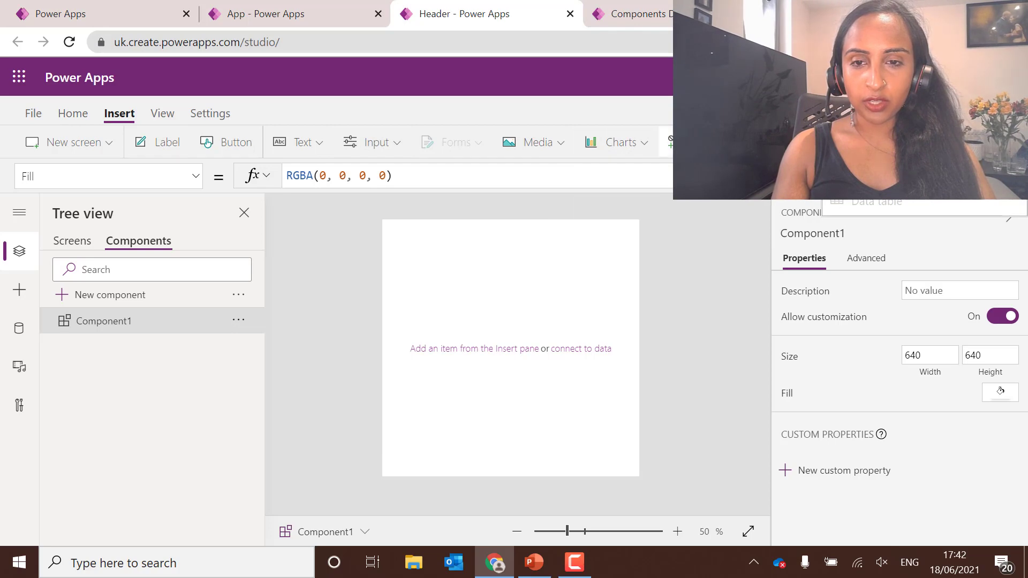
{"action": "left_click", "coordinate": [696, 143]}
{"action": "scroll", "coordinate": [707, 313], "scroll_direction": "down", "scroll_amount": 20}
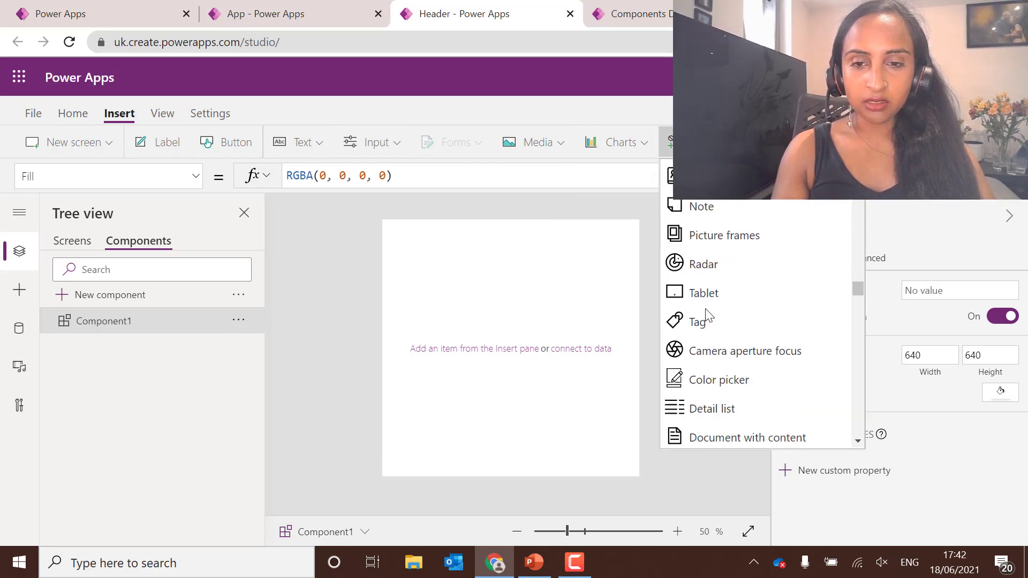
{"action": "scroll", "coordinate": [705, 310], "scroll_direction": "down", "scroll_amount": 20}
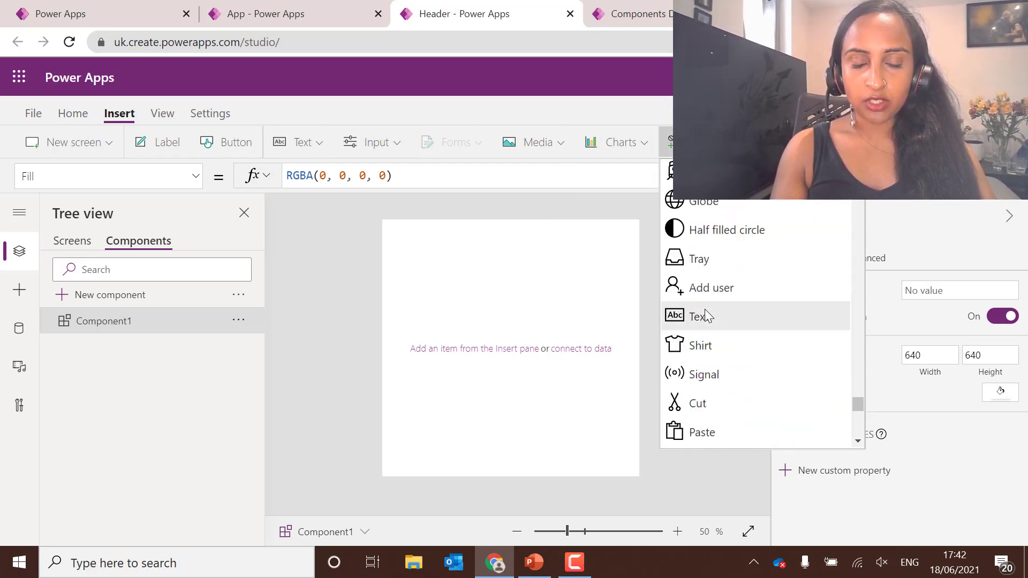
{"action": "scroll", "coordinate": [704, 310], "scroll_direction": "down", "scroll_amount": 5}
{"action": "scroll", "coordinate": [731, 244], "scroll_direction": "up", "scroll_amount": 6}
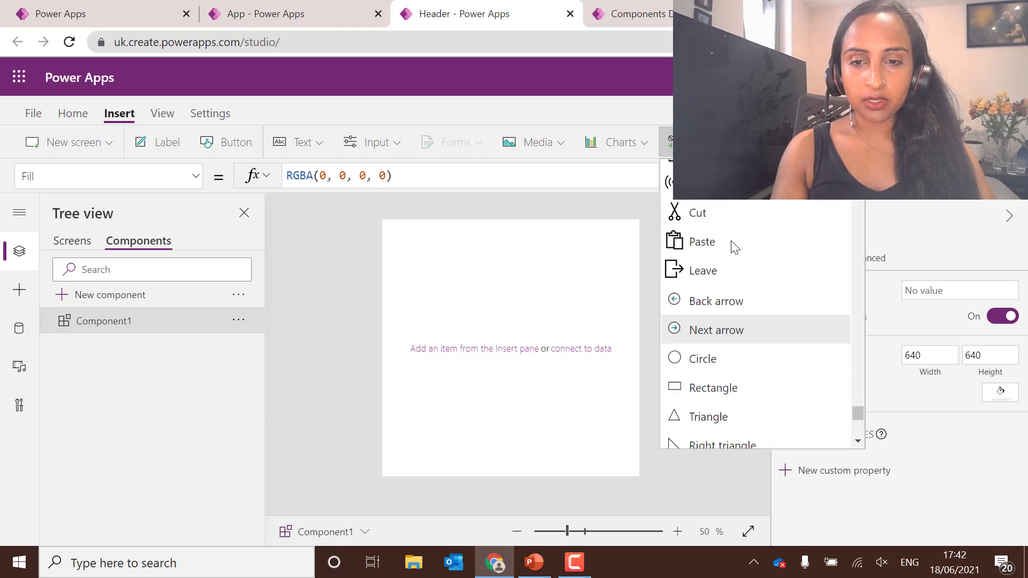
{"action": "scroll", "coordinate": [731, 243], "scroll_direction": "down", "scroll_amount": 3}
{"action": "left_click", "coordinate": [712, 229]}
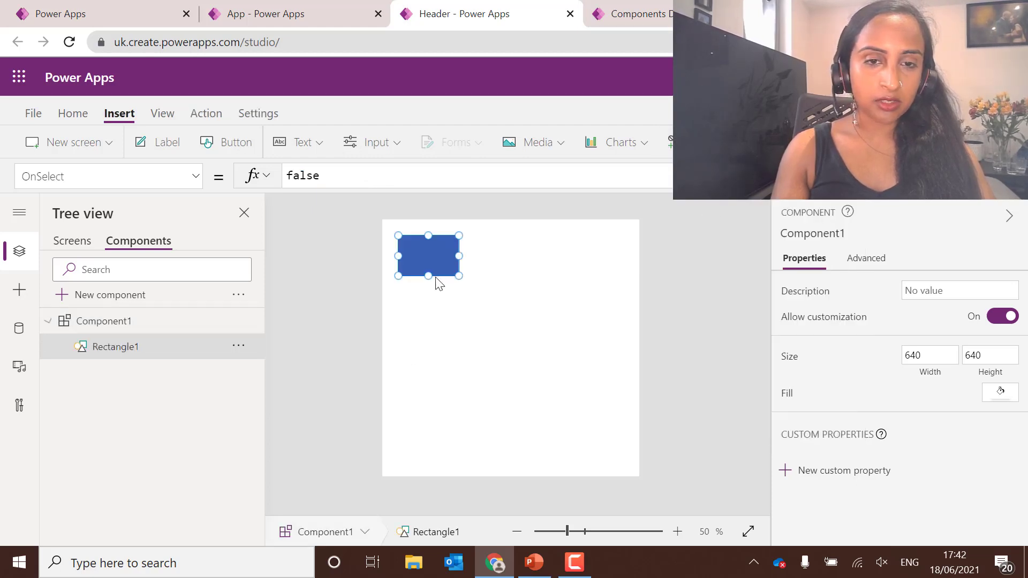
- Move and stretch the rectangle across the full upper edge of Component1, about 640 wide and 152 high
{"action": "left_click_drag", "start_coordinate": [429, 263], "coordinate": [567, 291]}
{"action": "left_click", "coordinate": [567, 291]}
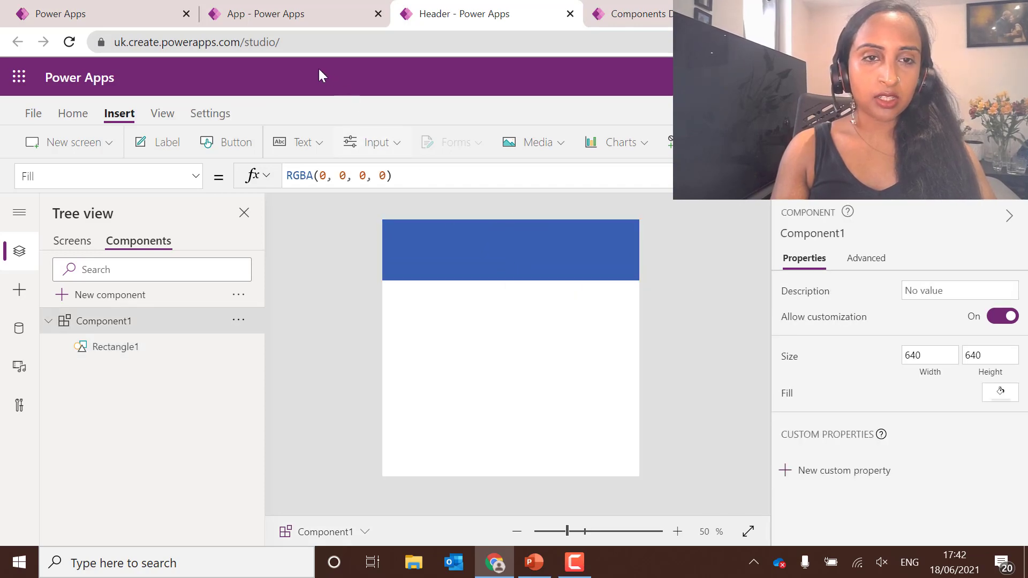
{"action": "left_click", "coordinate": [301, 22]}
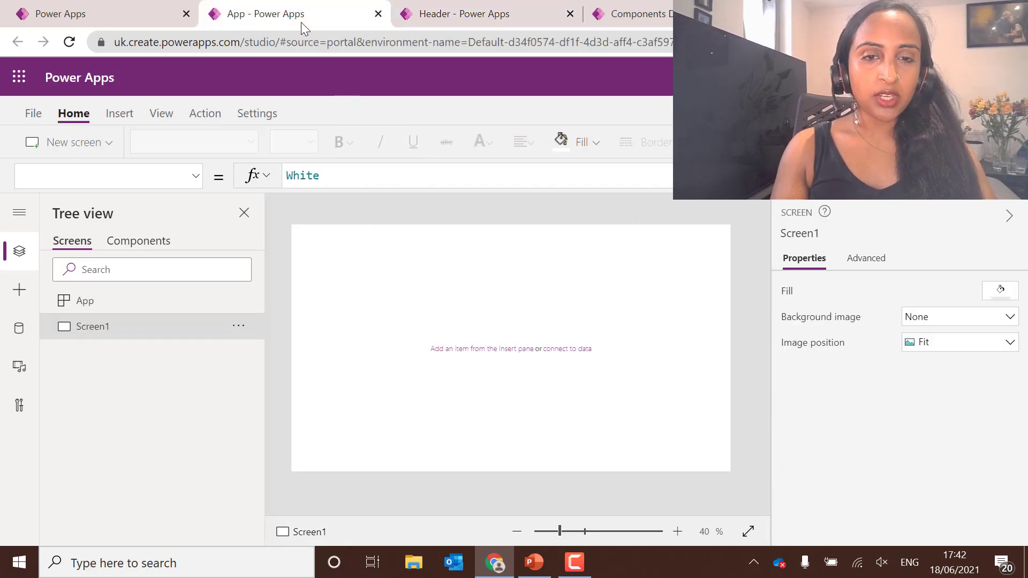
{"action": "left_click", "coordinate": [435, 18]}
- Set the rectangle's Width property to the formula App.Width
{"action": "left_click", "coordinate": [491, 269]}
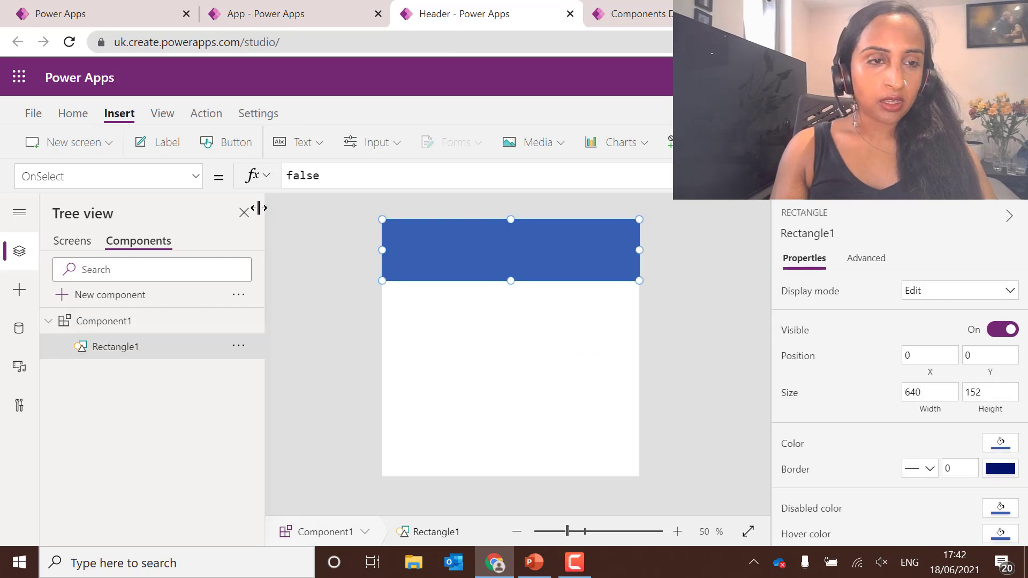
{"action": "left_click", "coordinate": [181, 179]}
{"action": "scroll", "coordinate": [154, 326], "scroll_direction": "down", "scroll_amount": 2}
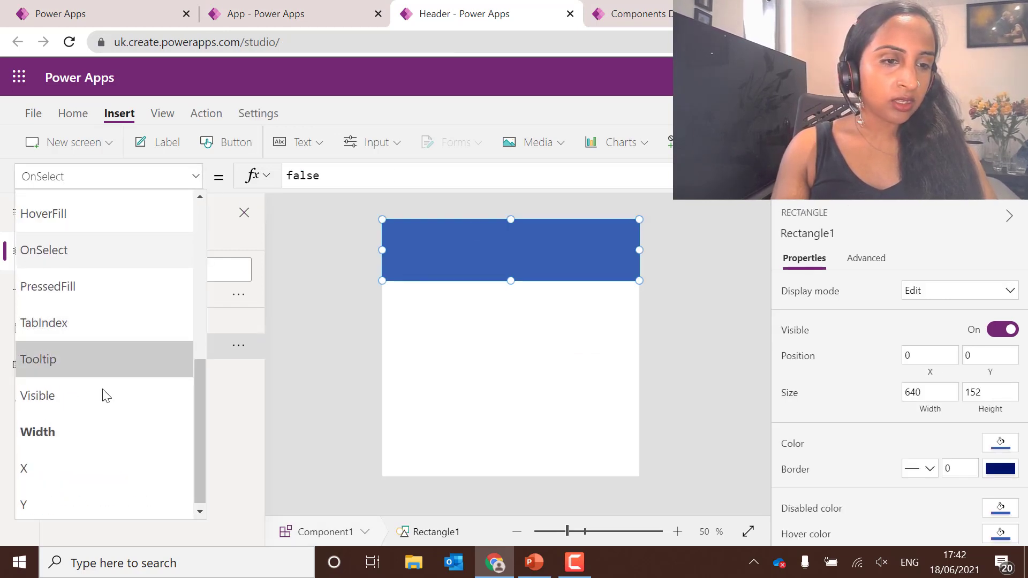
{"action": "left_click", "coordinate": [64, 427]}
{"action": "left_click", "coordinate": [332, 176]}
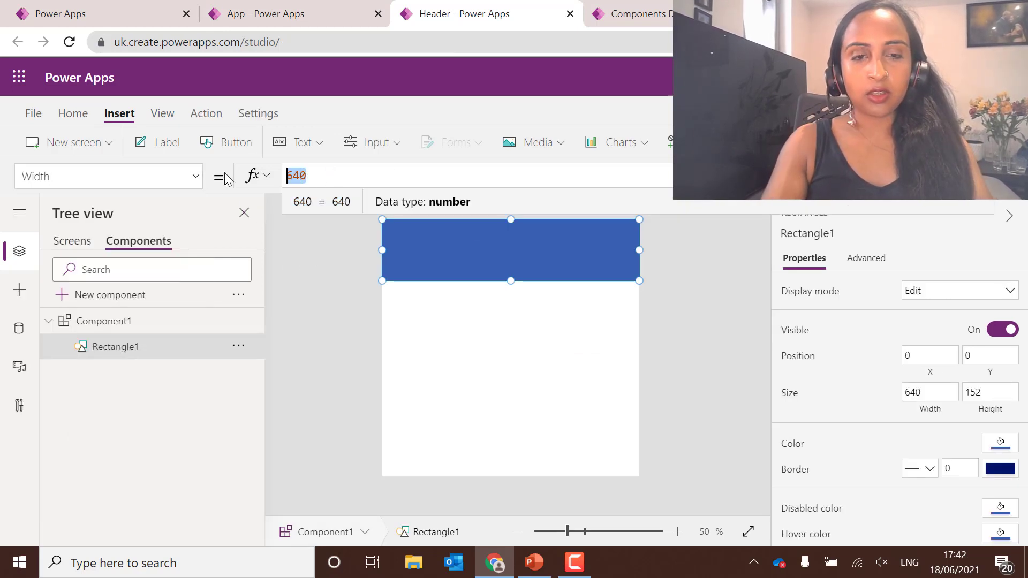
{"action": "type", "text": "App.W"}
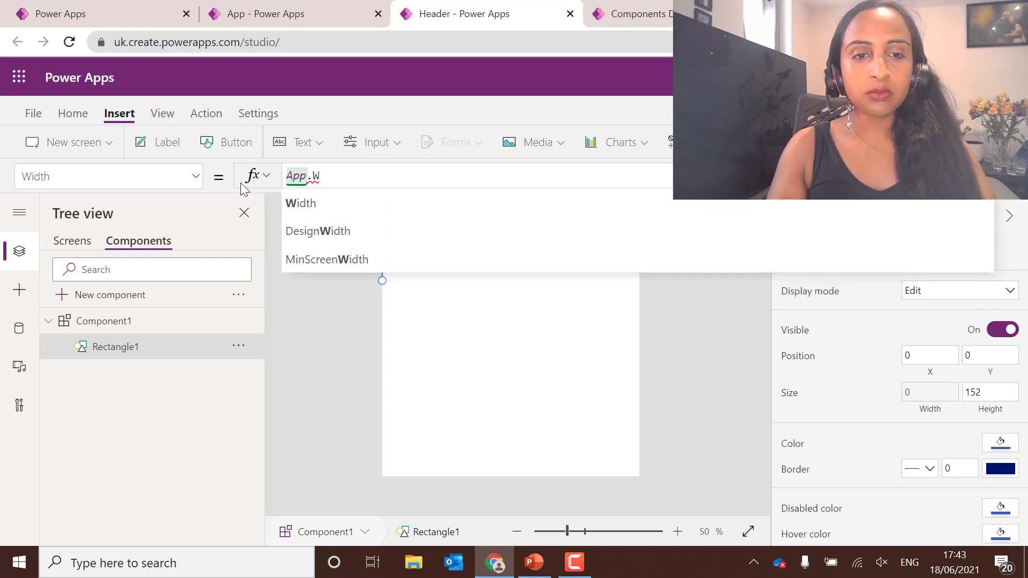
{"action": "left_click", "coordinate": [301, 221]}
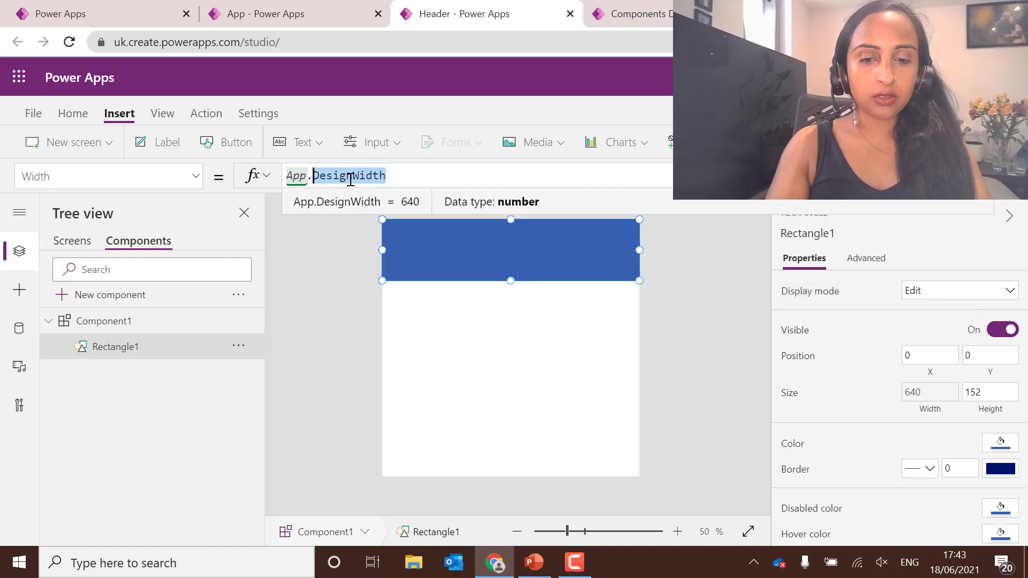
{"action": "type", "text": "Wi"}
{"action": "left_click", "coordinate": [340, 204]}
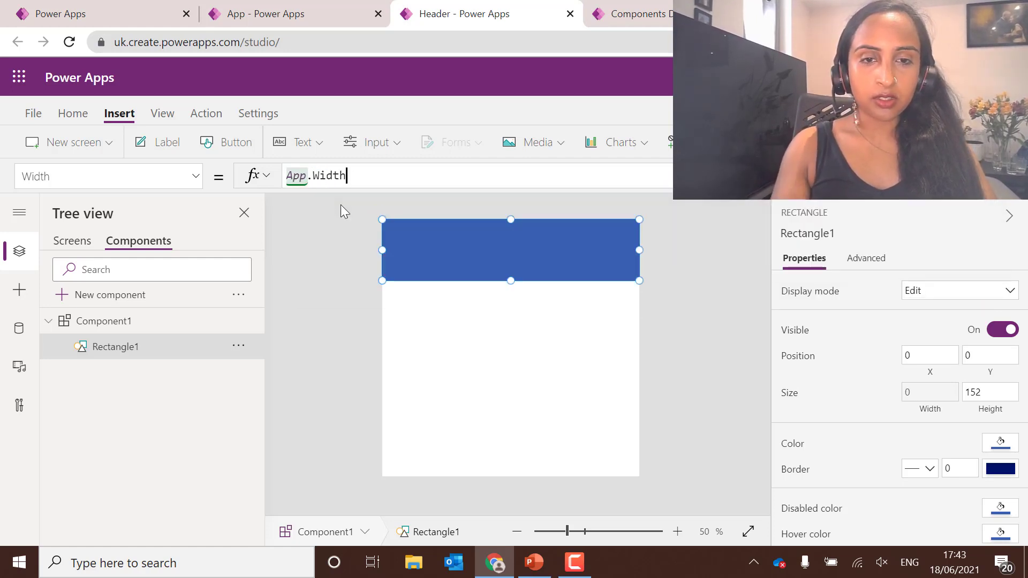
{"action": "left_click", "coordinate": [527, 324]}
{"action": "left_click", "coordinate": [496, 259]}
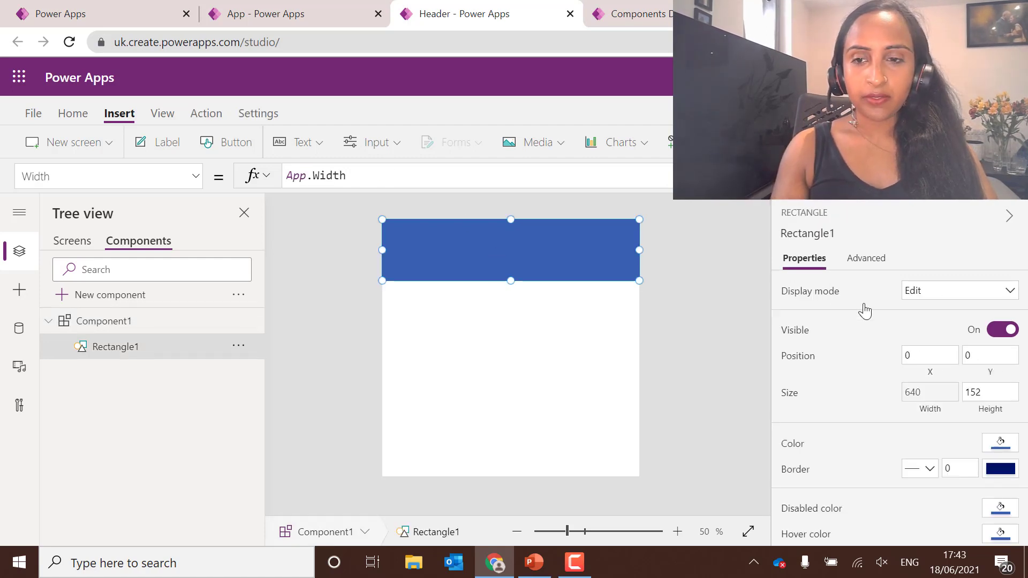
{"action": "left_click", "coordinate": [514, 348]}
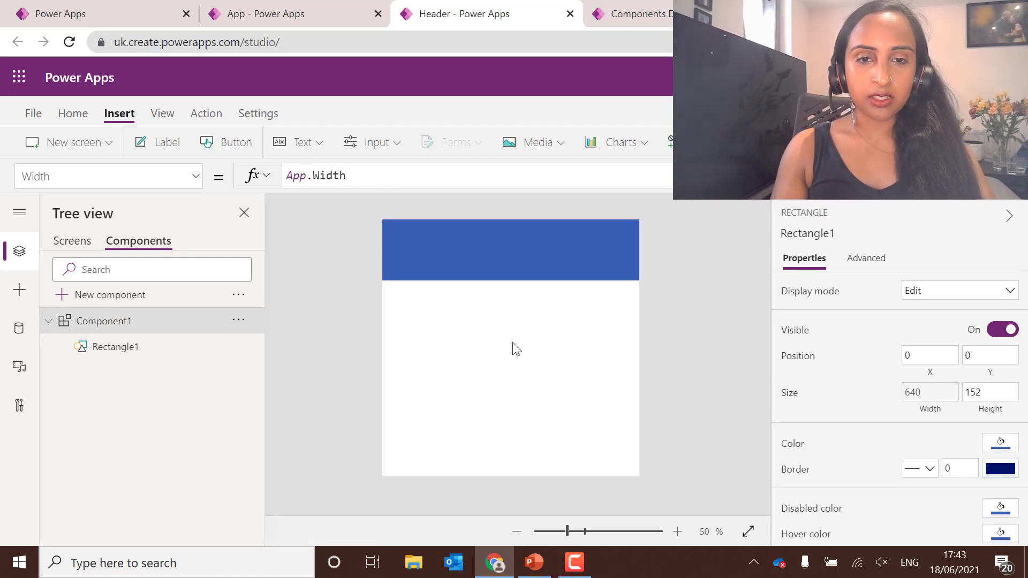
- Fill the rectangle with the dark red theme color, RGBA(168, 0, 0, 1)
{"action": "left_click", "coordinate": [489, 270]}
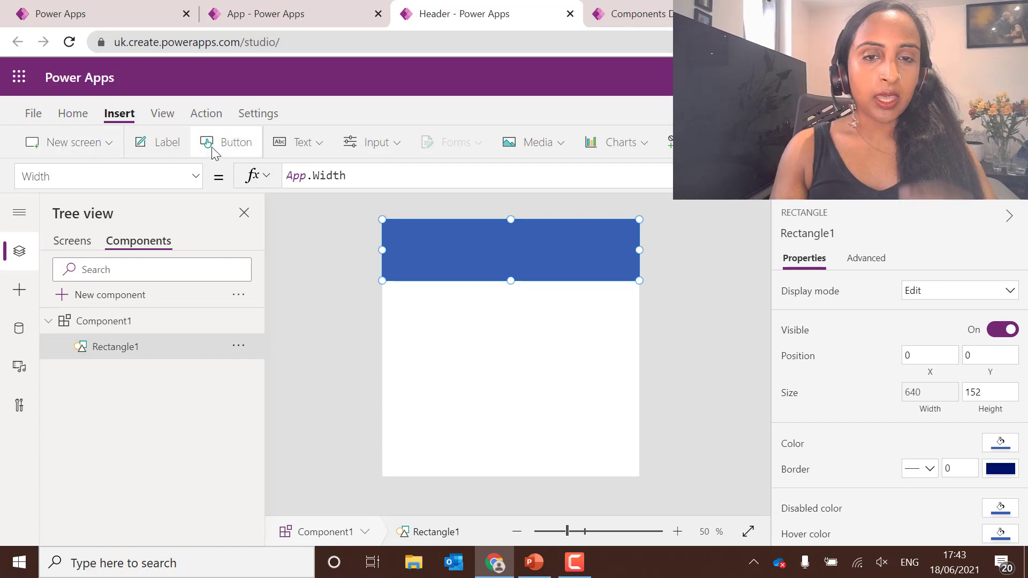
{"action": "left_click", "coordinate": [73, 117]}
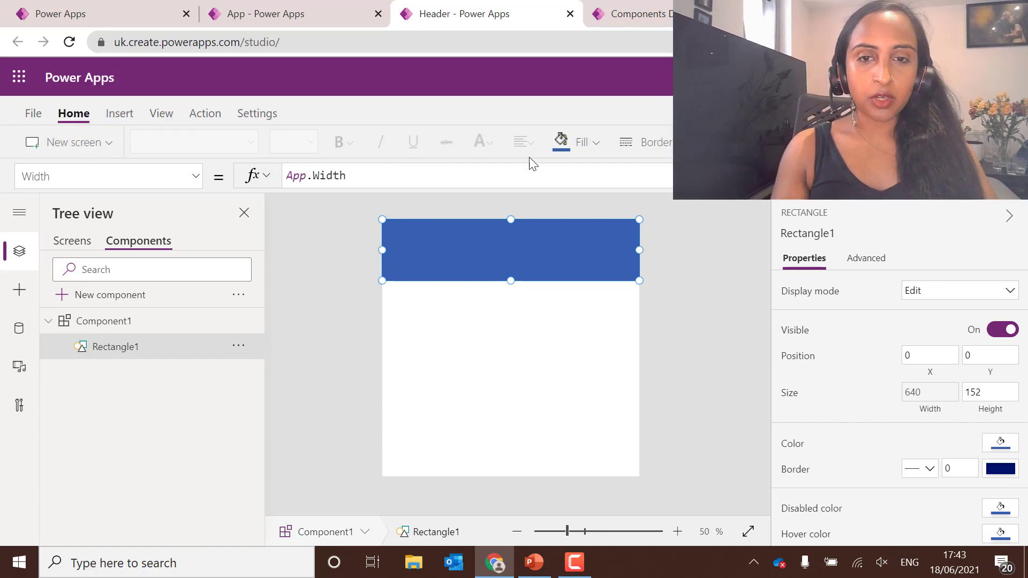
{"action": "left_click", "coordinate": [589, 143]}
{"action": "left_click", "coordinate": [751, 227]}
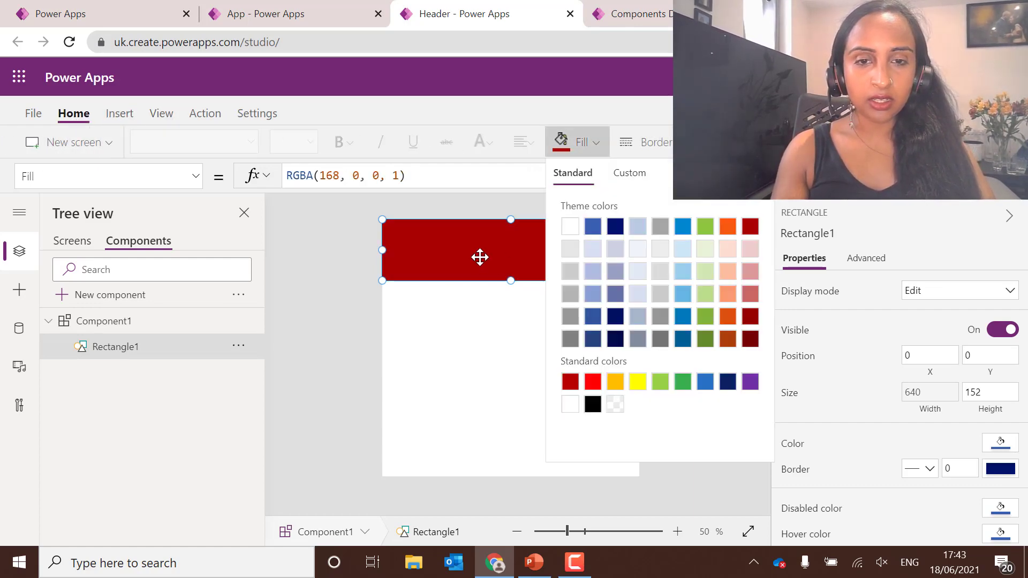
{"action": "left_click", "coordinate": [464, 363]}
{"action": "left_click", "coordinate": [490, 261]}
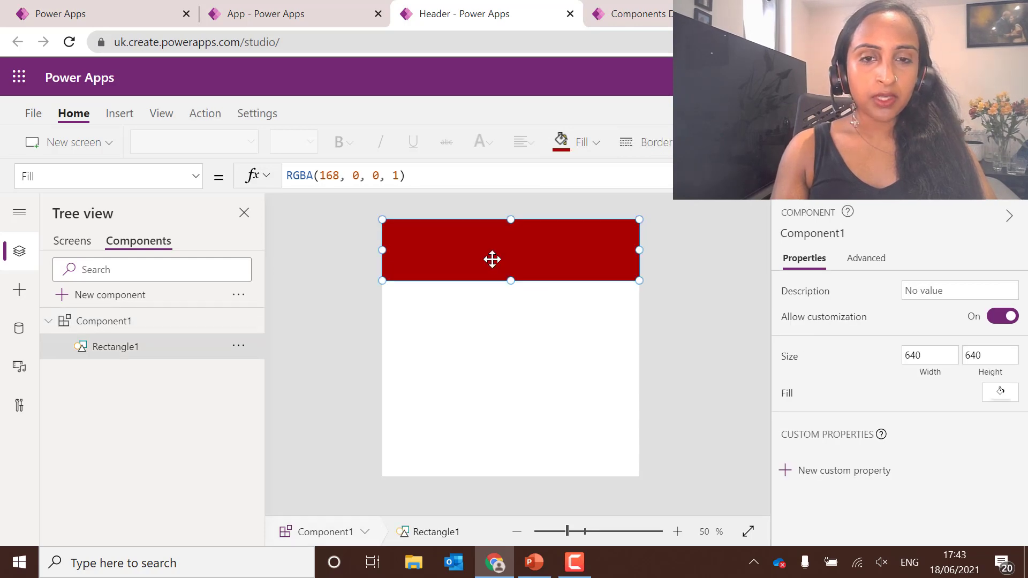
- Insert a Check (badge) icon and move it onto the right end of the red rectangle, at about X 520, Y 20
{"action": "left_click", "coordinate": [120, 114]}
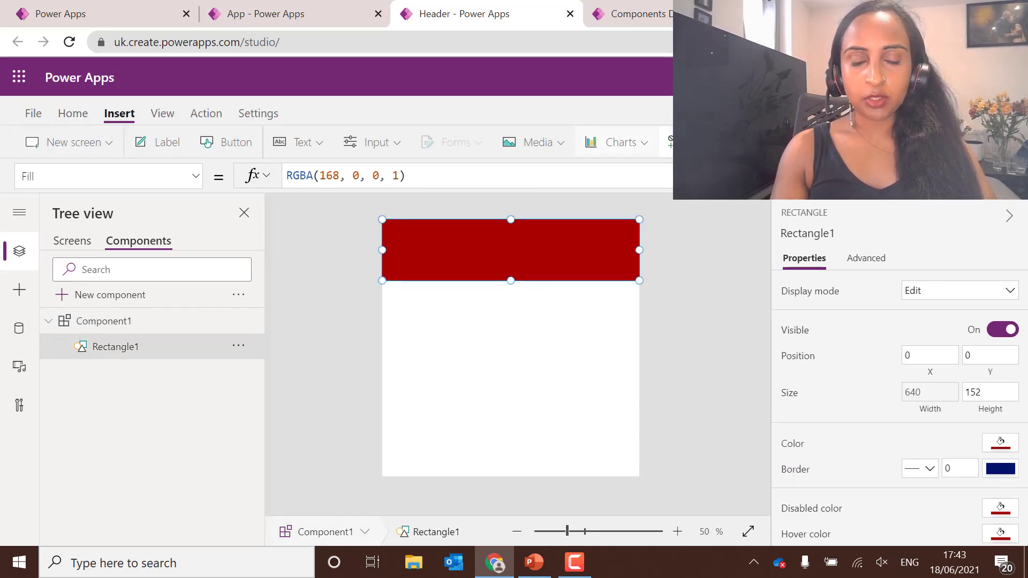
{"action": "left_click", "coordinate": [696, 142]}
{"action": "scroll", "coordinate": [714, 322], "scroll_direction": "down", "scroll_amount": 1}
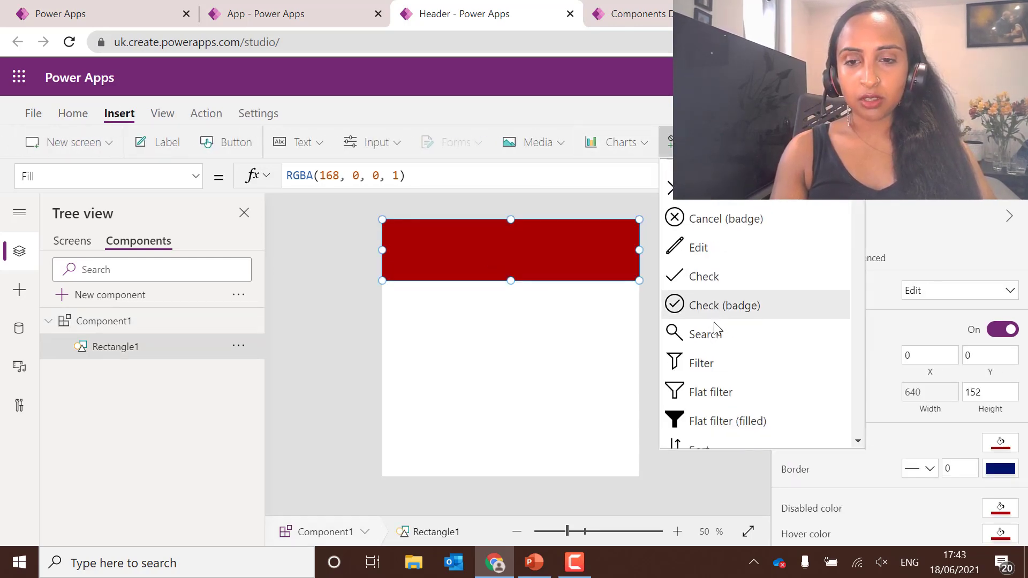
{"action": "scroll", "coordinate": [714, 323], "scroll_direction": "down", "scroll_amount": 5}
{"action": "scroll", "coordinate": [715, 327], "scroll_direction": "down", "scroll_amount": 3}
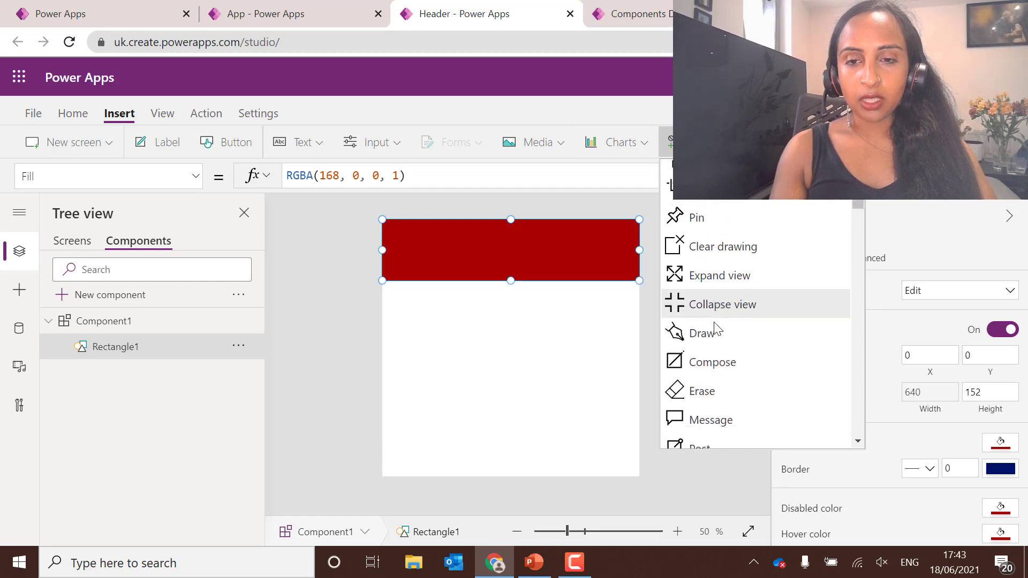
{"action": "scroll", "coordinate": [715, 323], "scroll_direction": "down", "scroll_amount": 10}
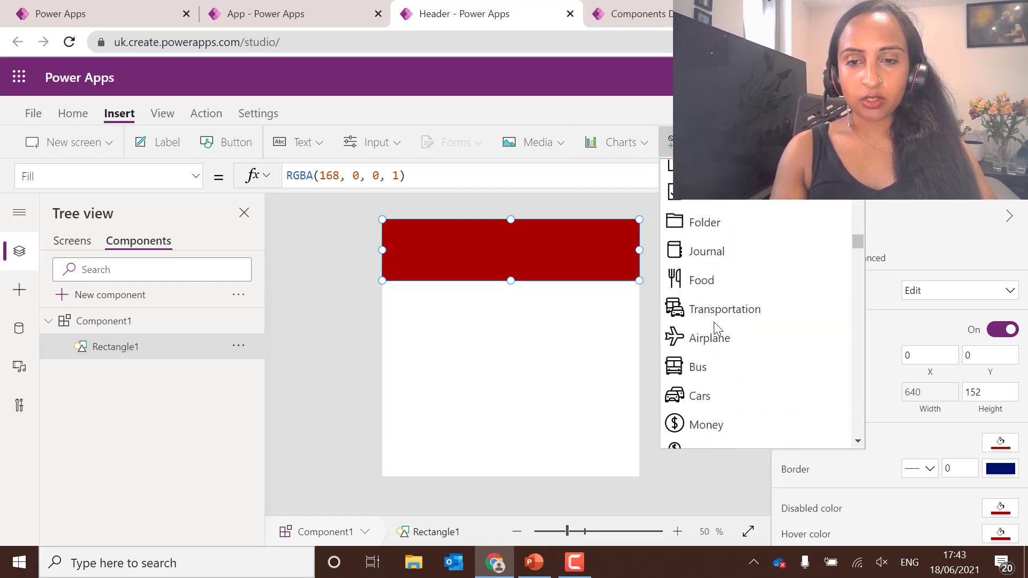
{"action": "scroll", "coordinate": [718, 324], "scroll_direction": "down", "scroll_amount": 3}
{"action": "scroll", "coordinate": [695, 408], "scroll_direction": "down", "scroll_amount": 4}
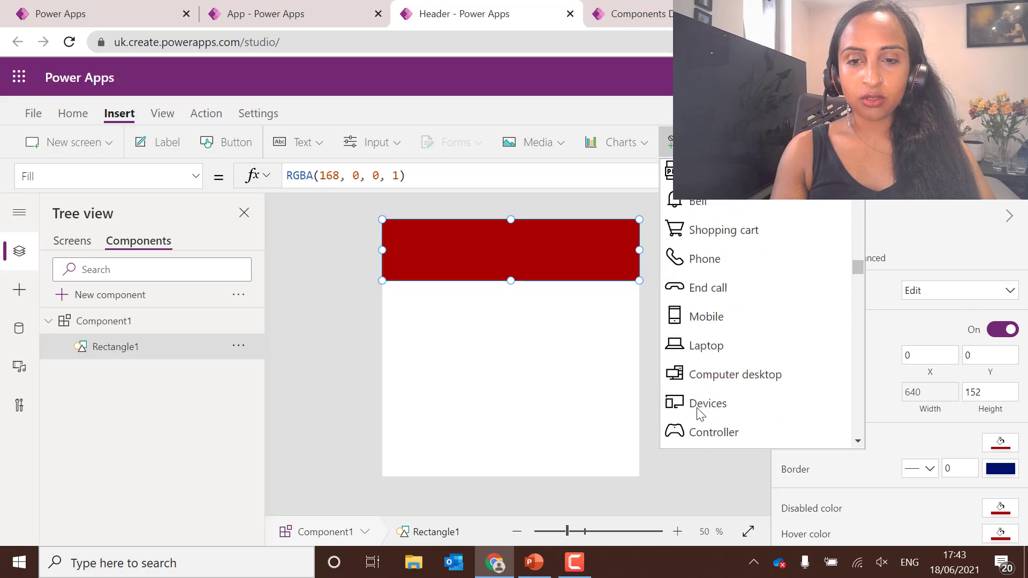
{"action": "scroll", "coordinate": [699, 416], "scroll_direction": "up", "scroll_amount": 20}
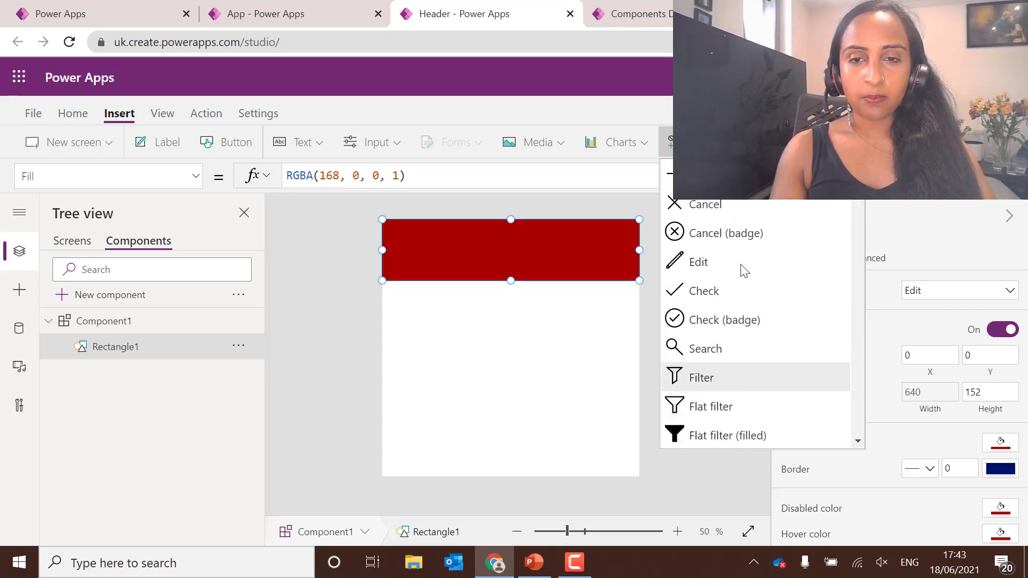
{"action": "left_click", "coordinate": [715, 324]}
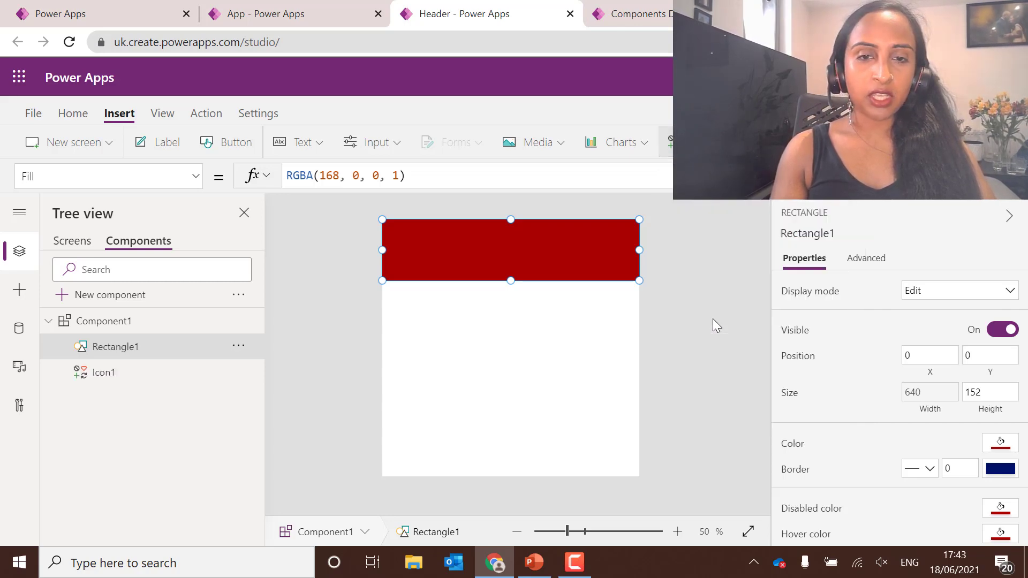
{"action": "left_click_drag", "start_coordinate": [431, 263], "coordinate": [612, 246]}
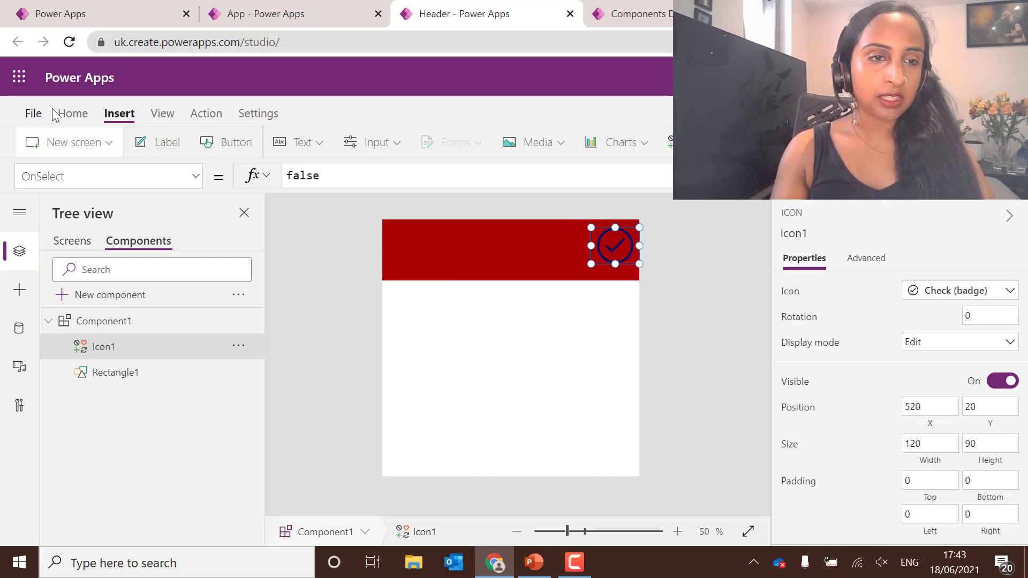
{"action": "left_click", "coordinate": [73, 113]}
{"action": "left_click", "coordinate": [493, 141]}
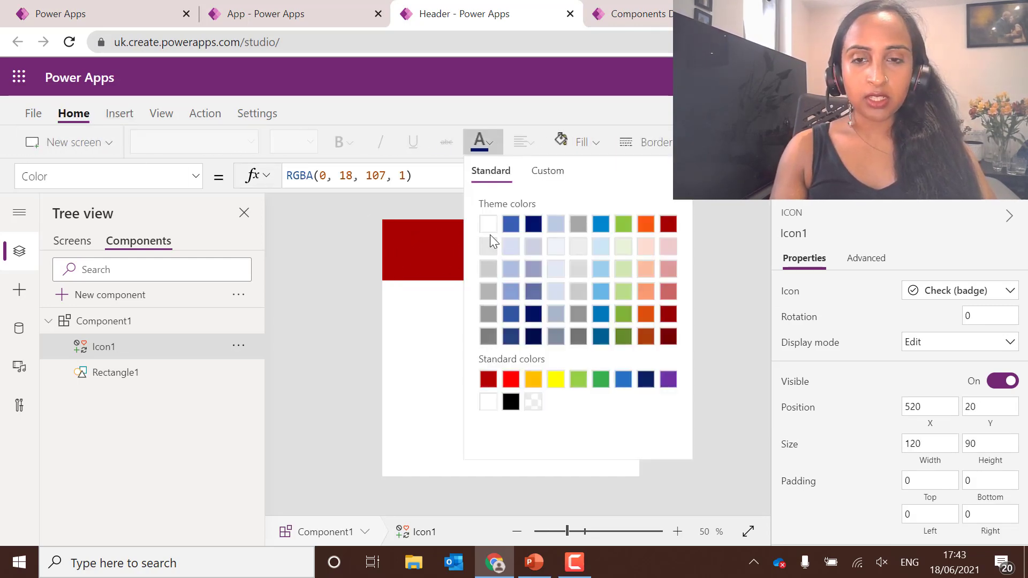
{"action": "left_click", "coordinate": [413, 344]}
- Set Component1's height to 152 so that it matches the rectangle's height
{"action": "left_click", "coordinate": [471, 236]}
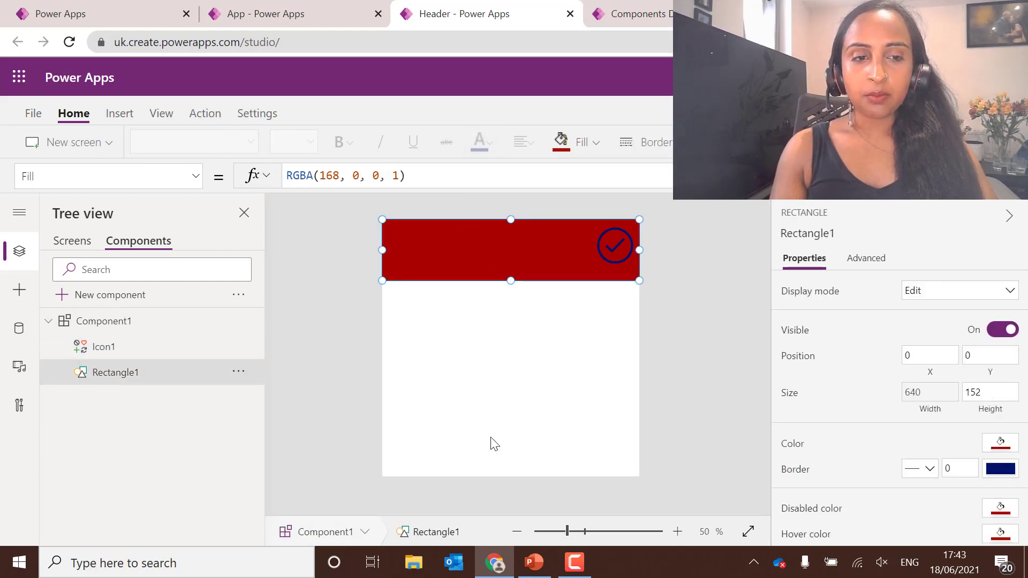
{"action": "left_click", "coordinate": [489, 443]}
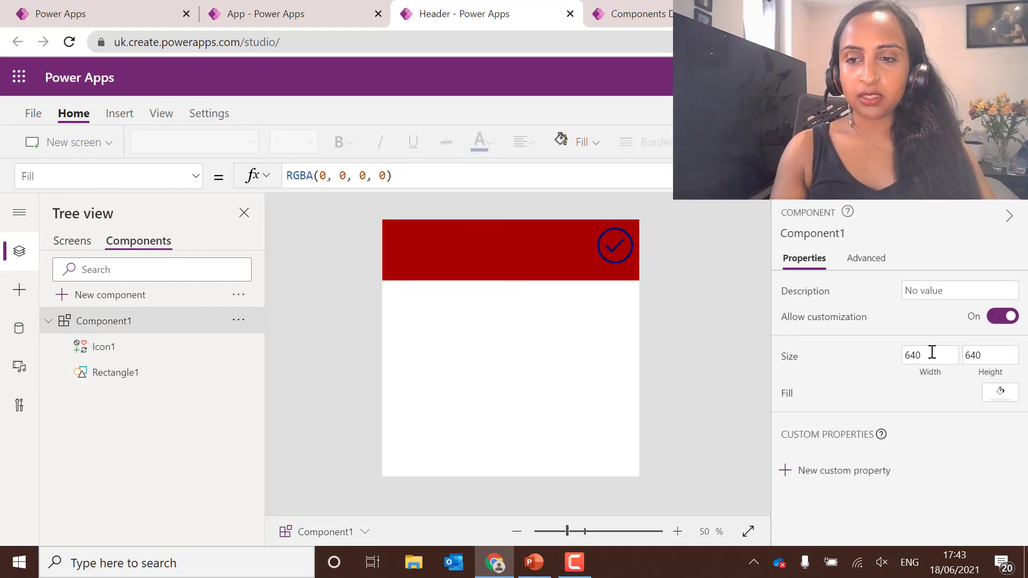
{"action": "left_click_drag", "start_coordinate": [931, 351], "coordinate": [907, 343]}
{"action": "type", "text": "152"}
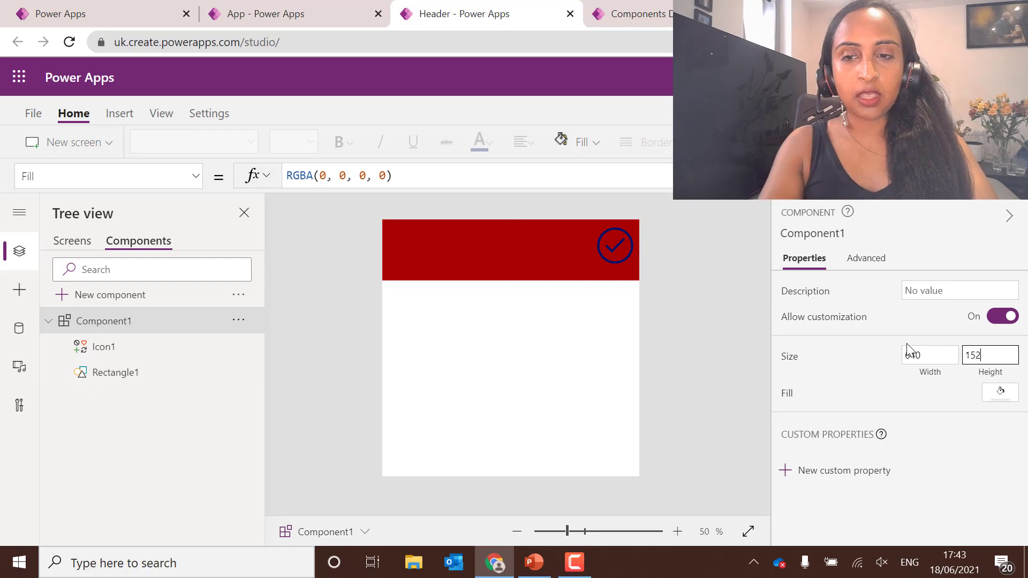
{"action": "left_click", "coordinate": [422, 213]}
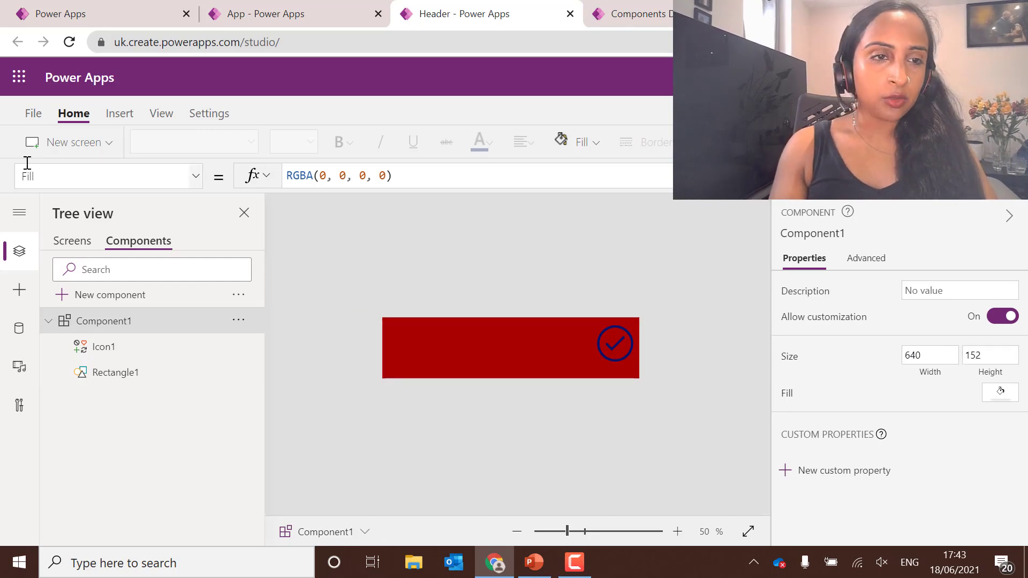
- Save the component library to the cloud as Header and return to its editor
{"action": "left_click", "coordinate": [31, 115]}
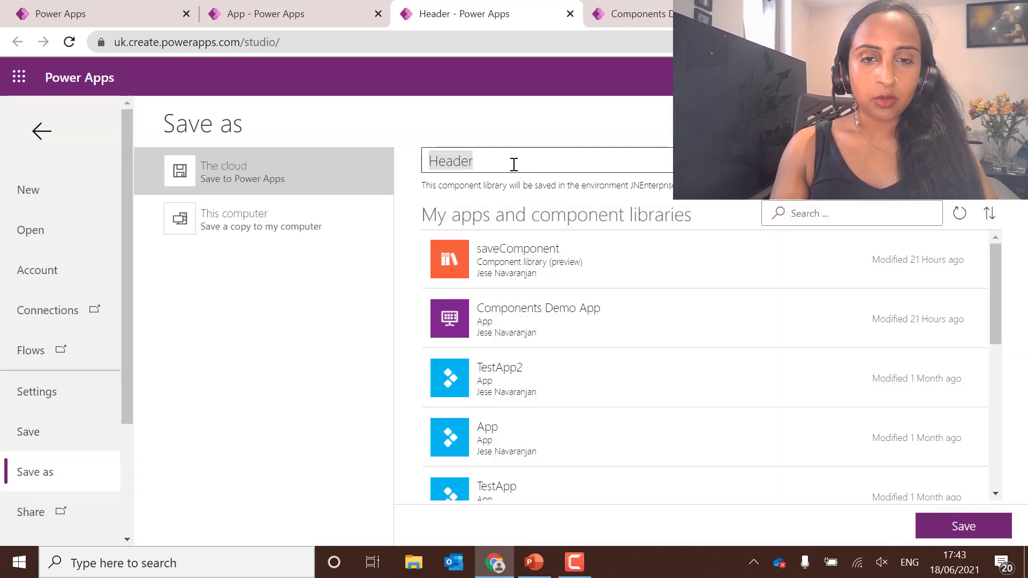
{"action": "left_click", "coordinate": [1027, 570]}
{"action": "left_click", "coordinate": [494, 562]}
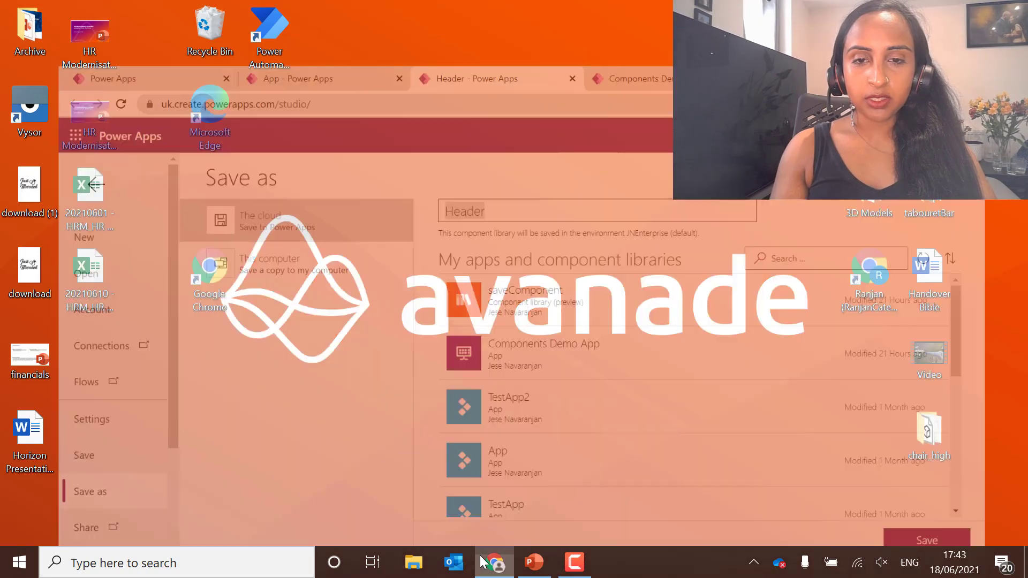
{"action": "left_click", "coordinate": [973, 525]}
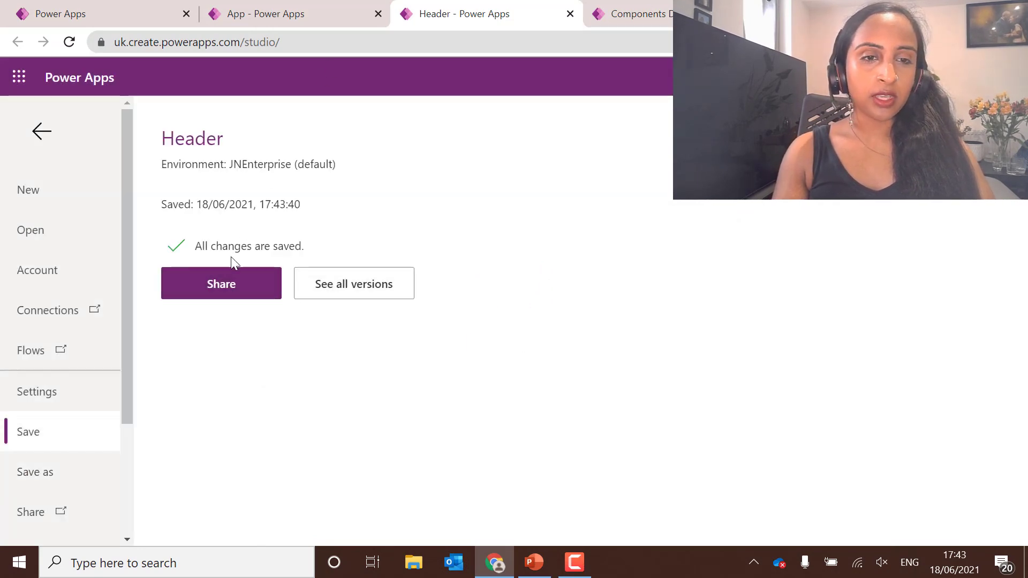
{"action": "left_click", "coordinate": [39, 134]}
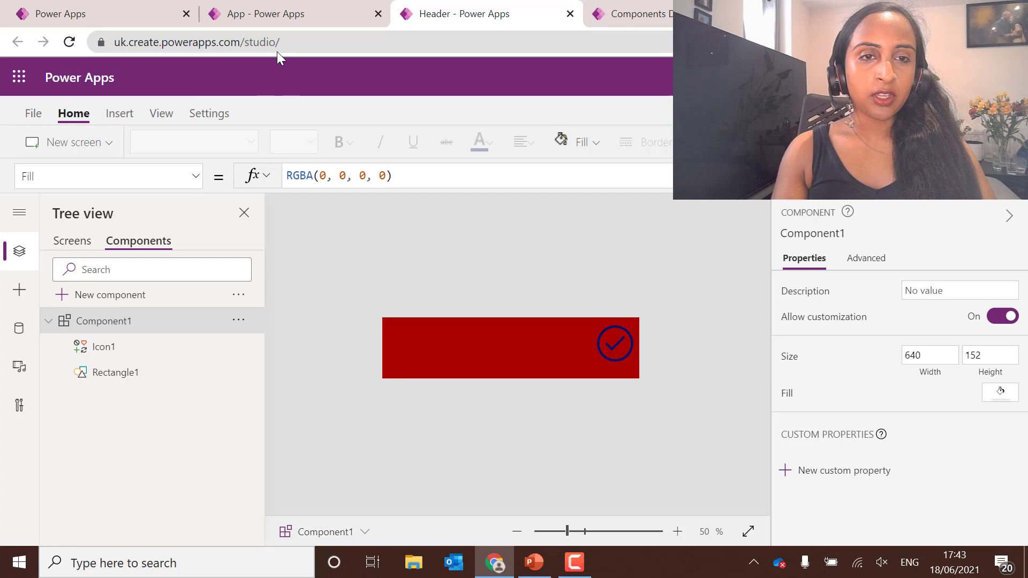
- Switch to the blank app, import the component from the Header library, and expand the library components available for insertion
{"action": "left_click", "coordinate": [269, 17]}
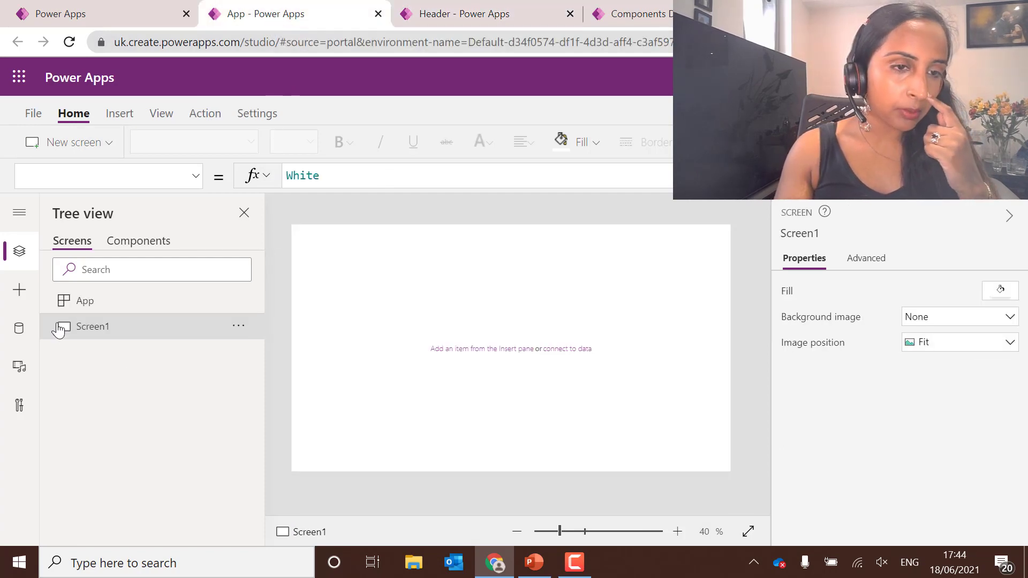
{"action": "left_click", "coordinate": [21, 289]}
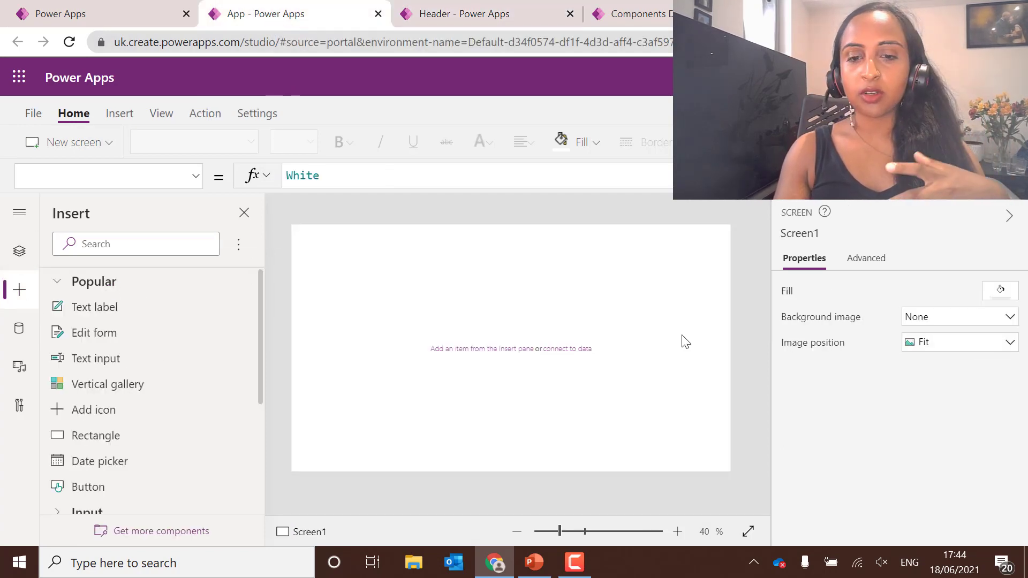
{"action": "left_click", "coordinate": [591, 561]}
{"action": "scroll", "coordinate": [111, 375], "scroll_direction": "down", "scroll_amount": 4}
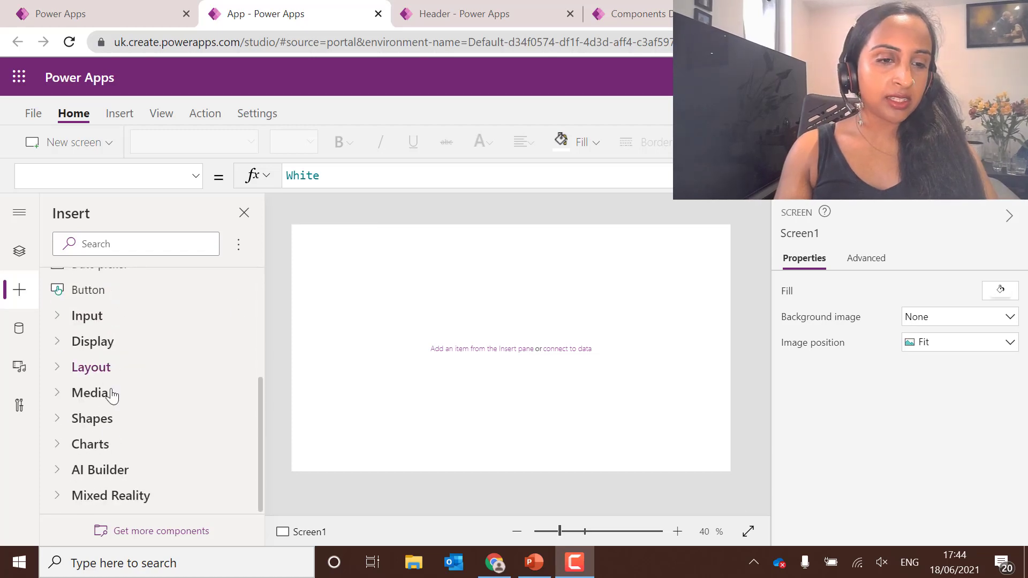
{"action": "left_click", "coordinate": [131, 541]}
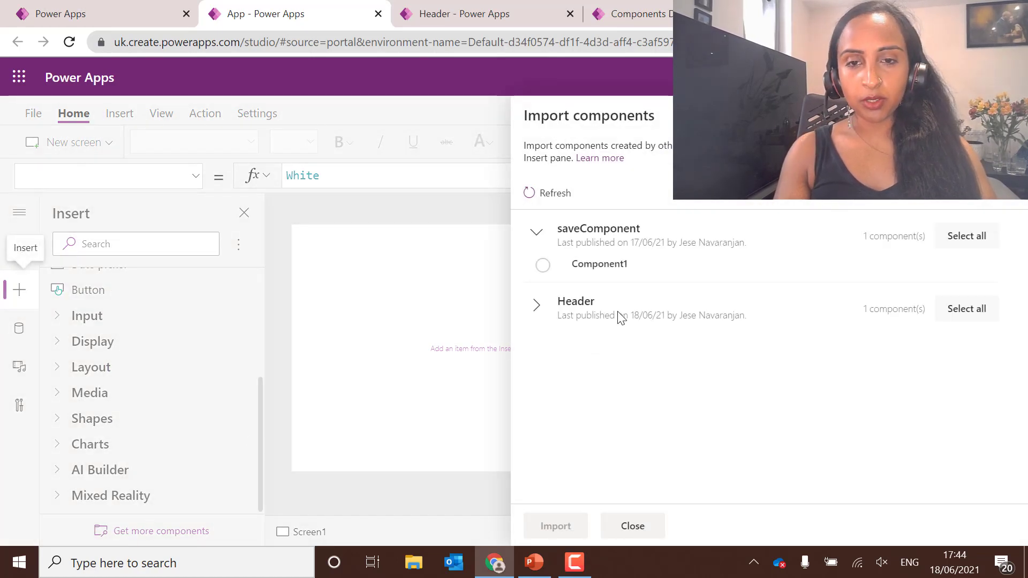
{"action": "left_click", "coordinate": [543, 314]}
{"action": "left_click", "coordinate": [542, 337]}
{"action": "left_click", "coordinate": [557, 526]}
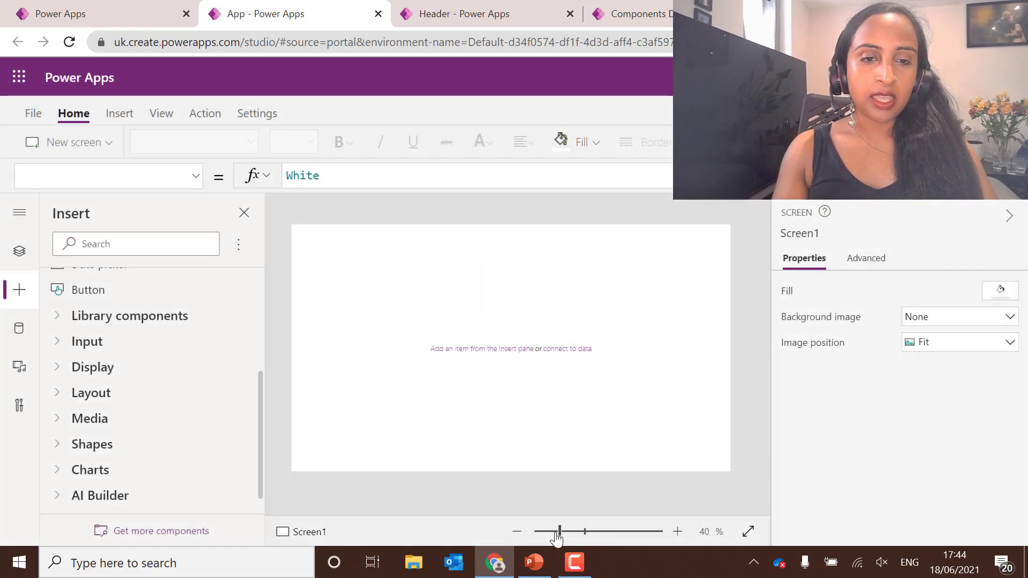
{"action": "scroll", "coordinate": [217, 337], "scroll_direction": "up", "scroll_amount": 3}
{"action": "left_click", "coordinate": [83, 386]}
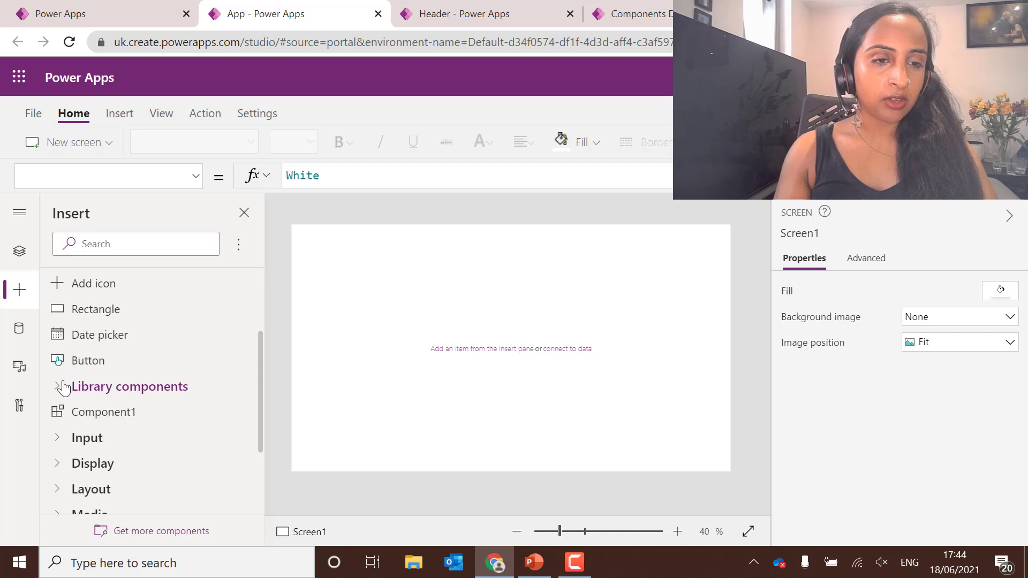
- Insert Component1 on Screen1 and stretch it across the screen to about 1366 wide by 147 high
{"action": "scroll", "coordinate": [63, 388], "scroll_direction": "down", "scroll_amount": 1}
{"action": "left_click", "coordinate": [154, 376]}
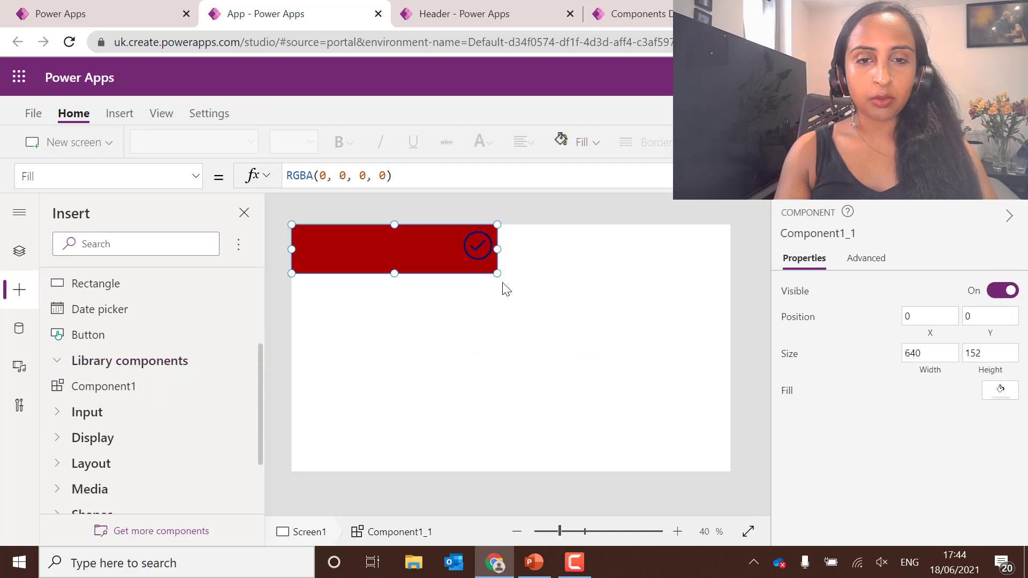
{"action": "left_click_drag", "start_coordinate": [495, 273], "coordinate": [786, 272]}
{"action": "left_click", "coordinate": [532, 333]}
{"action": "left_click", "coordinate": [669, 271]}
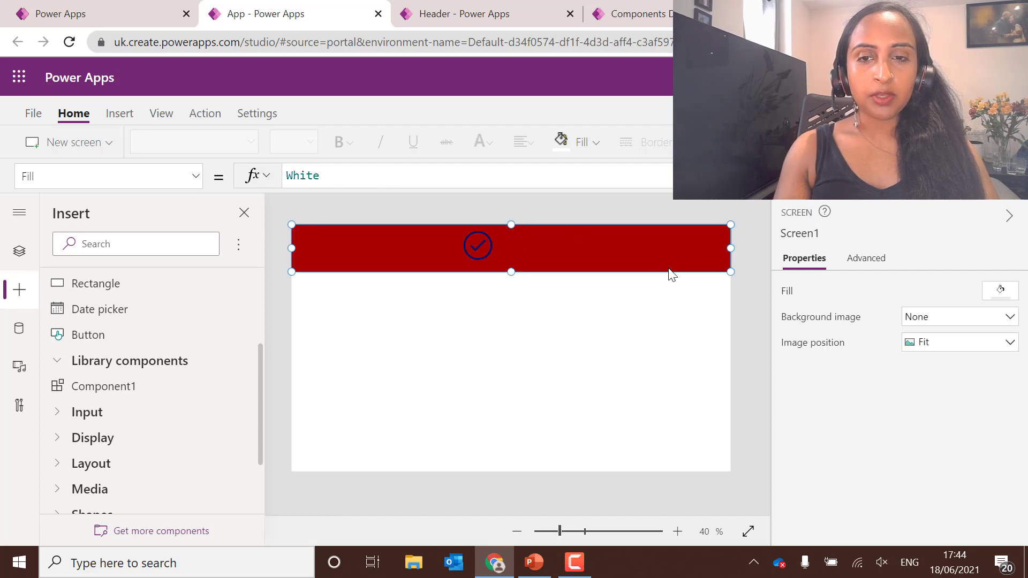
{"action": "left_click", "coordinate": [656, 352]}
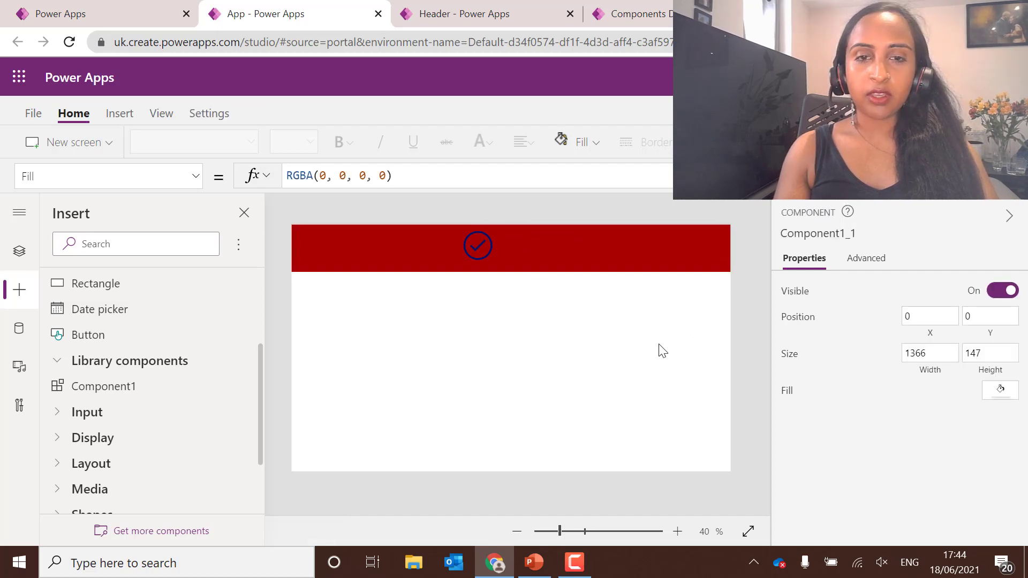
- Switch to the Header component library and set Component1's width to 1366
{"action": "left_click", "coordinate": [438, 24]}
{"action": "left_click", "coordinate": [461, 332]}
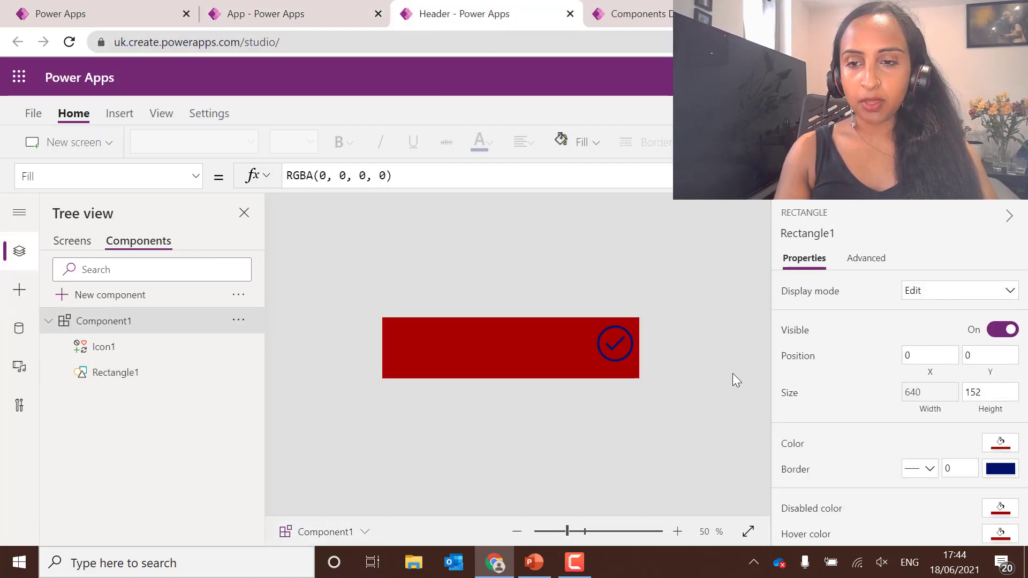
{"action": "left_click", "coordinate": [732, 374]}
{"action": "double_click", "coordinate": [935, 353]}
{"action": "type", "text": "13"}
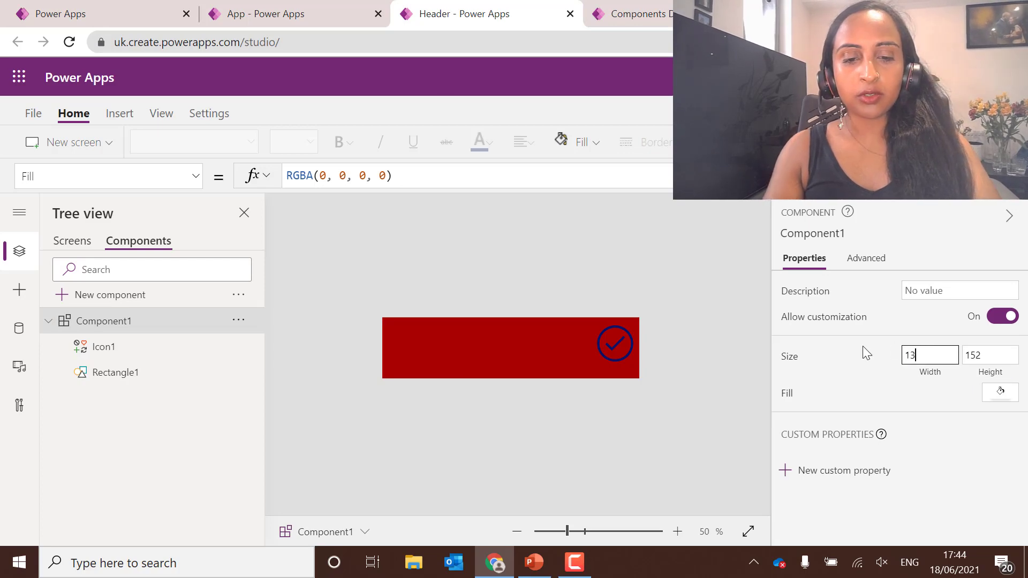
{"action": "type", "text": "66"}
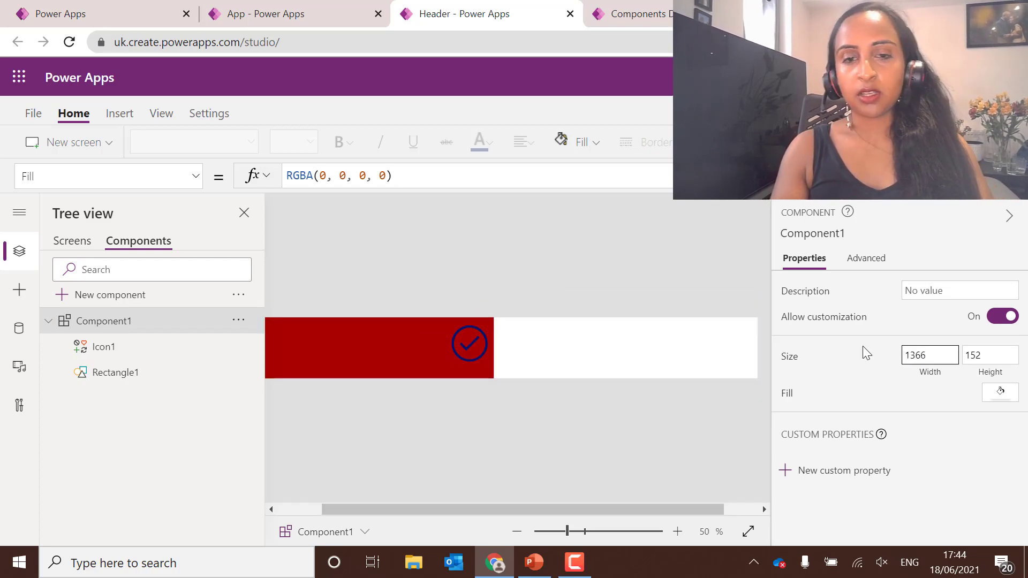
- Replace the red rectangle's width formula with the value 1366
{"action": "left_click", "coordinate": [414, 334]}
{"action": "left_click", "coordinate": [932, 392]}
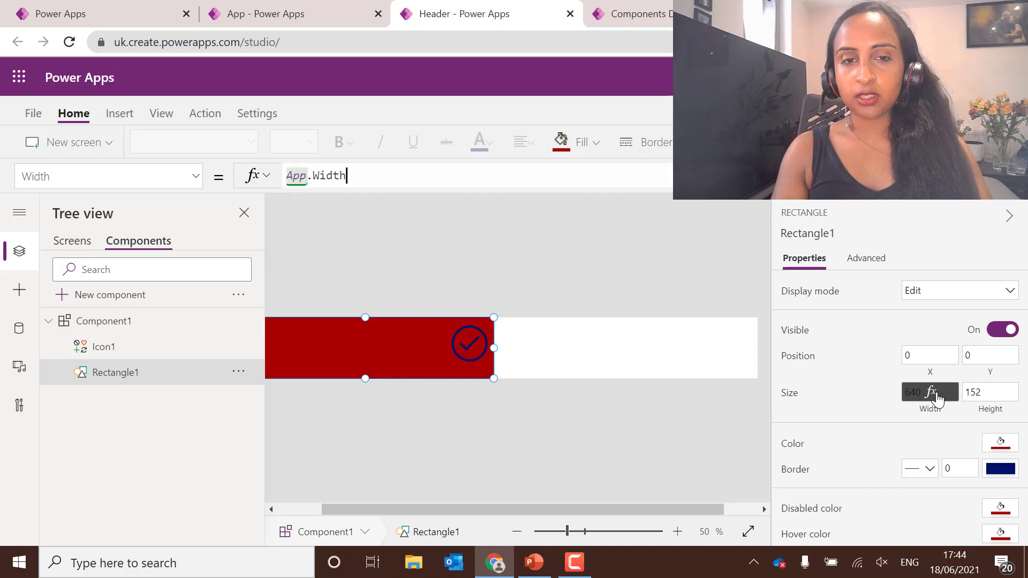
{"action": "key", "text": "ctrl+a"}
{"action": "type", "text": "1366"}
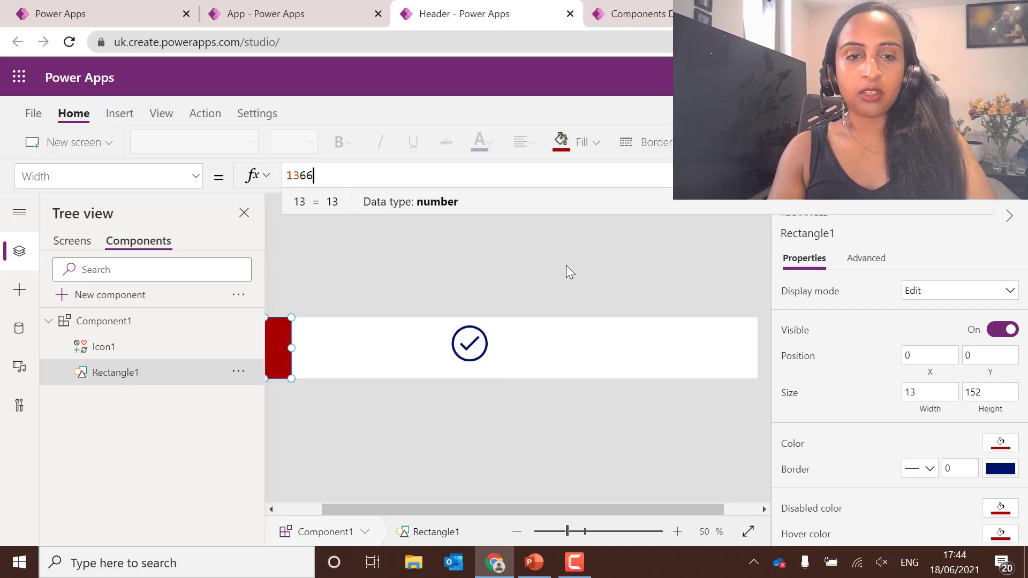
{"action": "key", "text": "Return"}
- Move the check icon to the right end of the red rectangle, at about X 1246, Y 31
{"action": "left_click", "coordinate": [555, 530]}
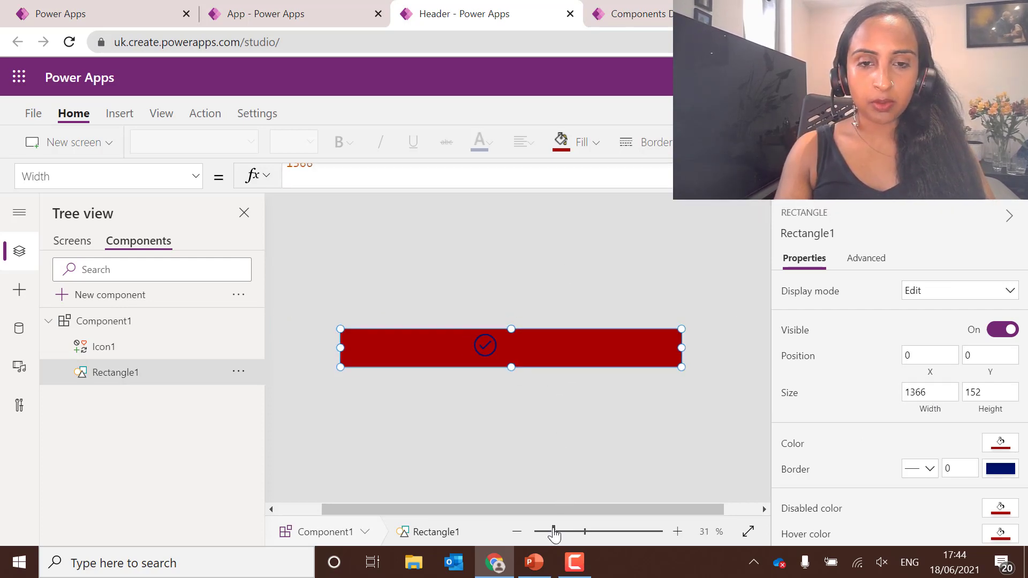
{"action": "left_click", "coordinate": [477, 419]}
{"action": "left_click_drag", "start_coordinate": [487, 349], "coordinate": [667, 347]}
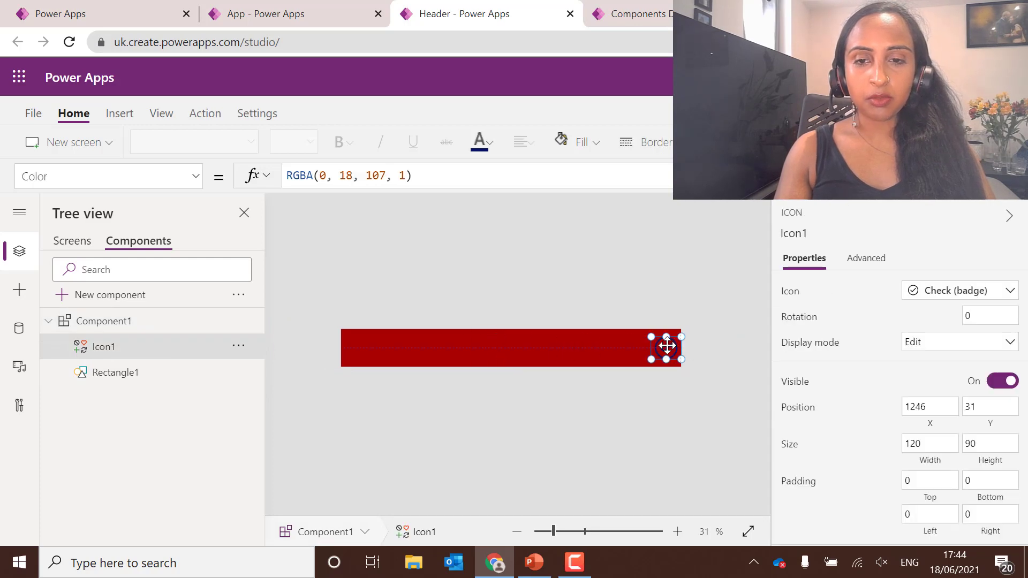
{"action": "left_click", "coordinate": [558, 260]}
- Switch to the app and replace the header on Screen1 with a newly inserted Component1 instance
{"action": "left_click", "coordinate": [307, 17]}
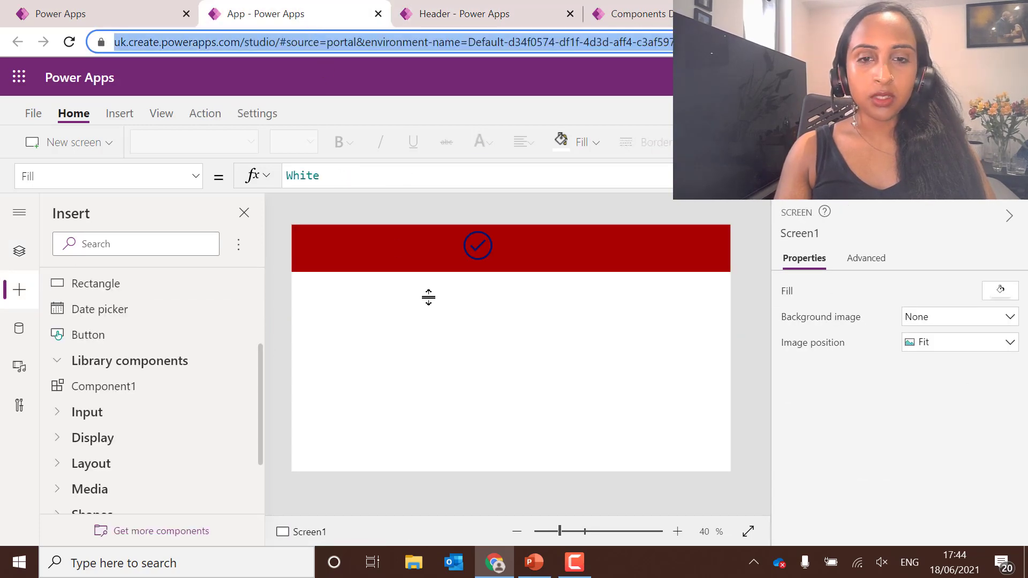
{"action": "left_click", "coordinate": [454, 242]}
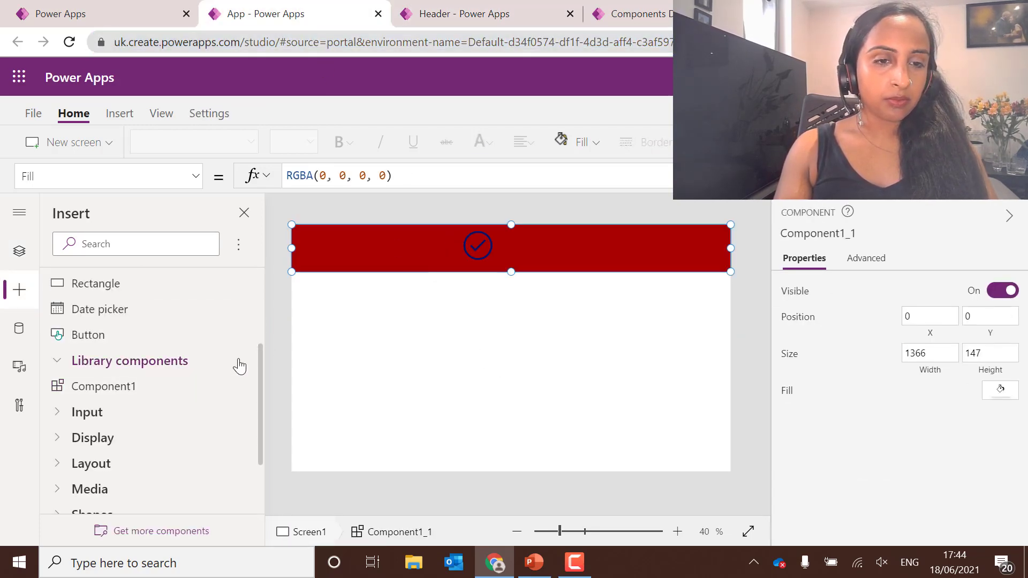
{"action": "left_click_drag", "start_coordinate": [70, 387], "coordinate": [461, 353]}
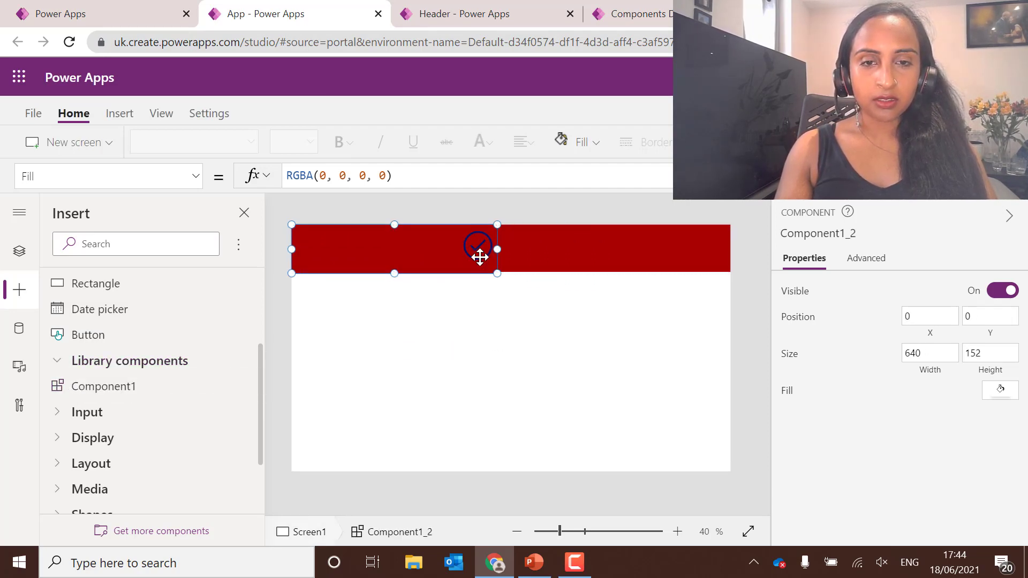
{"action": "left_click_drag", "start_coordinate": [477, 255], "coordinate": [489, 336]}
{"action": "left_click", "coordinate": [513, 231]}
{"action": "key", "text": "Delete"}
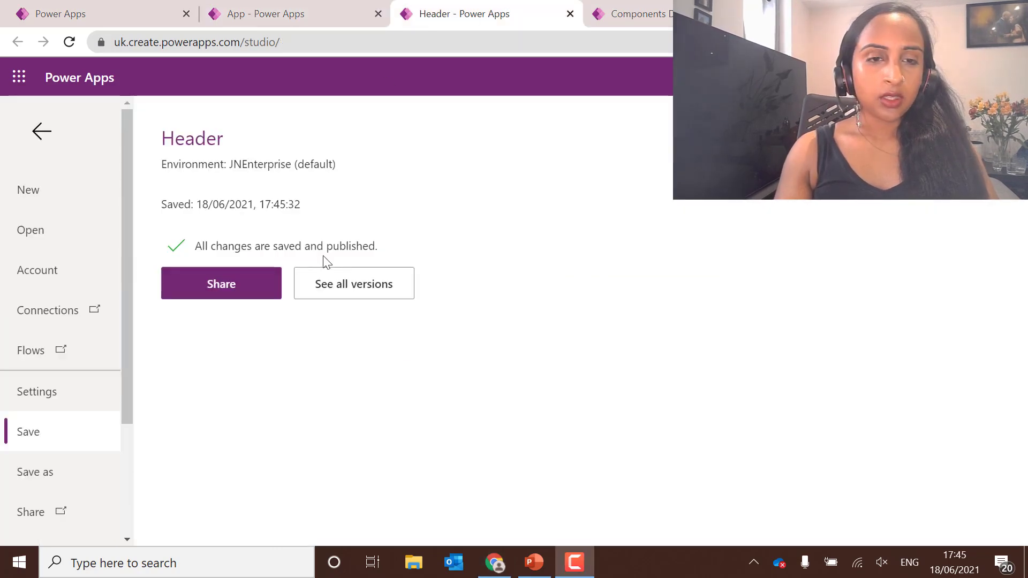
- Leave the library's save page, switch to the blank app, and import Component1 from the Header library
{"action": "left_click", "coordinate": [40, 131]}
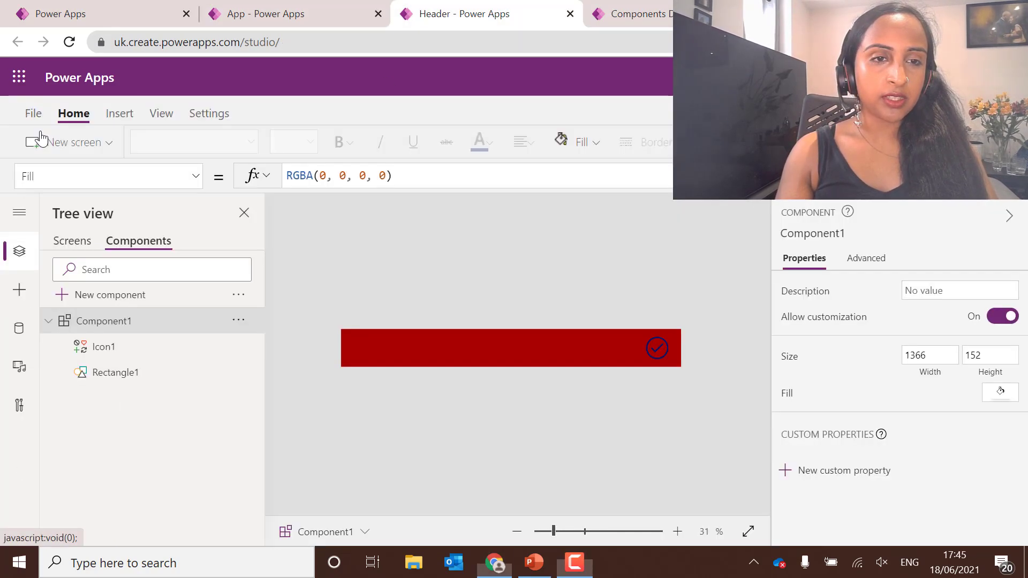
{"action": "left_click", "coordinate": [281, 22]}
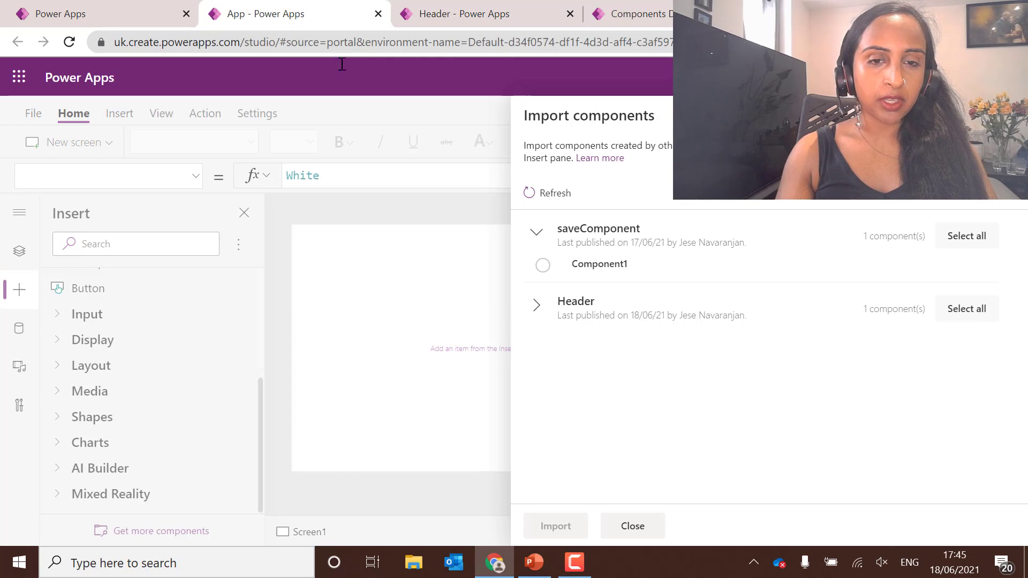
{"action": "left_click", "coordinate": [537, 306]}
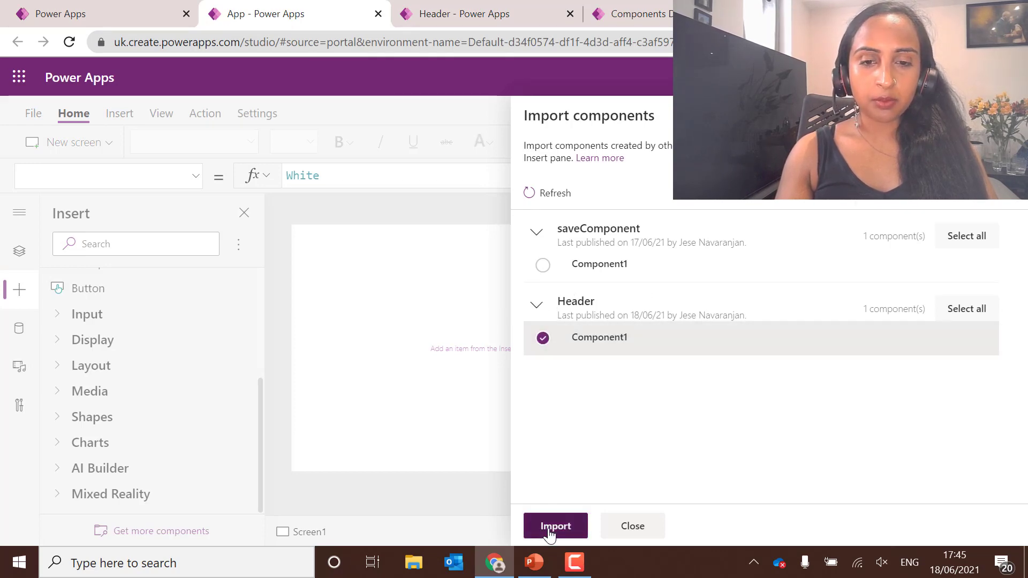
{"action": "left_click", "coordinate": [556, 526]}
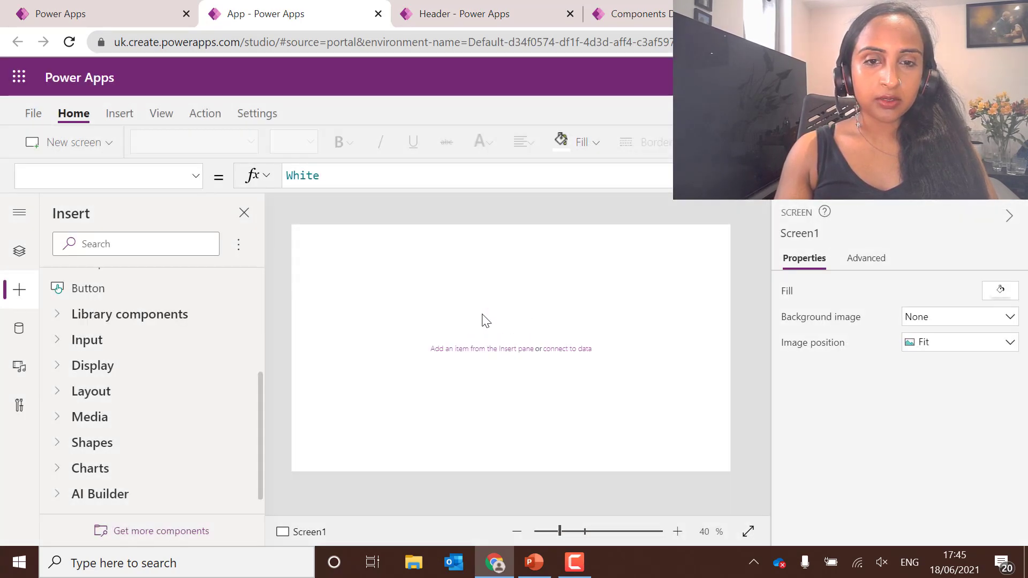
- Expand the library components and insert Component1 on Screen1
{"action": "left_click", "coordinate": [92, 315]}
{"action": "left_click", "coordinate": [142, 339]}
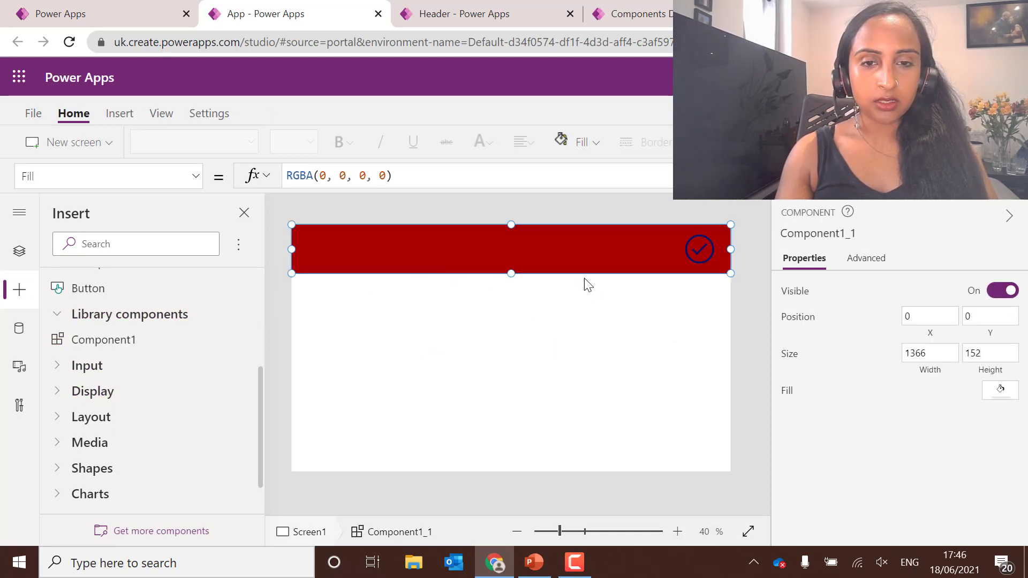
{"action": "left_click", "coordinate": [443, 345]}
- Switch to the Header component library and change the check icon's color to white
{"action": "left_click", "coordinate": [450, 26]}
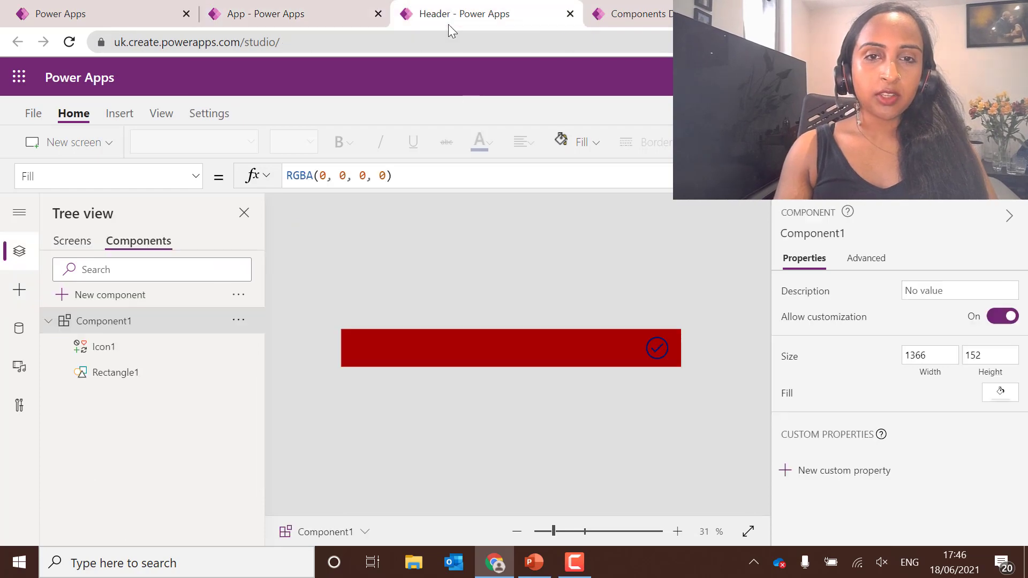
{"action": "left_click", "coordinate": [657, 348]}
{"action": "left_click", "coordinate": [484, 142]}
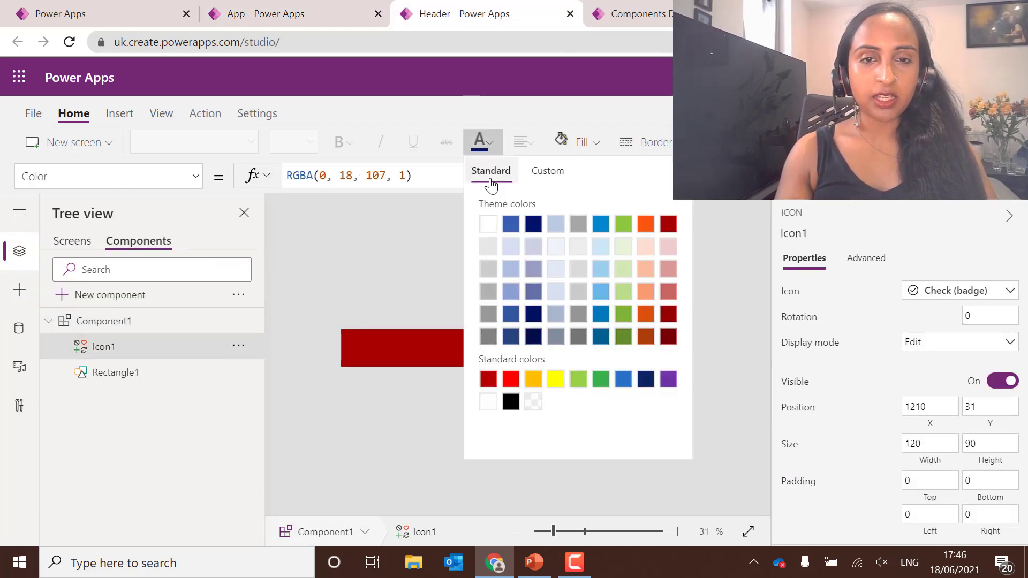
{"action": "left_click", "coordinate": [489, 224]}
{"action": "left_click", "coordinate": [282, 258]}
- Add a label to Component1 with the text "Hello World"
{"action": "left_click", "coordinate": [119, 113]}
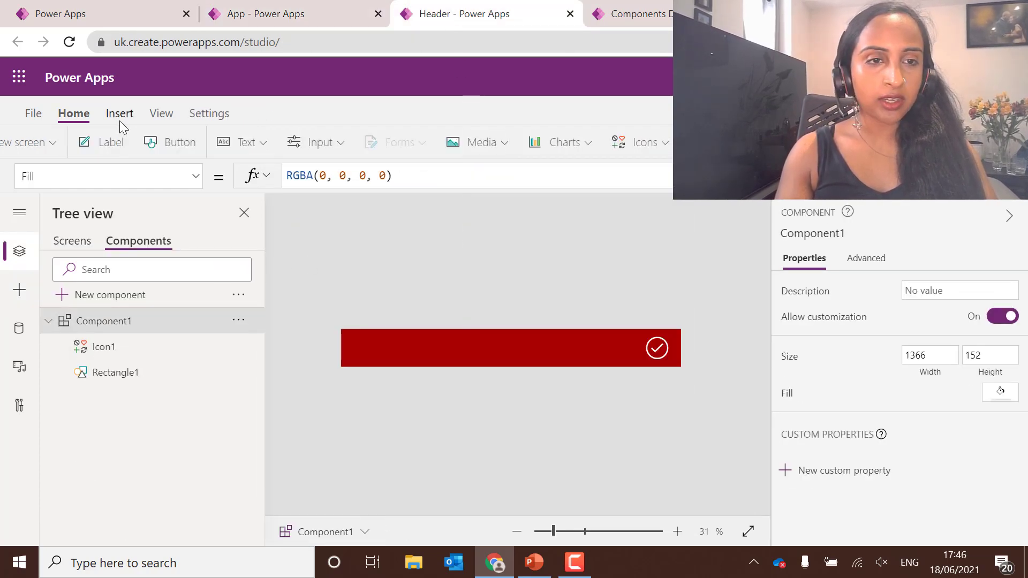
{"action": "left_click", "coordinate": [157, 142]}
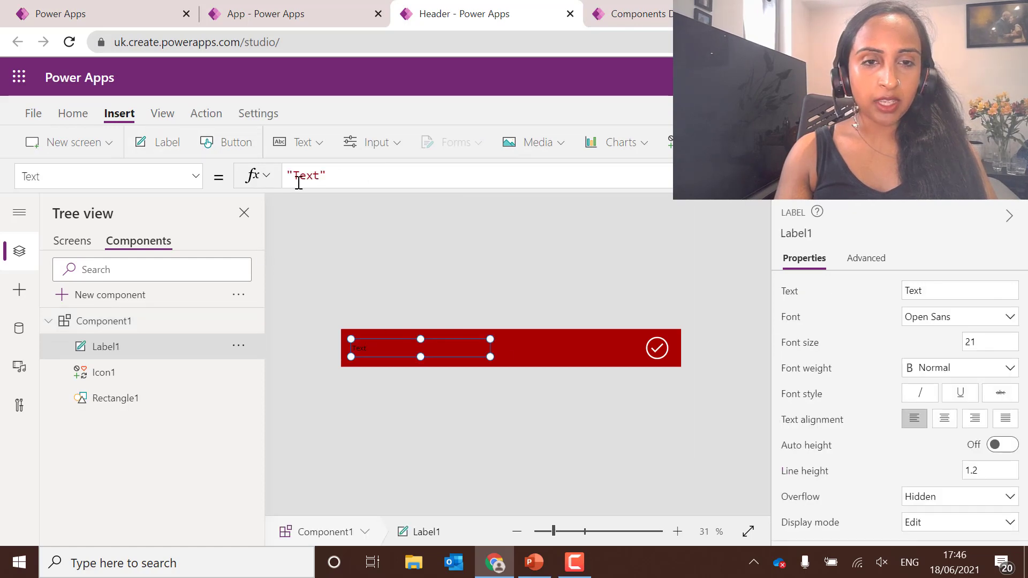
{"action": "key", "text": "BackSpace"}
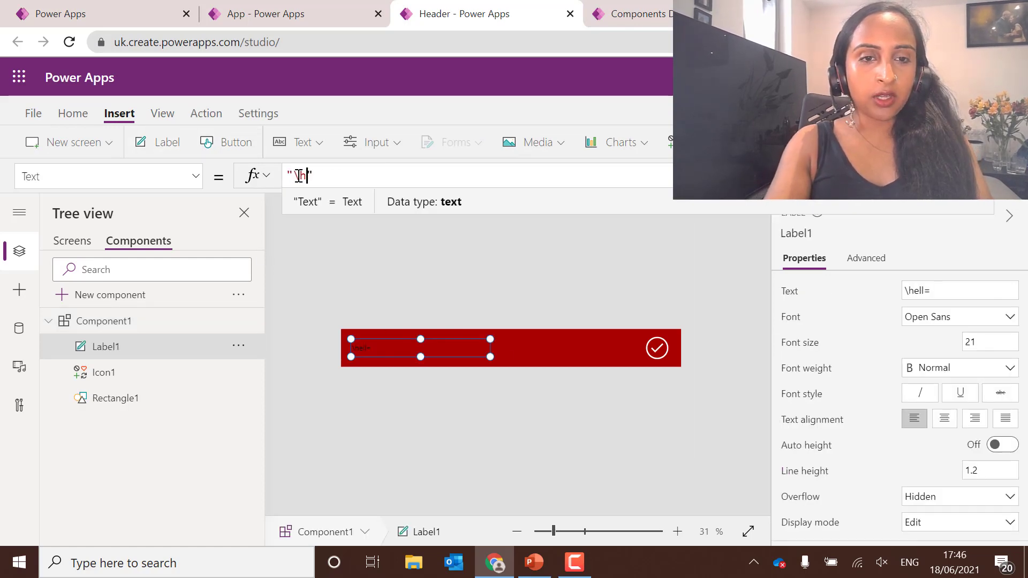
{"action": "key", "text": "BackSpace"}
{"action": "type", "text": "Hello w"}
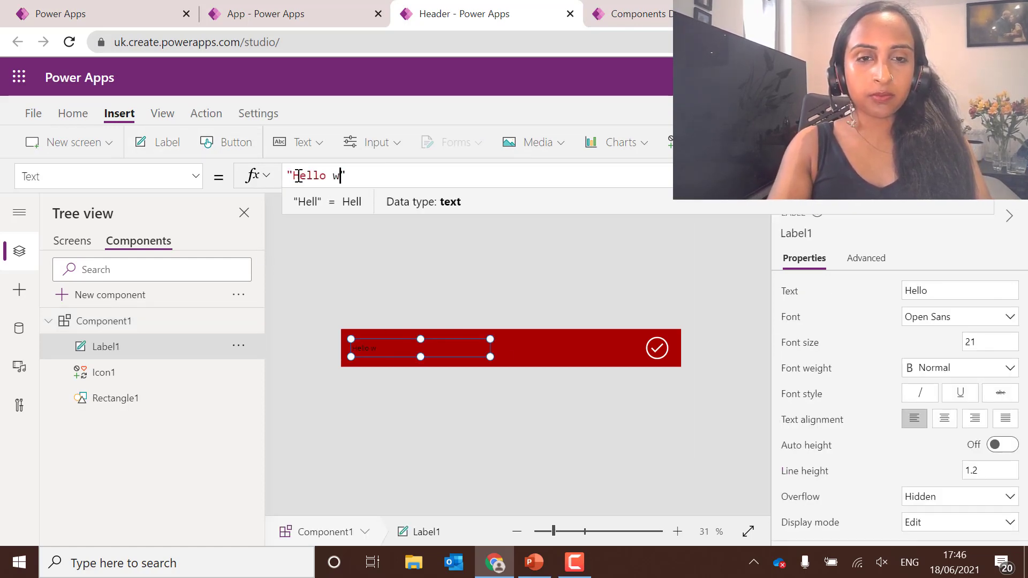
{"action": "key", "text": "BackSpace"}
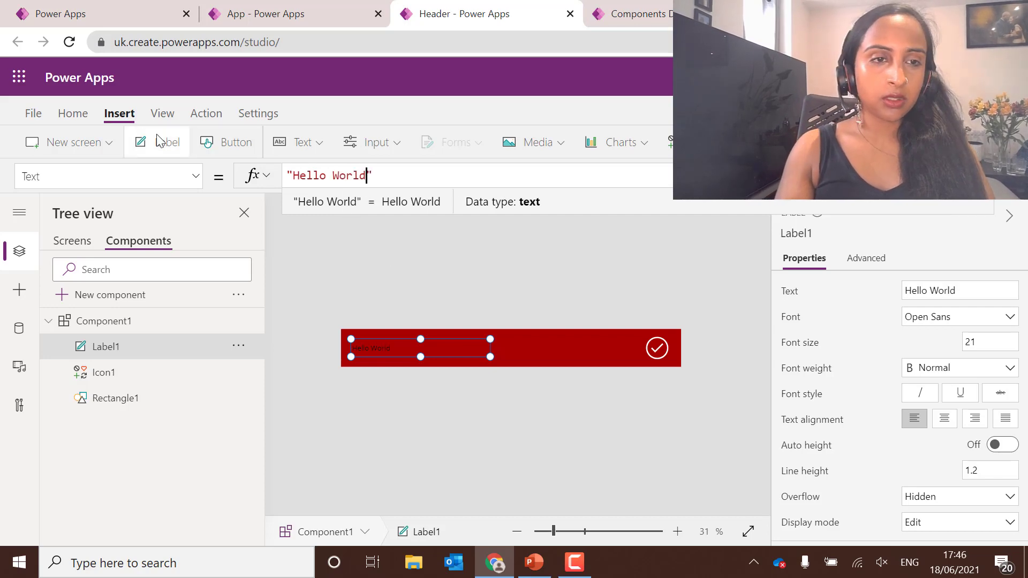
- Change the Hello World label's font color to white and center its text
{"action": "left_click", "coordinate": [73, 114]}
{"action": "left_click", "coordinate": [489, 143]}
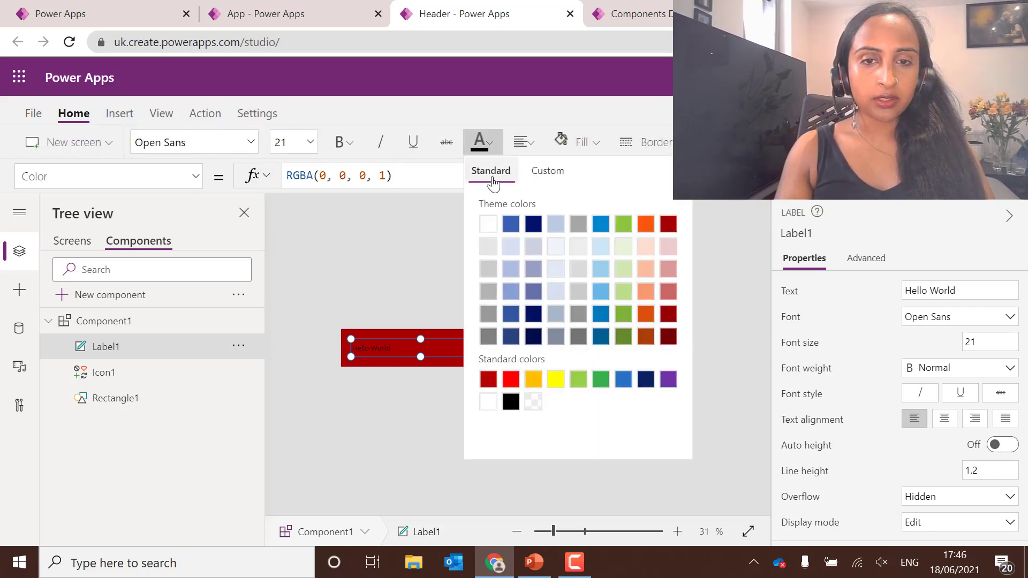
{"action": "left_click", "coordinate": [486, 222]}
{"action": "left_click", "coordinate": [341, 306]}
{"action": "left_click", "coordinate": [364, 342]}
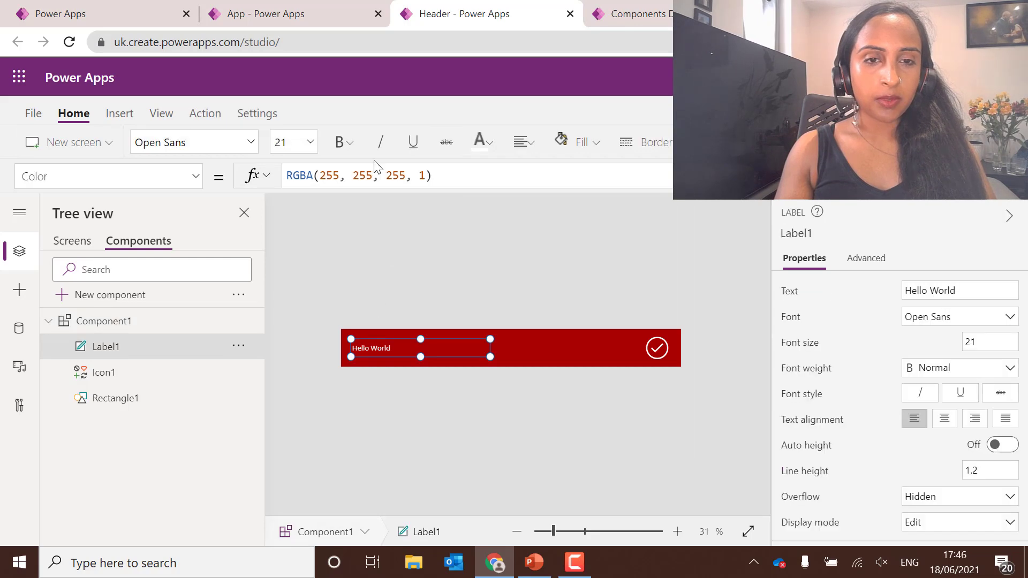
{"action": "left_click", "coordinate": [526, 140]}
{"action": "left_click", "coordinate": [552, 201]}
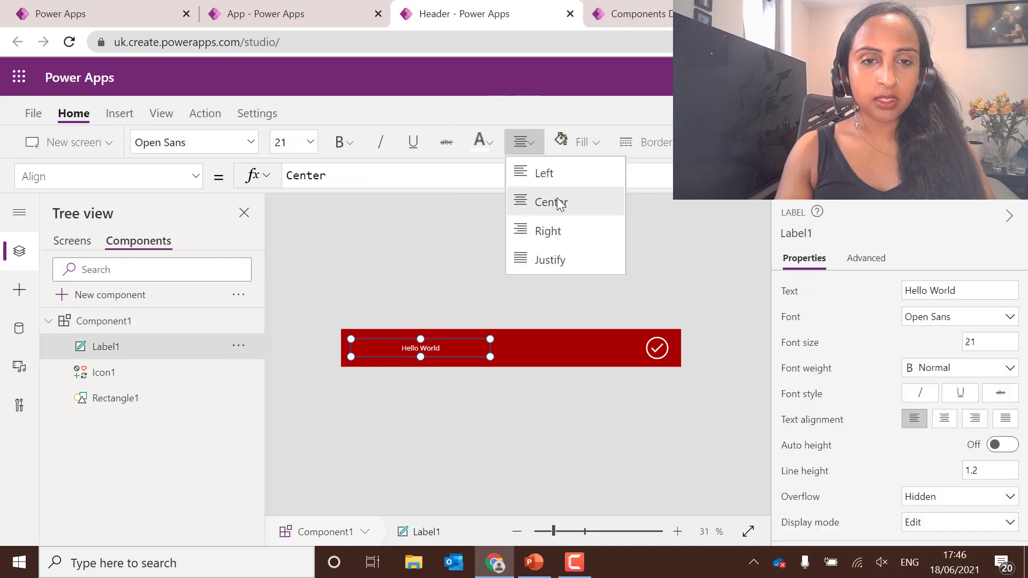
- Set the Hello World label's font weight to Bold
{"action": "left_click", "coordinate": [343, 142]}
{"action": "left_click", "coordinate": [336, 268]}
{"action": "left_click", "coordinate": [294, 275]}
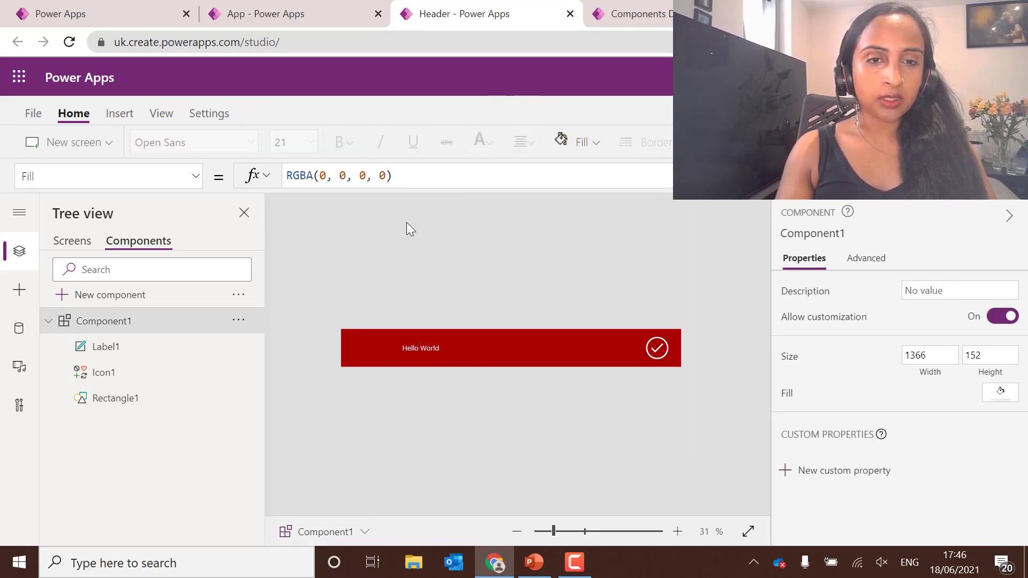
{"action": "left_click", "coordinate": [426, 360]}
{"action": "left_click", "coordinate": [421, 304]}
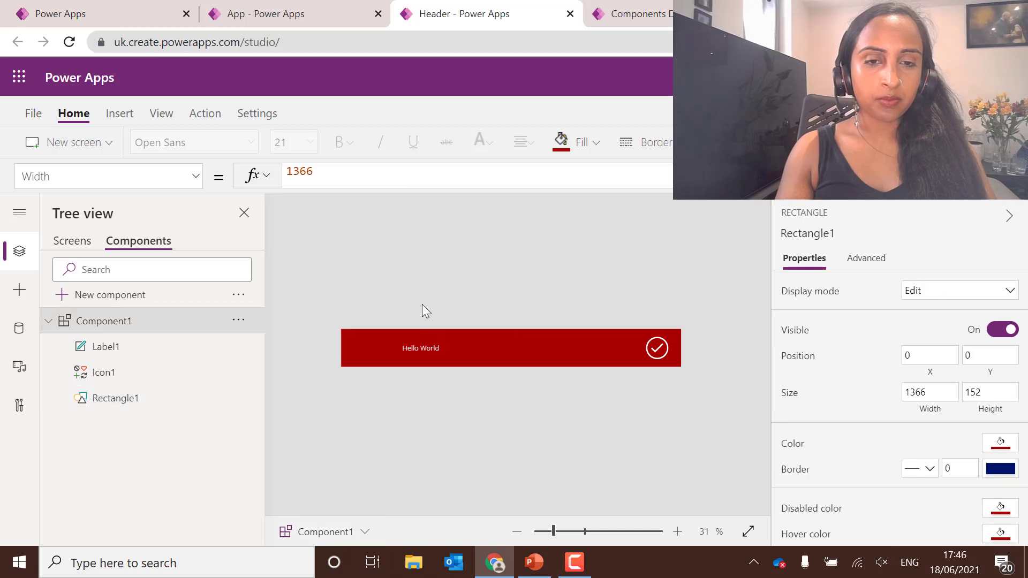
{"action": "left_click", "coordinate": [420, 348]}
{"action": "left_click", "coordinate": [343, 142]}
{"action": "left_click", "coordinate": [369, 171]}
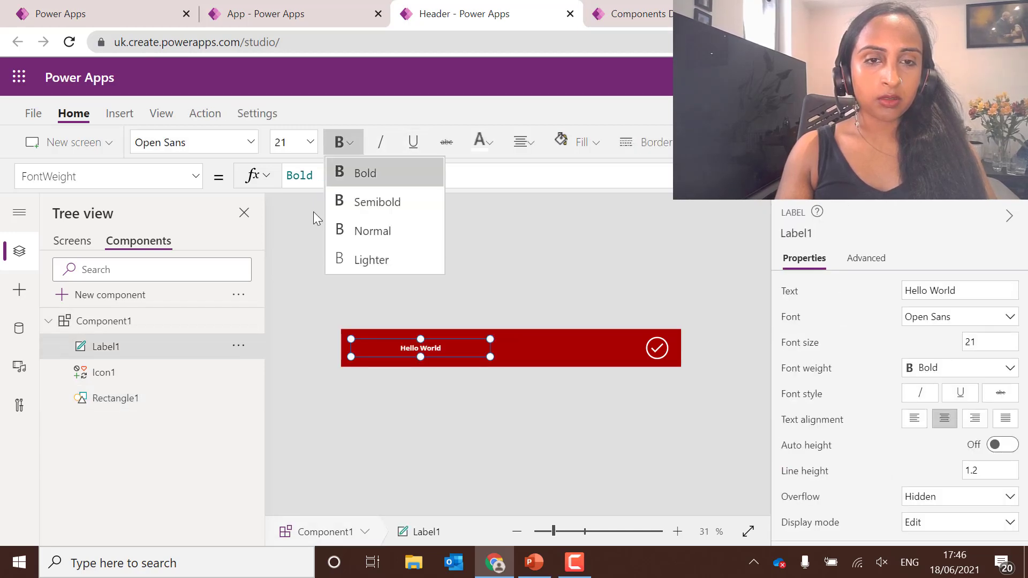
{"action": "left_click", "coordinate": [311, 213]}
- Save the Header component library and publish the new version
{"action": "key", "text": "ctrl+s"}
{"action": "left_click", "coordinate": [203, 331]}
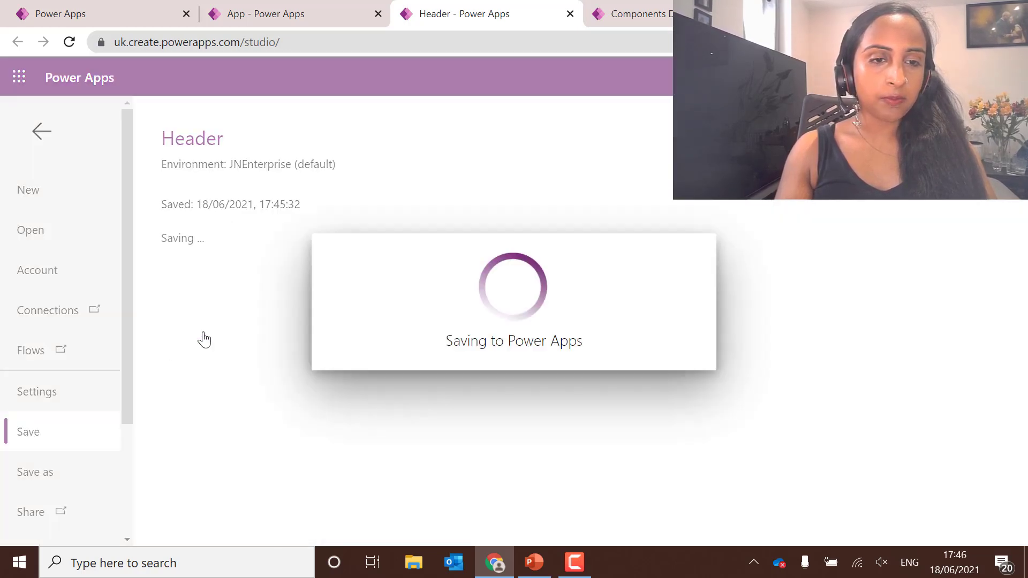
{"action": "left_click", "coordinate": [221, 284]}
{"action": "left_click", "coordinate": [559, 397]}
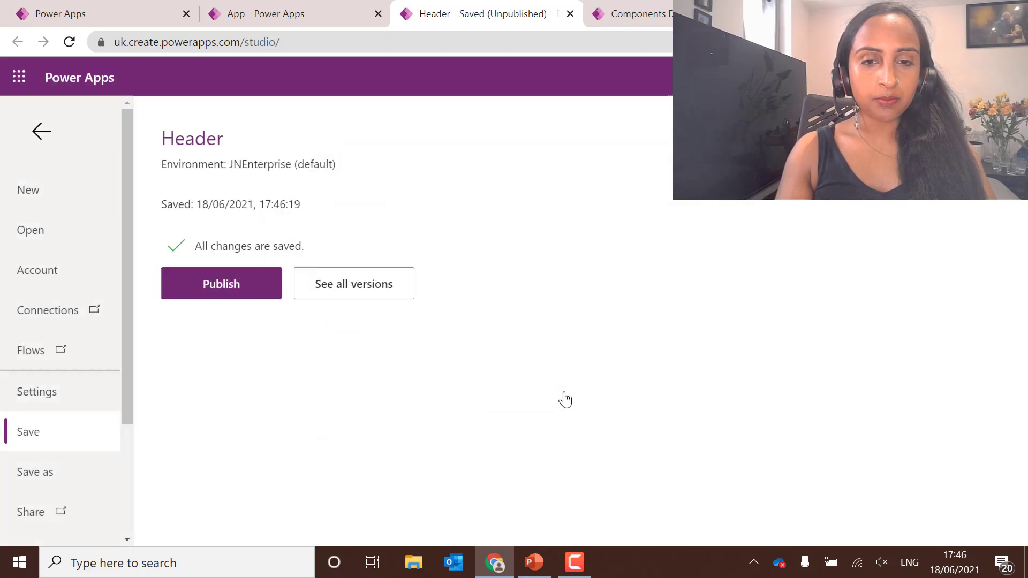
- Switch to the canvas app that uses the header and save it to the cloud as AppComponent2
{"action": "left_click", "coordinate": [273, 16]}
{"action": "left_click", "coordinate": [429, 244]}
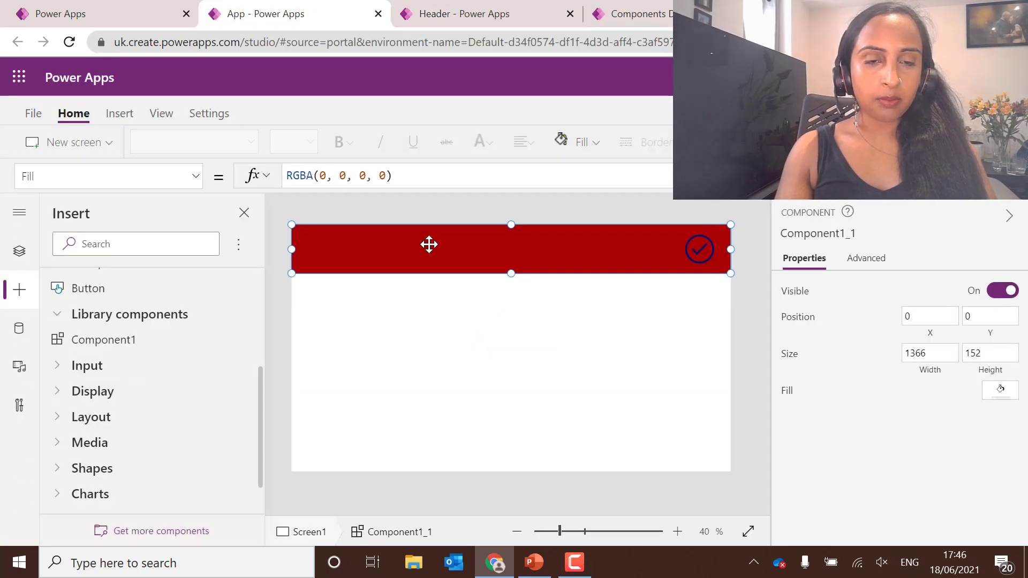
{"action": "left_click", "coordinate": [389, 310]}
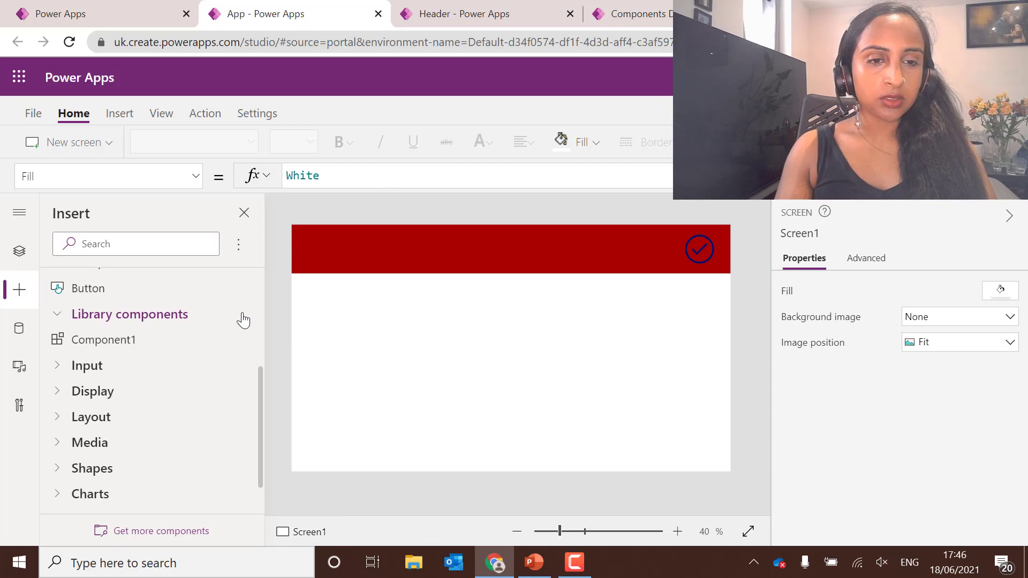
{"action": "left_click", "coordinate": [129, 316]}
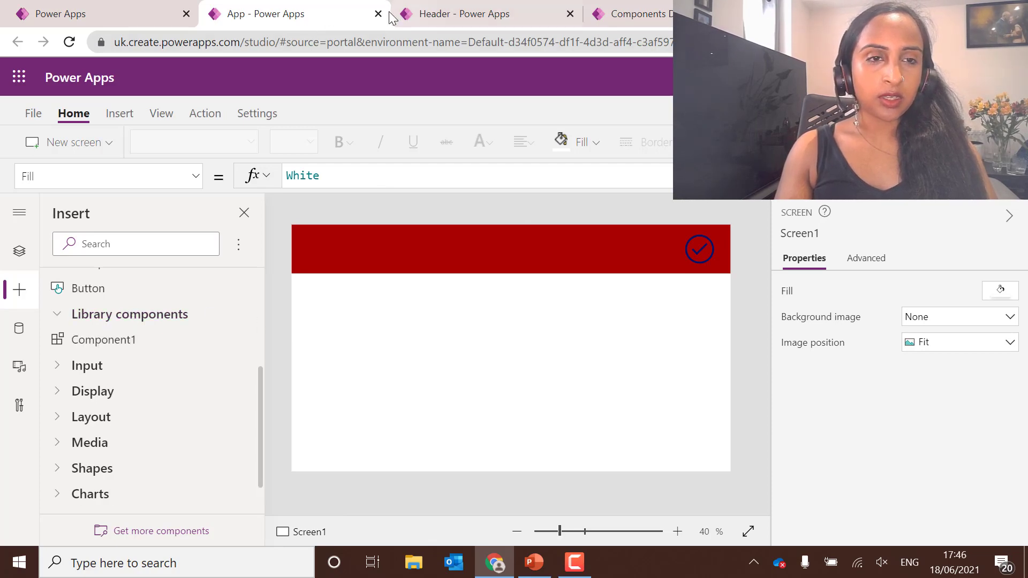
{"action": "left_click", "coordinate": [34, 113]}
{"action": "left_click", "coordinate": [495, 155]}
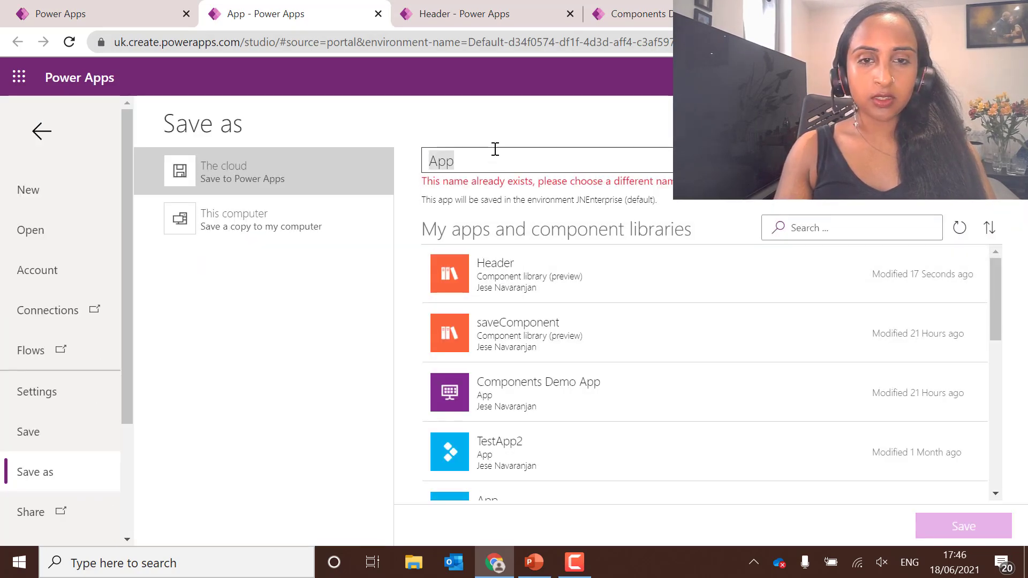
{"action": "type", "text": "C"}
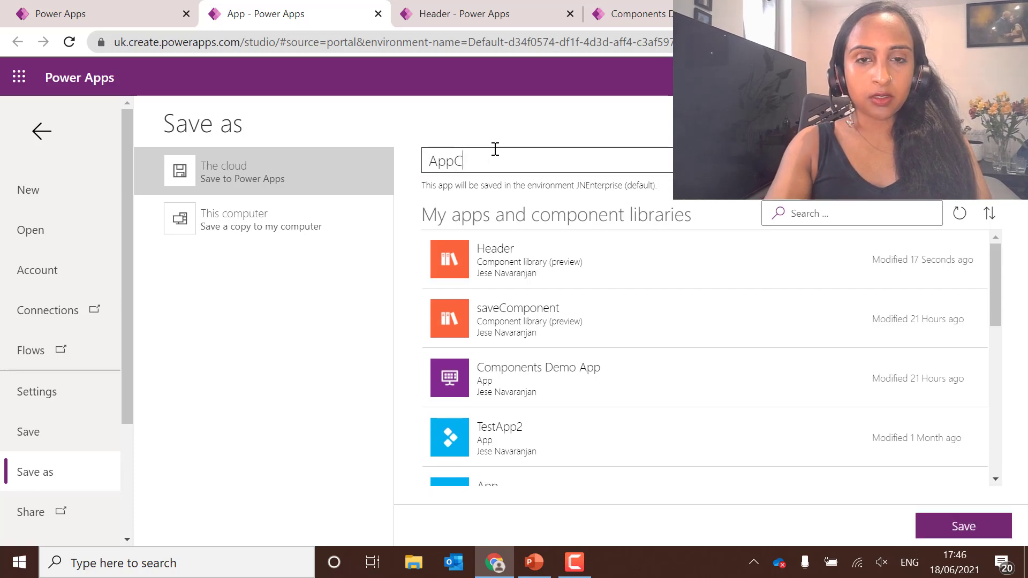
{"action": "type", "text": "omponent2"}
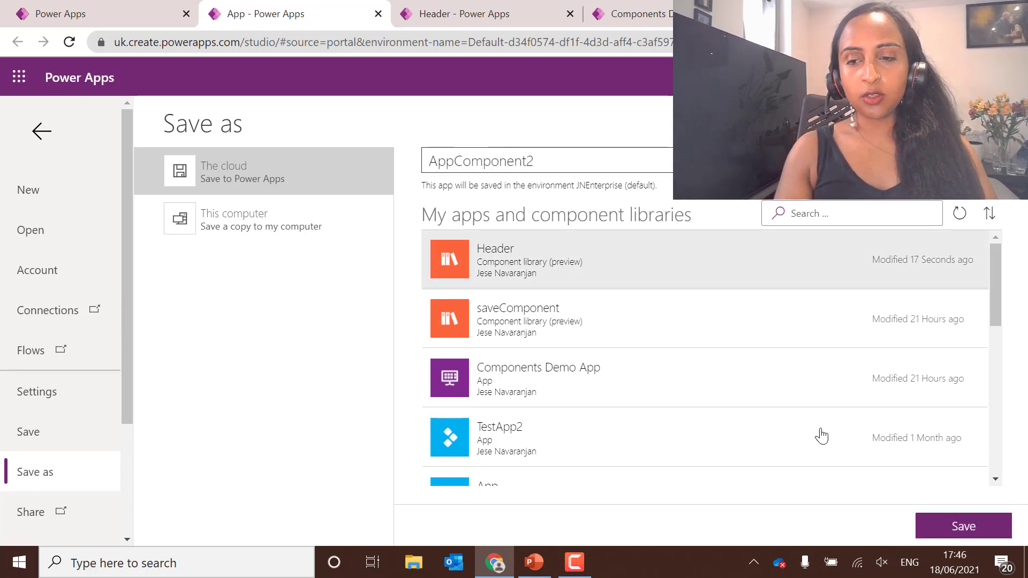
{"action": "left_click", "coordinate": [964, 527]}
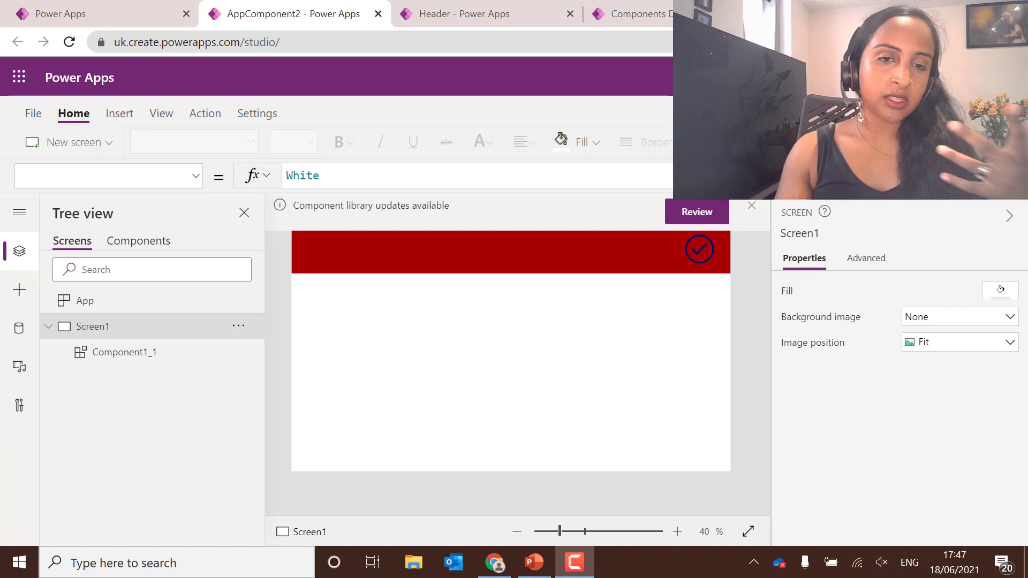
- Review and apply the available Header library update in AppComponent2, then check the header instance on Screen1
{"action": "left_click", "coordinate": [682, 214]}
{"action": "left_click", "coordinate": [552, 348]}
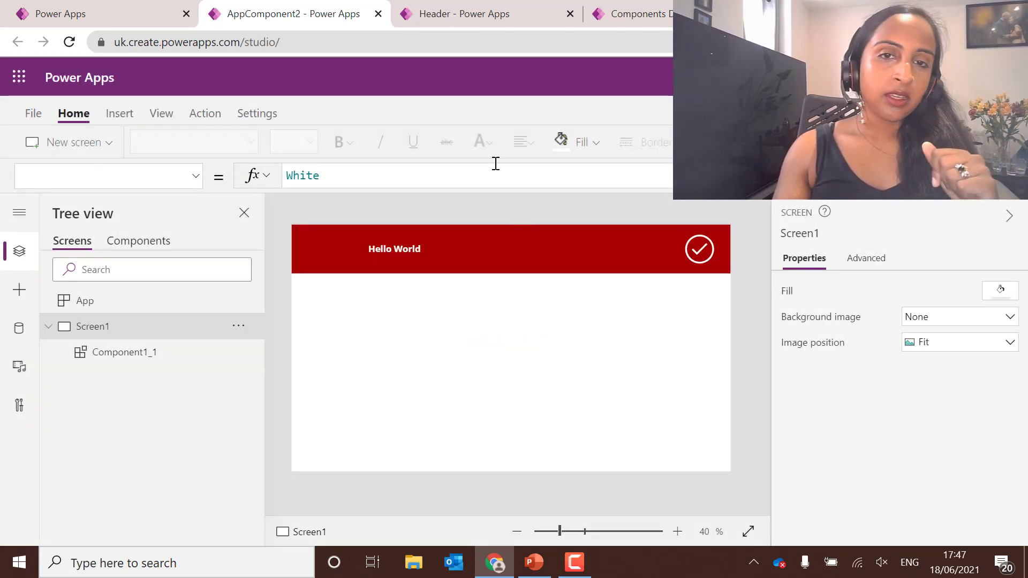
{"action": "left_click", "coordinate": [490, 22]}
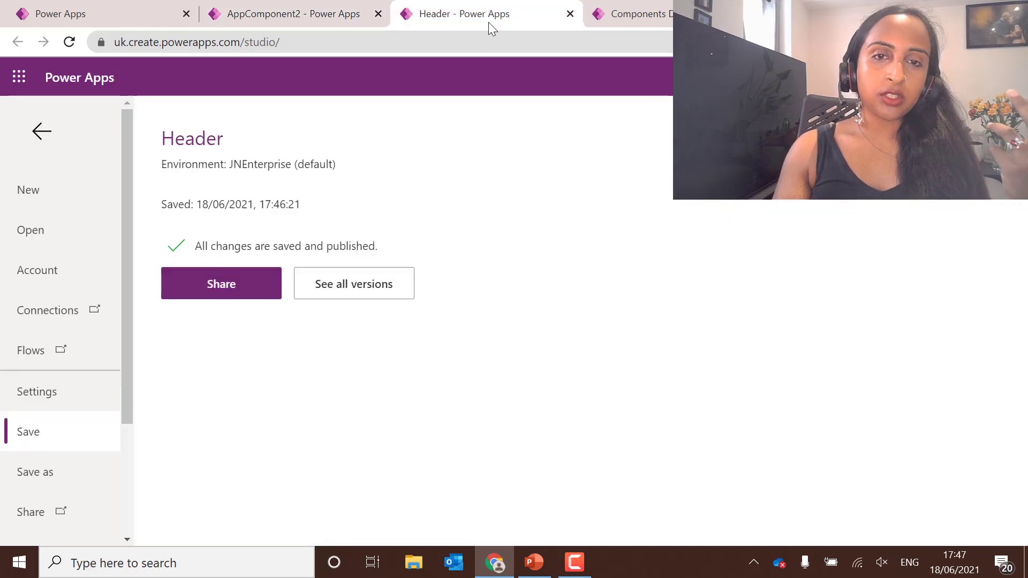
{"action": "left_click", "coordinate": [42, 131]}
{"action": "left_click", "coordinate": [279, 19]}
{"action": "left_click", "coordinate": [377, 242]}
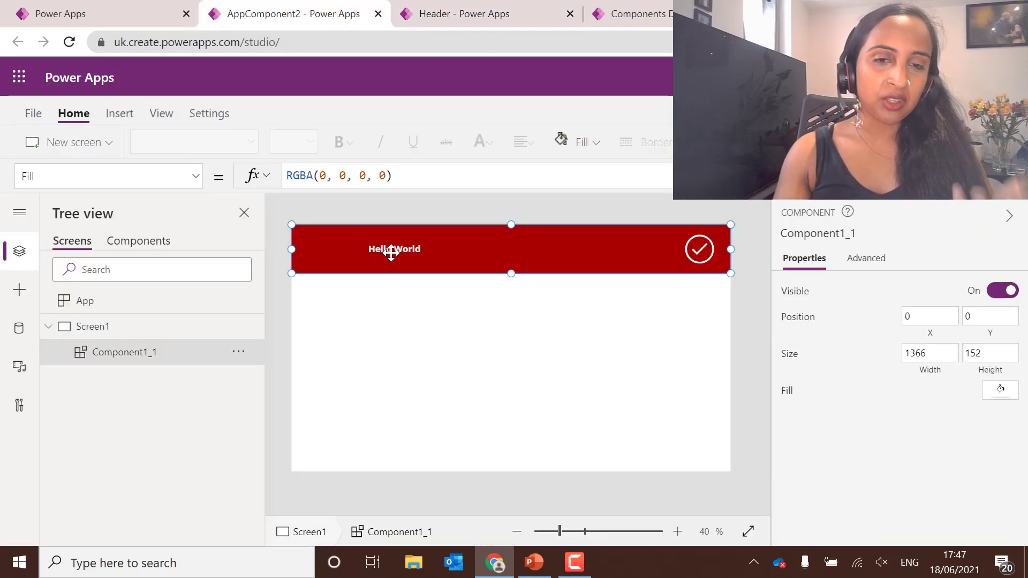
- In the Header library, add a custom property named InputVariable to Component1, with property type Input and data type Text
{"action": "left_click", "coordinate": [481, 20]}
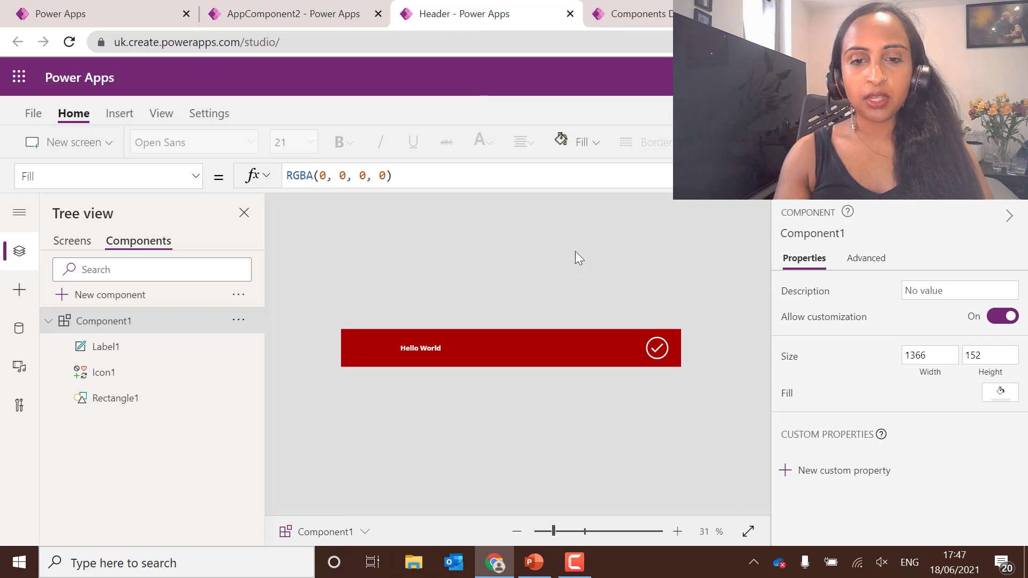
{"action": "left_click", "coordinate": [507, 340]}
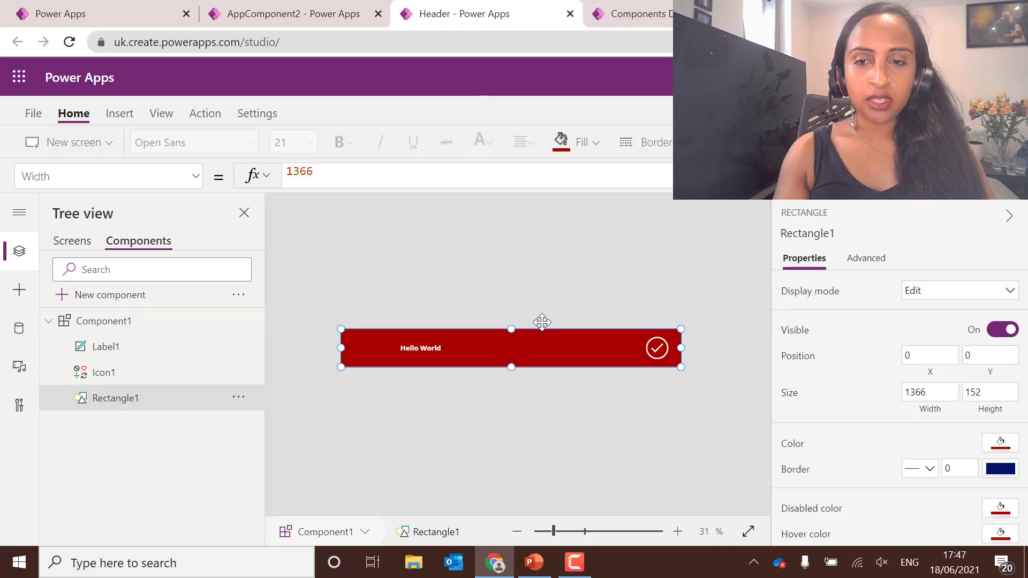
{"action": "left_click", "coordinate": [670, 255]}
{"action": "left_click", "coordinate": [842, 472]}
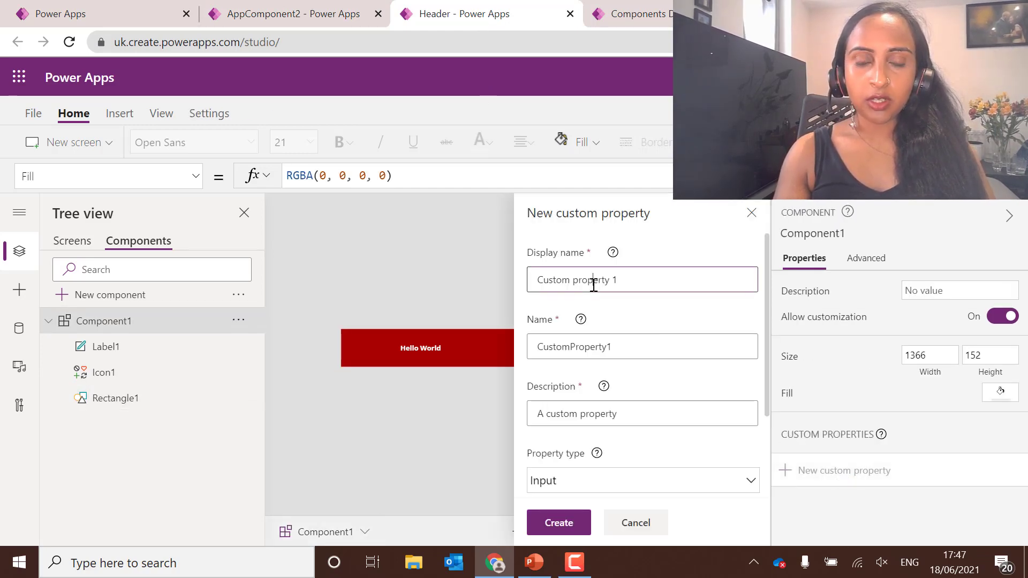
{"action": "key", "text": "ctrl+a"}
{"action": "type", "text": "Inp"}
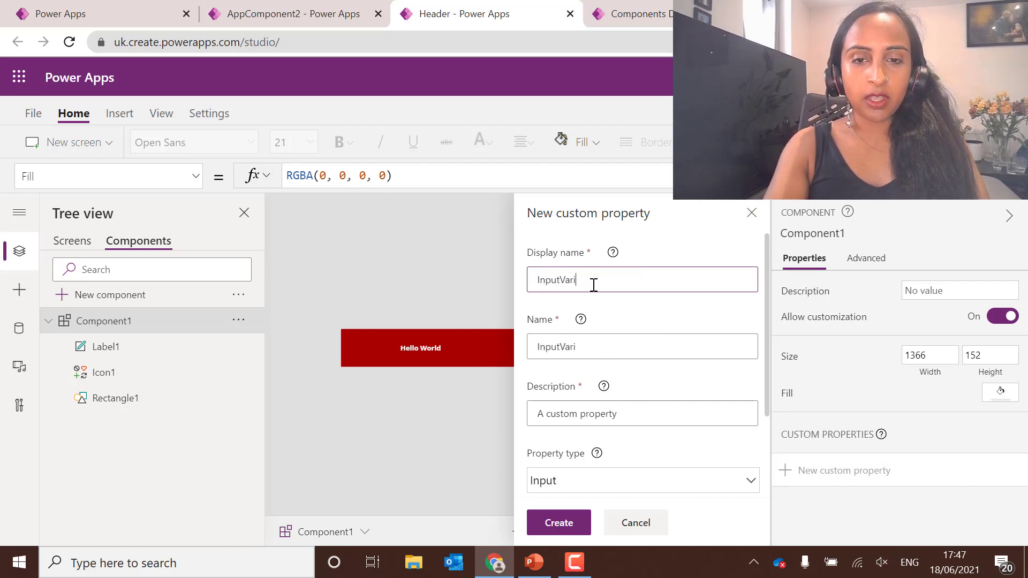
{"action": "scroll", "coordinate": [643, 363], "scroll_direction": "down", "scroll_amount": 1}
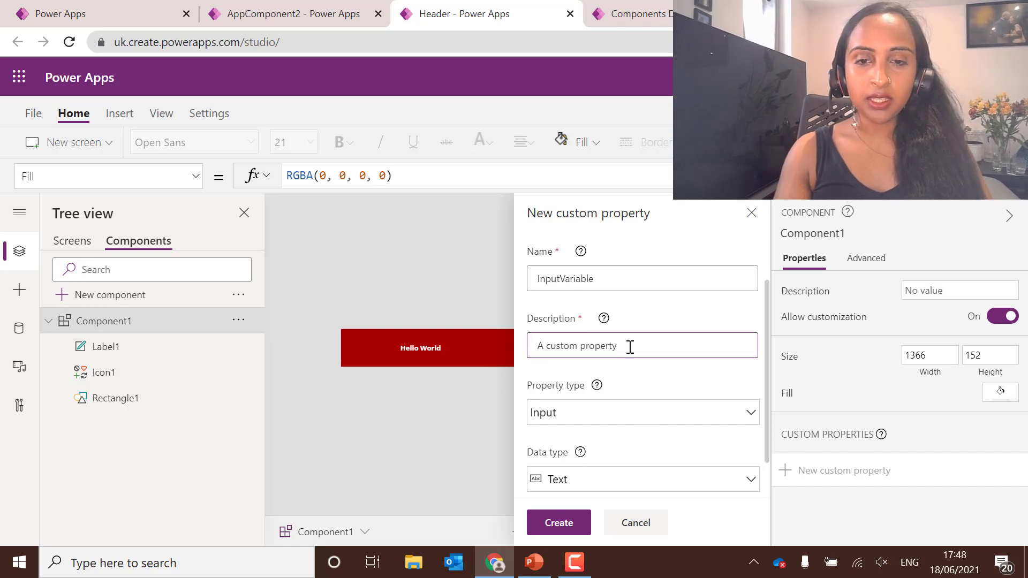
{"action": "scroll", "coordinate": [625, 341], "scroll_direction": "up", "scroll_amount": 1}
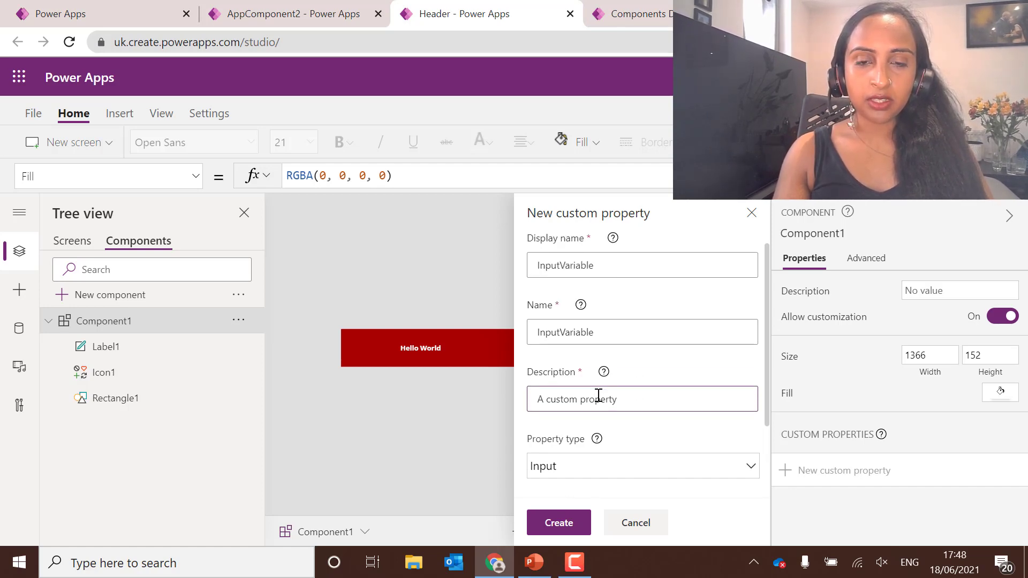
{"action": "left_click_drag", "start_coordinate": [603, 331], "coordinate": [375, 309]}
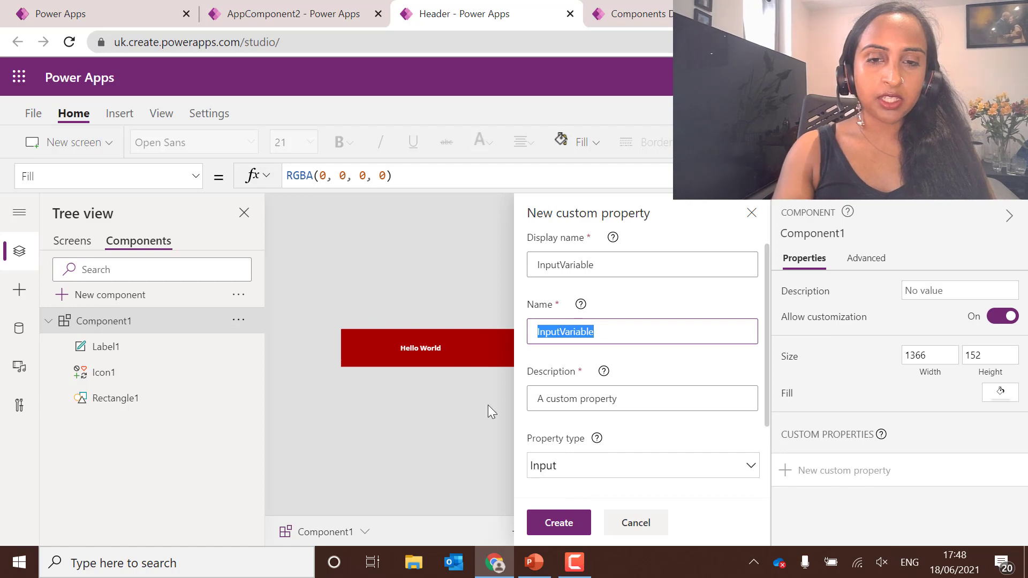
{"action": "left_click", "coordinate": [543, 522]}
- Set the Text property of the Hello World label to Component1.InputVariable
{"action": "left_click", "coordinate": [424, 343]}
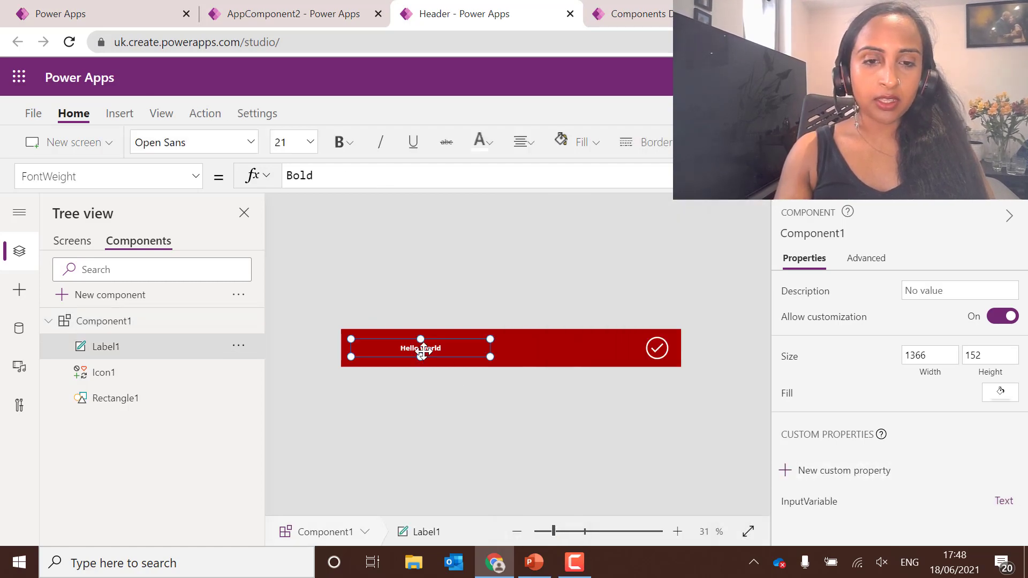
{"action": "left_click", "coordinate": [198, 184]}
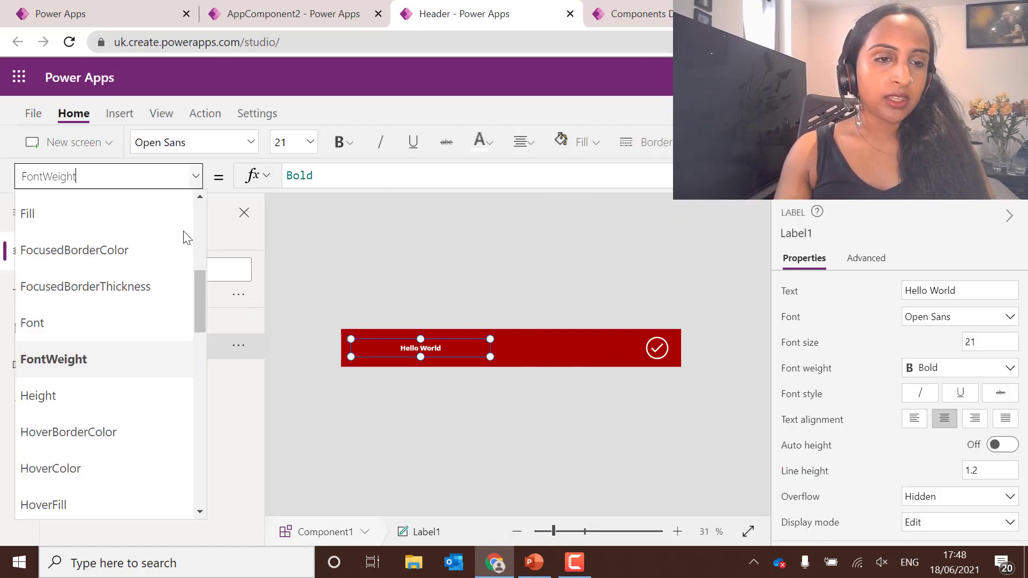
{"action": "scroll", "coordinate": [172, 291], "scroll_direction": "down", "scroll_amount": 15}
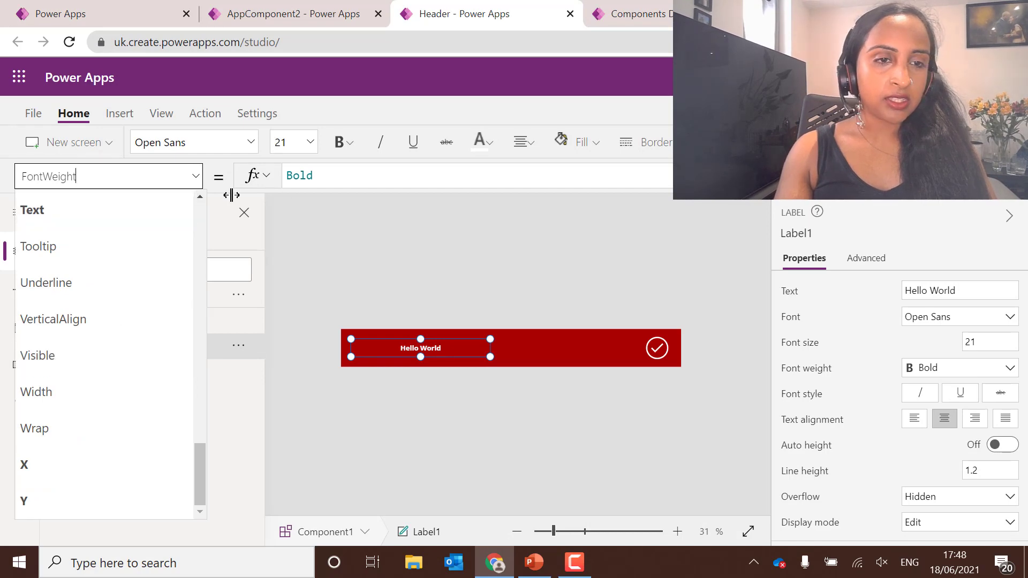
{"action": "left_click", "coordinate": [70, 210]}
{"action": "left_click_drag", "start_coordinate": [395, 176], "coordinate": [230, 152]}
{"action": "key", "text": "BackSpace"}
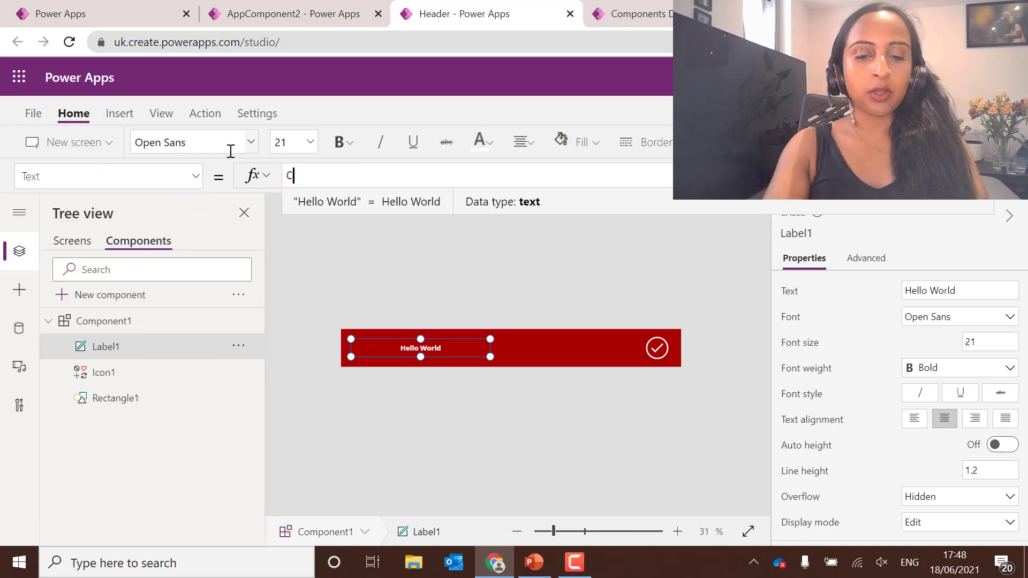
{"action": "type", "text": "Component1."}
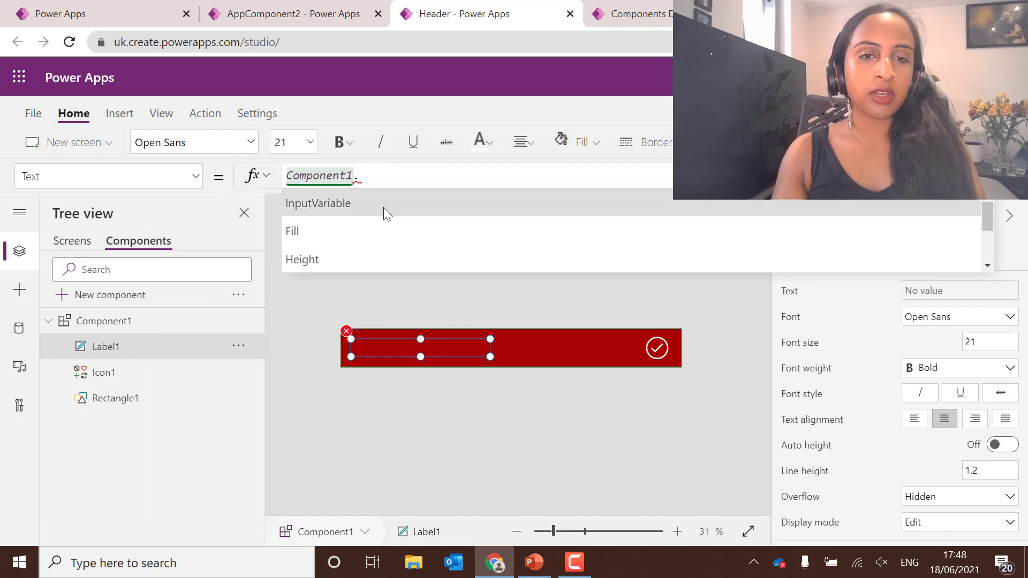
{"action": "left_click", "coordinate": [383, 208]}
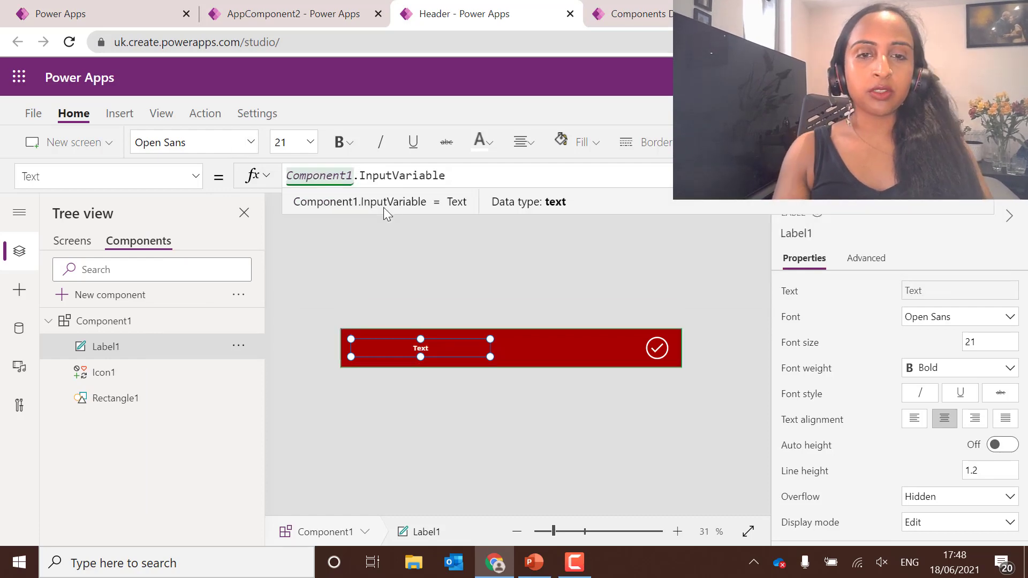
{"action": "left_click", "coordinate": [447, 262]}
- Save the Header component library and publish the version containing the InputVariable property
{"action": "key", "text": "ctrl+s"}
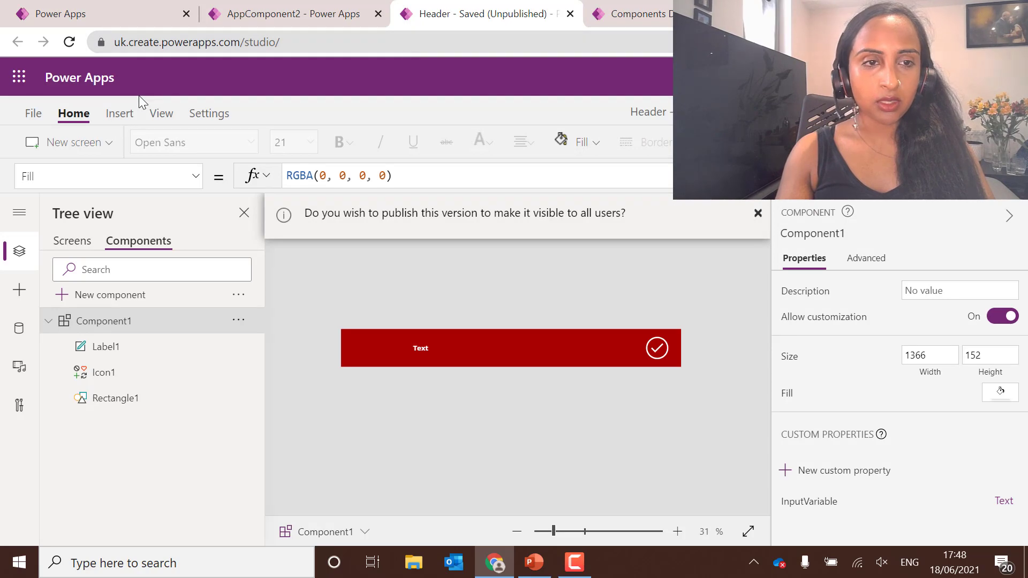
{"action": "left_click", "coordinate": [30, 114]}
{"action": "left_click", "coordinate": [211, 294]}
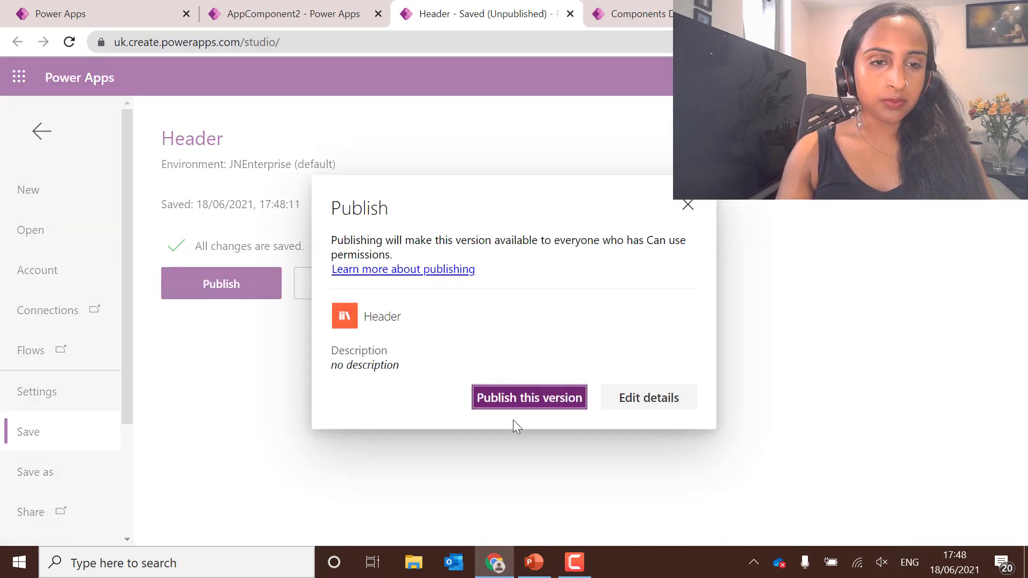
{"action": "left_click", "coordinate": [519, 397]}
- Switch to the AppComponent2 app, save it and publish this version
{"action": "left_click", "coordinate": [314, 22]}
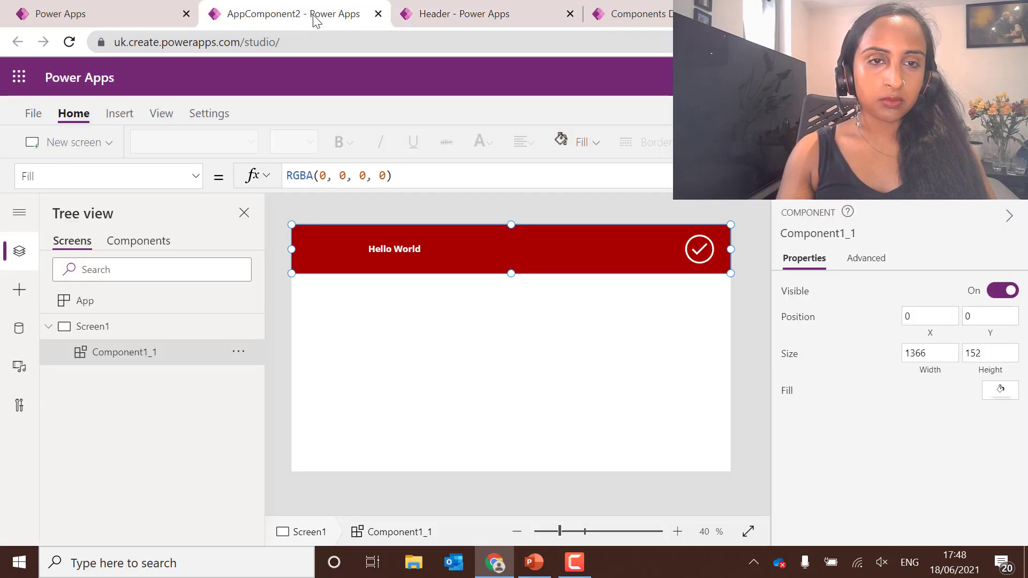
{"action": "left_click", "coordinate": [34, 113]}
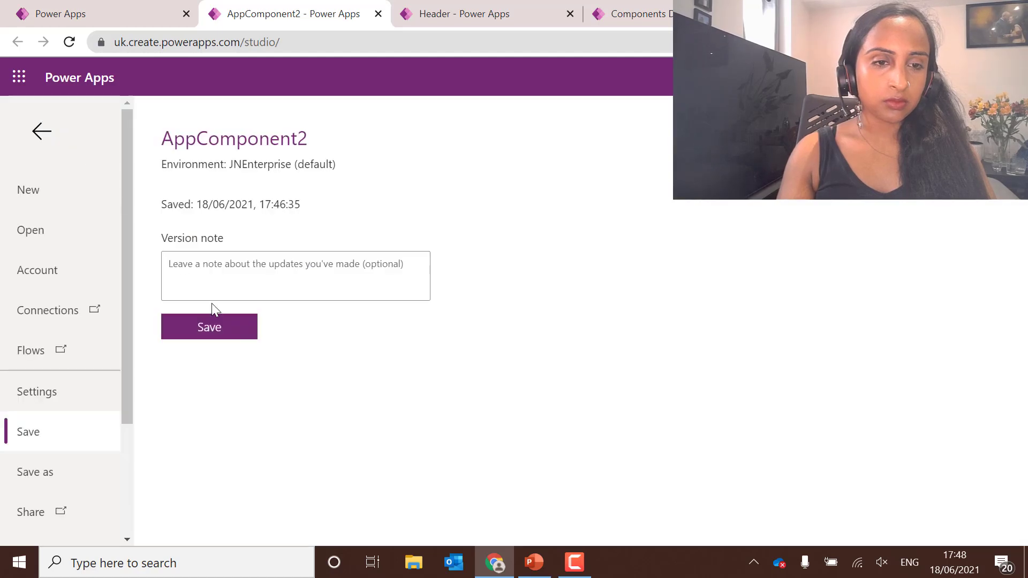
{"action": "left_click", "coordinate": [202, 334]}
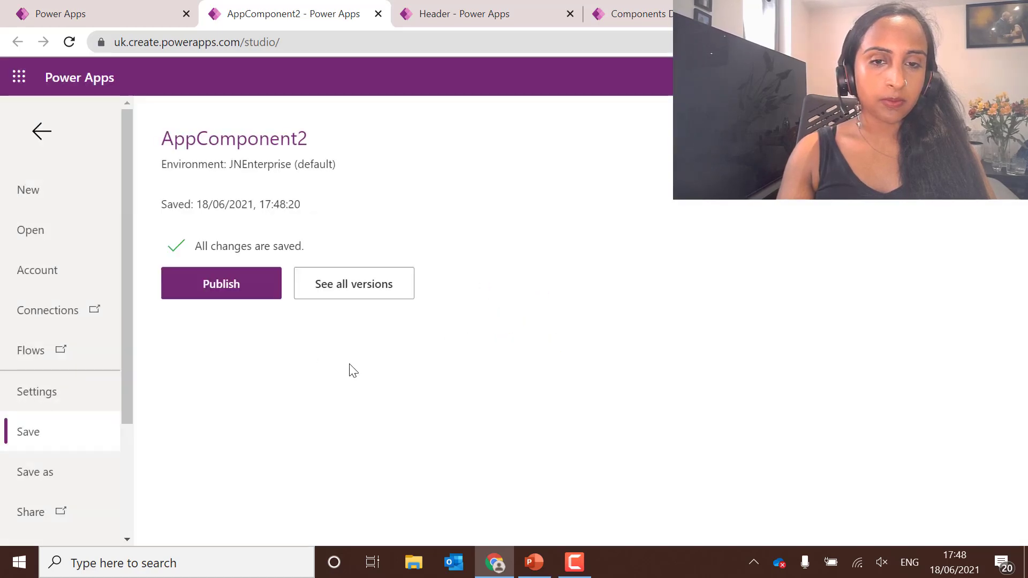
{"action": "left_click", "coordinate": [239, 278]}
{"action": "left_click", "coordinate": [532, 390]}
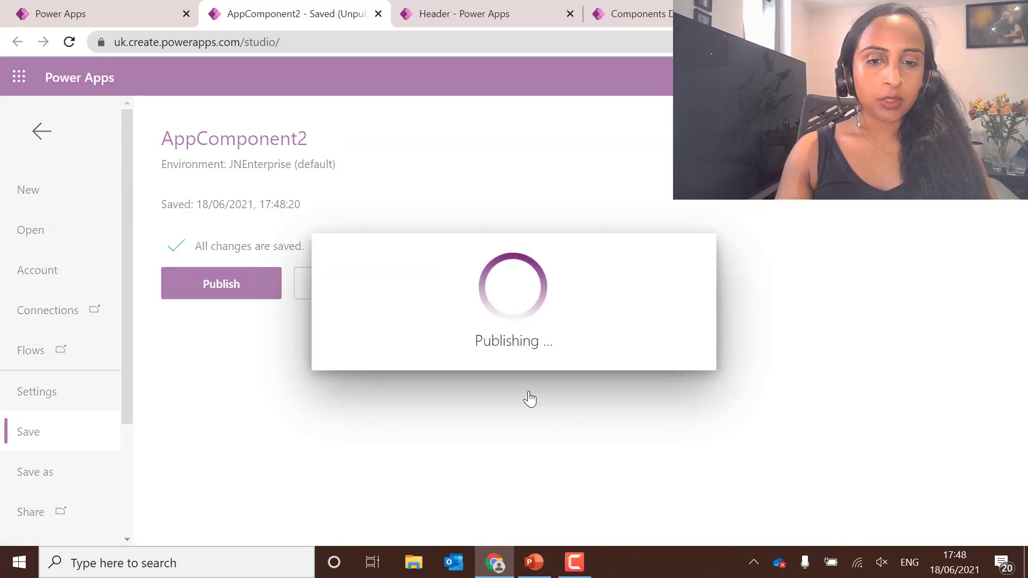
- Close the AppComponent2 studio session, reopen the app for editing from the Apps list and skip the welcome dialog
{"action": "left_click", "coordinate": [379, 14]}
{"action": "left_click", "coordinate": [586, 133]}
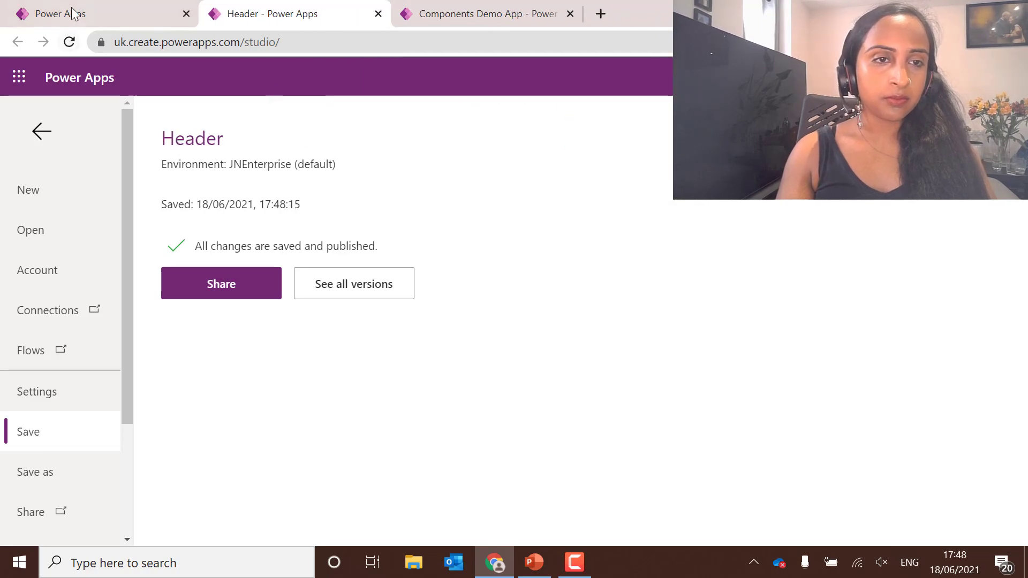
{"action": "left_click", "coordinate": [74, 13]}
{"action": "left_click", "coordinate": [619, 352]}
{"action": "left_click", "coordinate": [600, 284]}
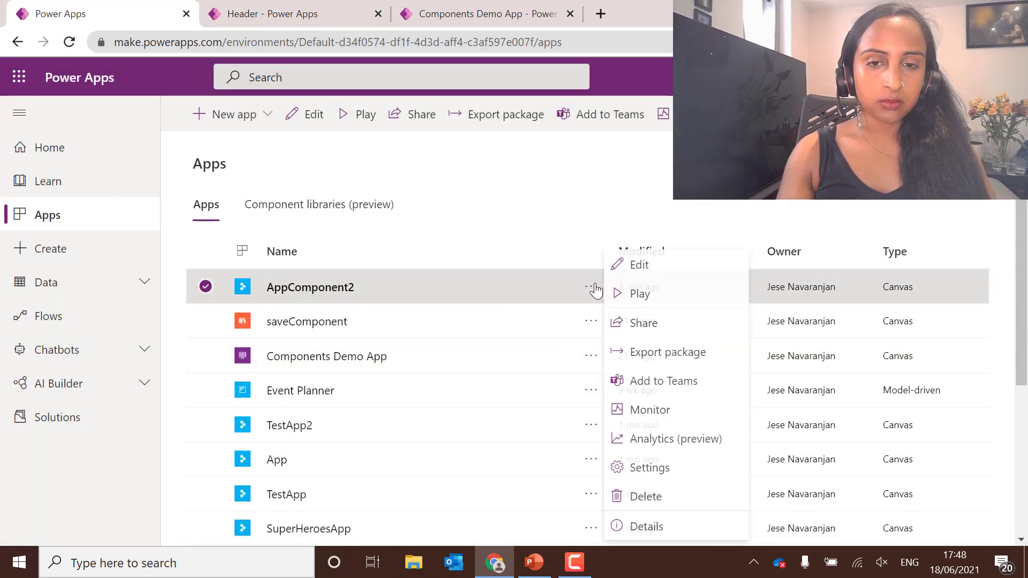
{"action": "left_click", "coordinate": [647, 268]}
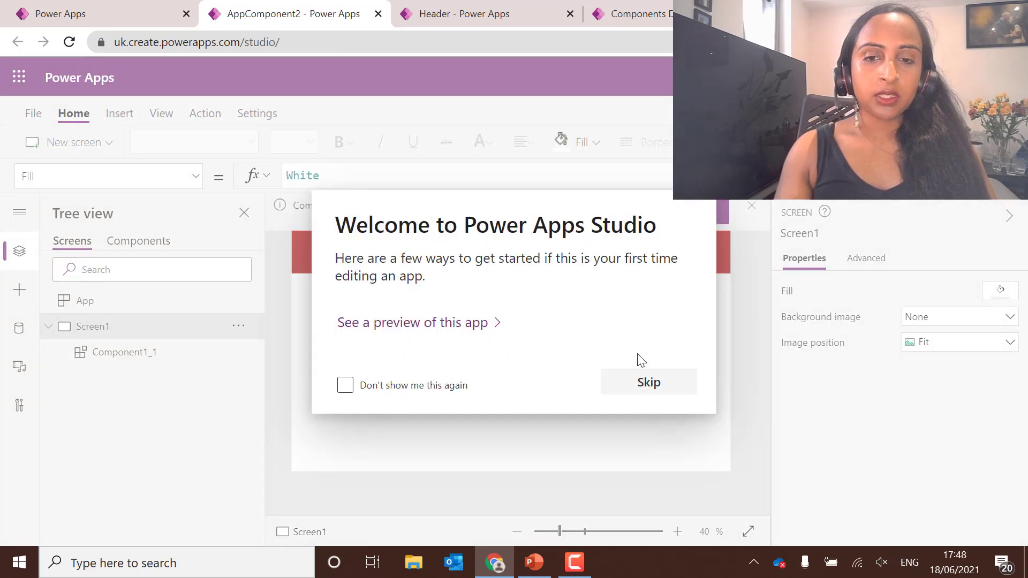
{"action": "left_click", "coordinate": [634, 382]}
- Update the Header component library in the reopened app and select the header component on Screen1
{"action": "left_click", "coordinate": [691, 217]}
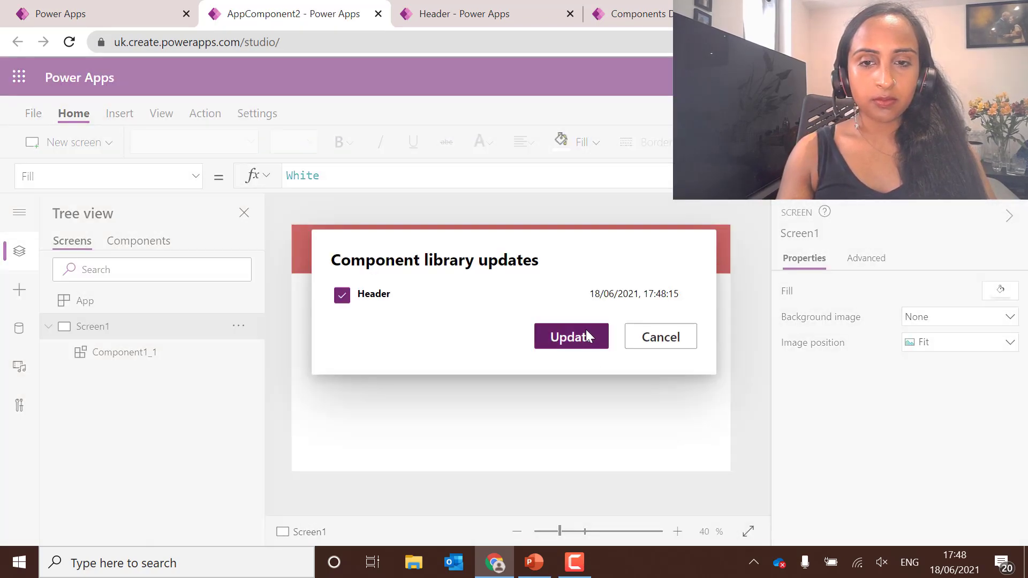
{"action": "left_click", "coordinate": [586, 335]}
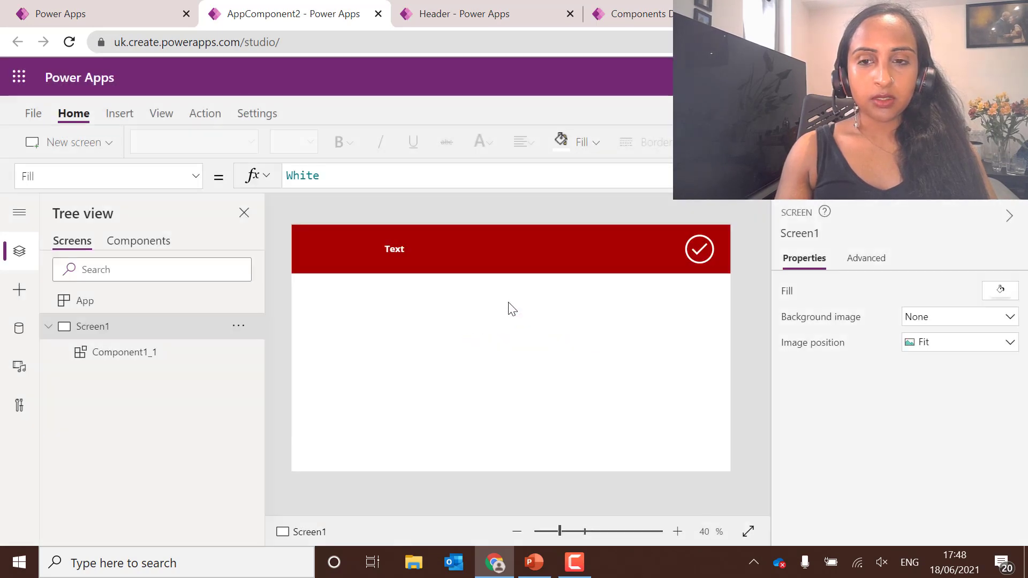
{"action": "left_click", "coordinate": [395, 267]}
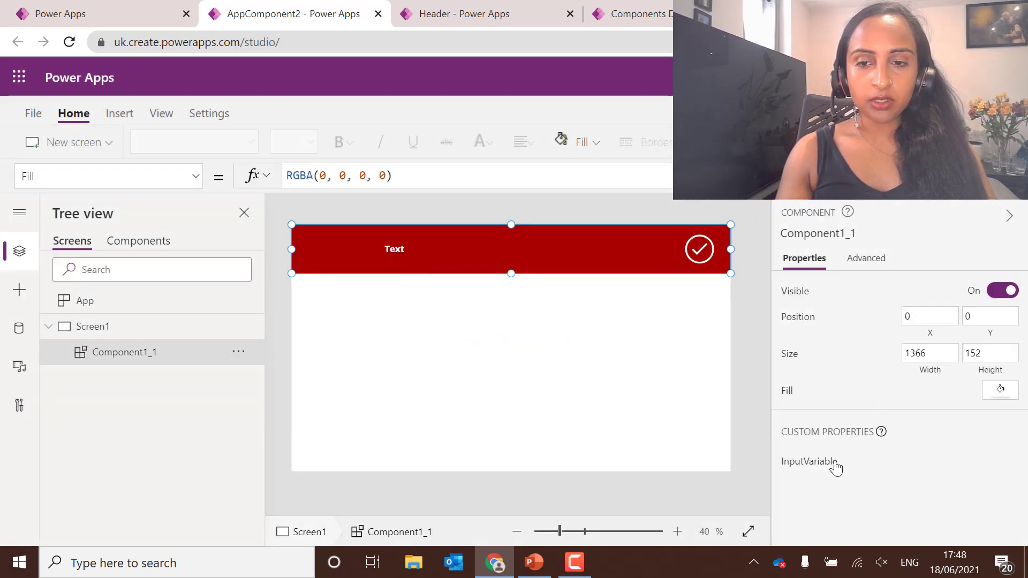
- Clear the default "Text" formula from the InputVariable property of the header component
{"action": "left_click", "coordinate": [834, 464]}
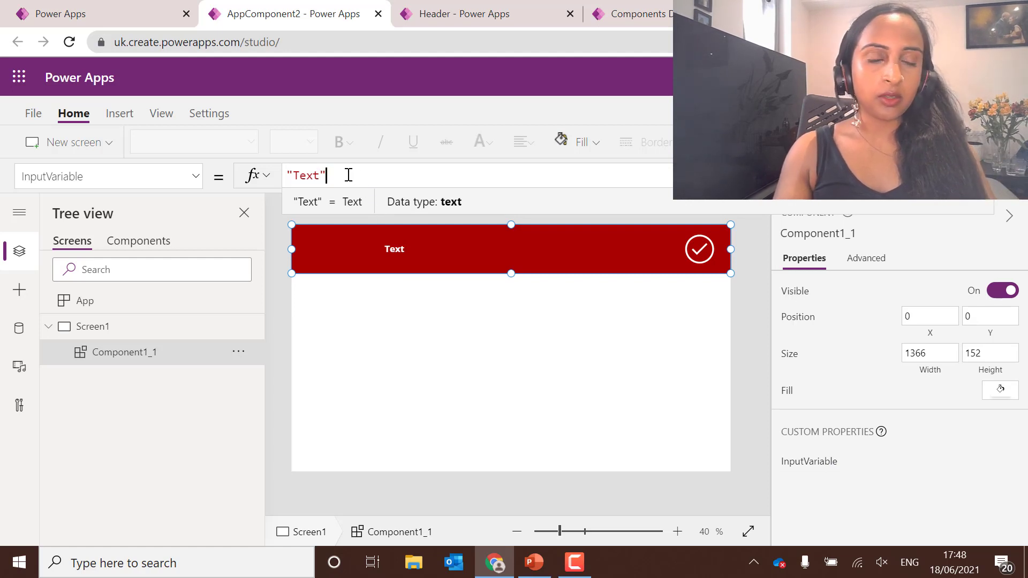
{"action": "key", "text": "shift+Left"}
{"action": "key", "text": "shift+Left"}
{"action": "key", "text": "shift+Left"}
{"action": "key", "text": "shift+Left"}
{"action": "key", "text": "shift+Left"}
{"action": "key", "text": "shift+Left"}
{"action": "key", "text": "BackSpace"}
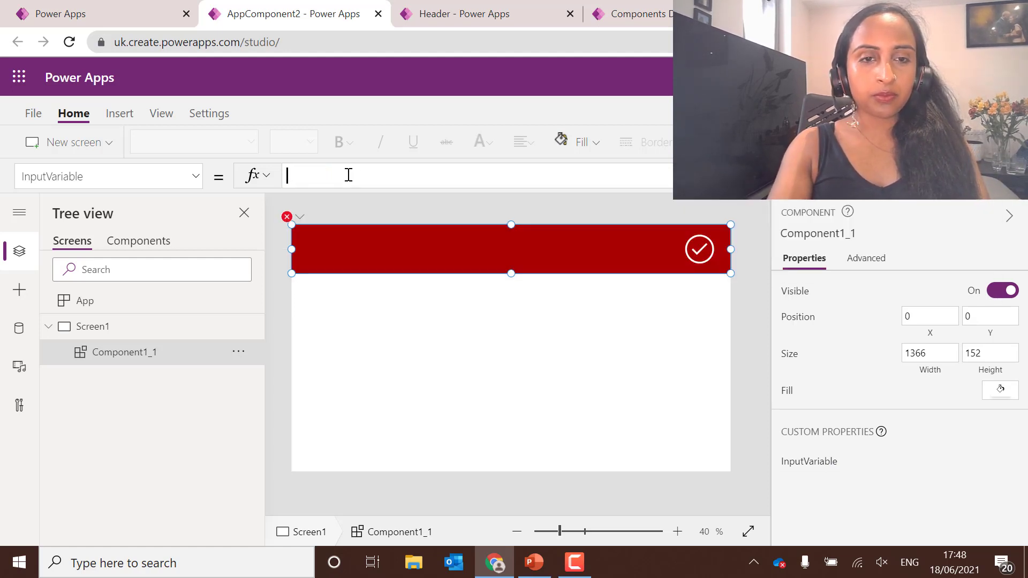
{"action": "type", "text": "Screen"}
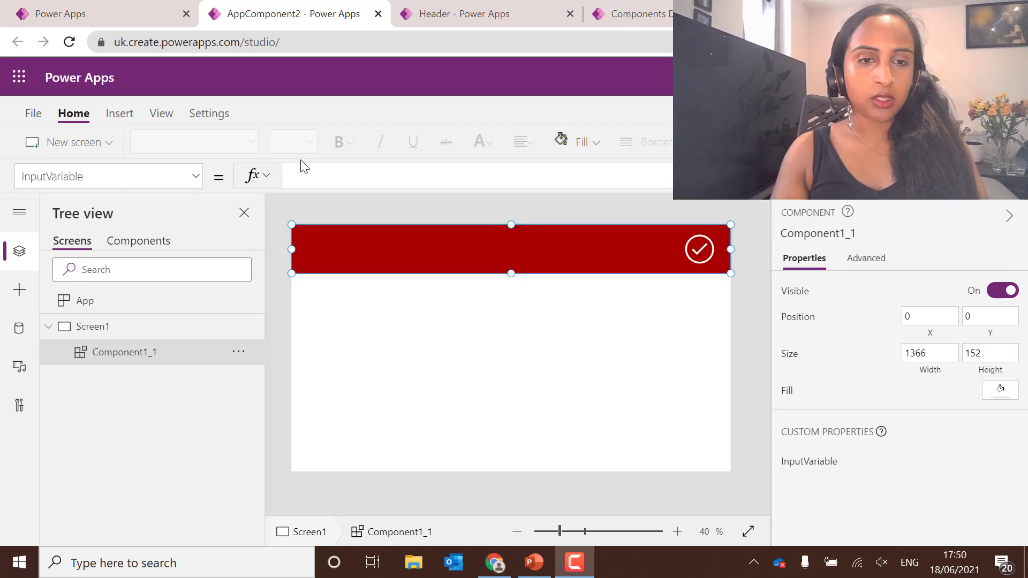
- Set the header component's InputVariable formula to App.ActiveScreen.Name
{"action": "left_click", "coordinate": [300, 175]}
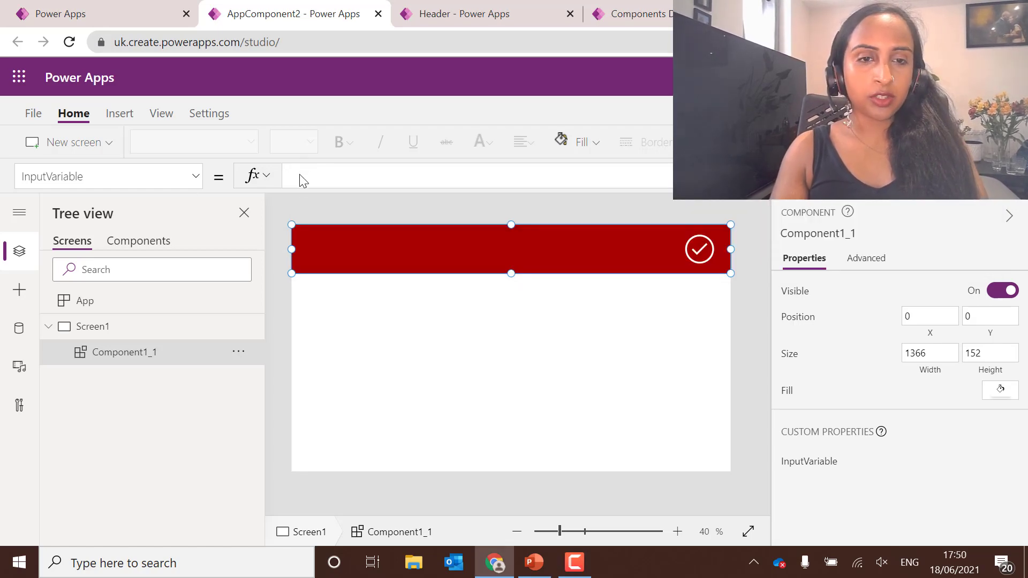
{"action": "type", "text": "AppS"}
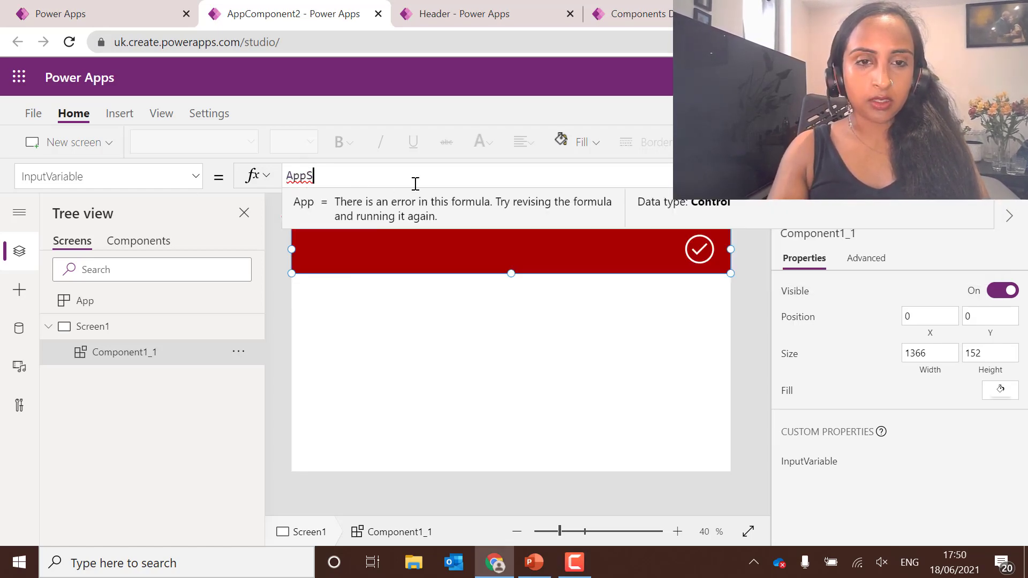
{"action": "type", "text": "cre"}
{"action": "key", "text": "BackSpace"}
{"action": "key", "text": "BackSpace"}
{"action": "key", "text": "BackSpace"}
{"action": "key", "text": "BackSpace"}
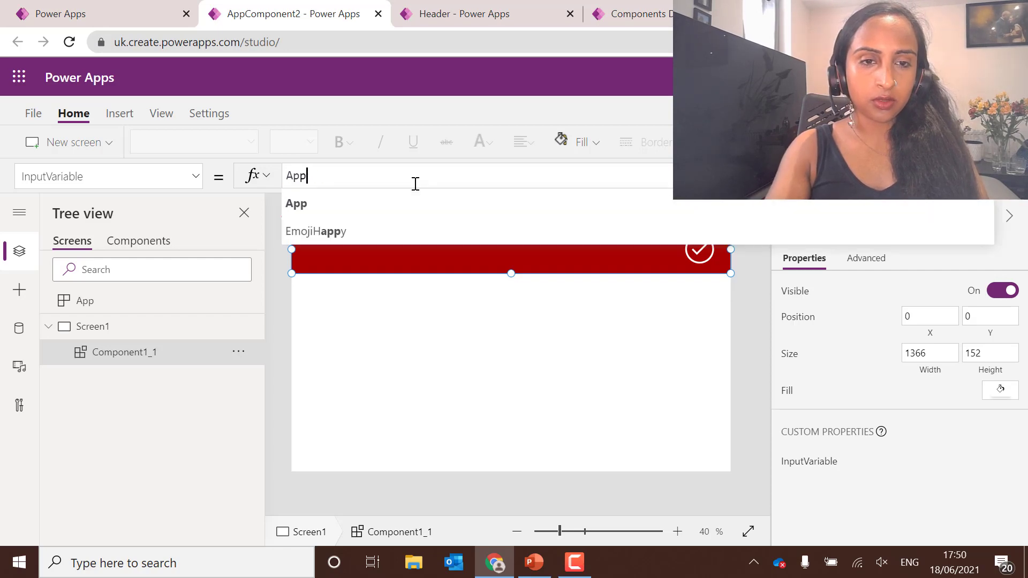
{"action": "type", "text": ".Curre"}
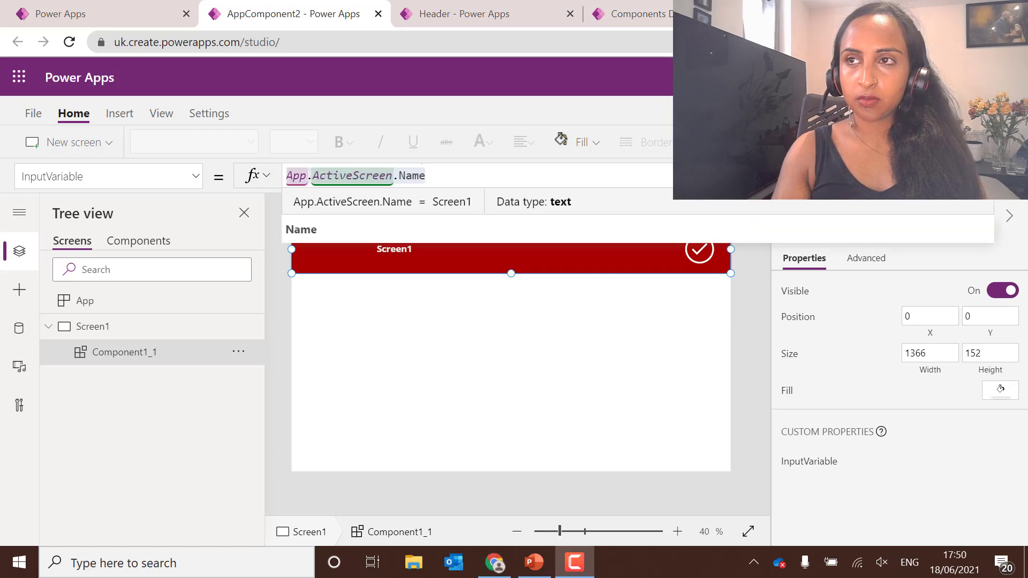
{"action": "left_click", "coordinate": [431, 345]}
{"action": "left_click", "coordinate": [411, 272]}
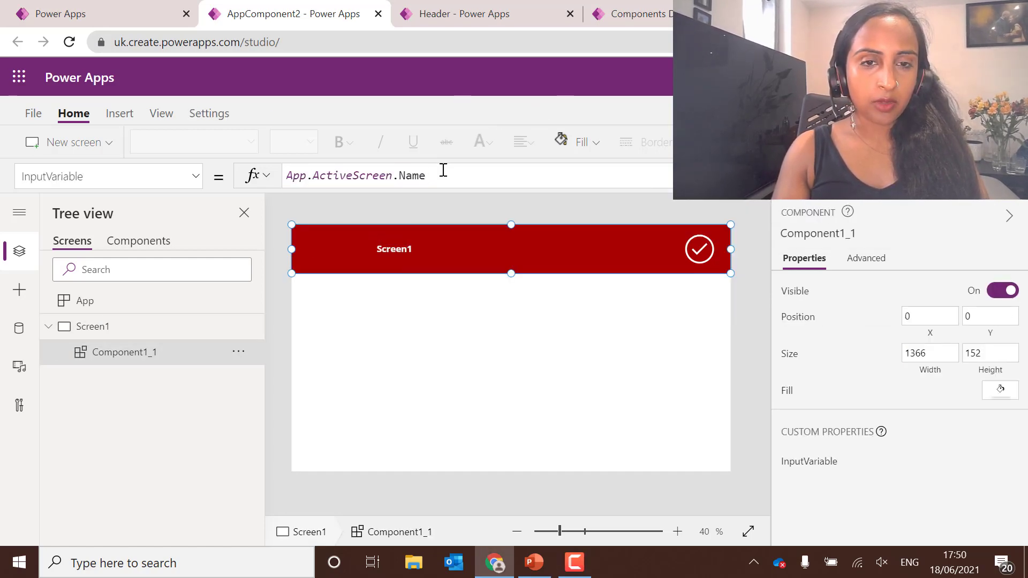
- Rename Screen1 as Intro Screen
{"action": "left_click", "coordinate": [448, 328]}
{"action": "double_click", "coordinate": [105, 325]}
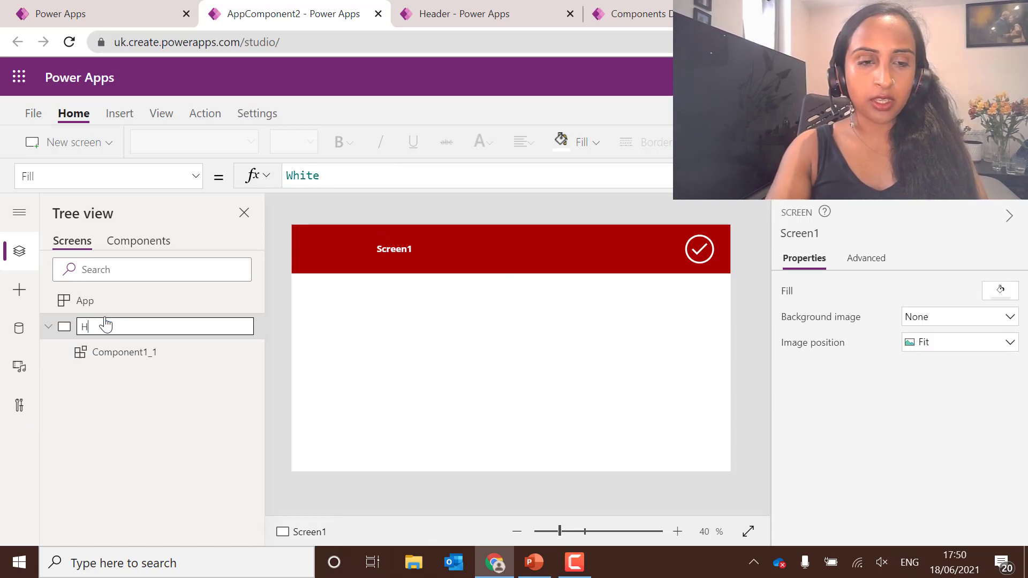
{"action": "type", "text": "IntroScreen"}
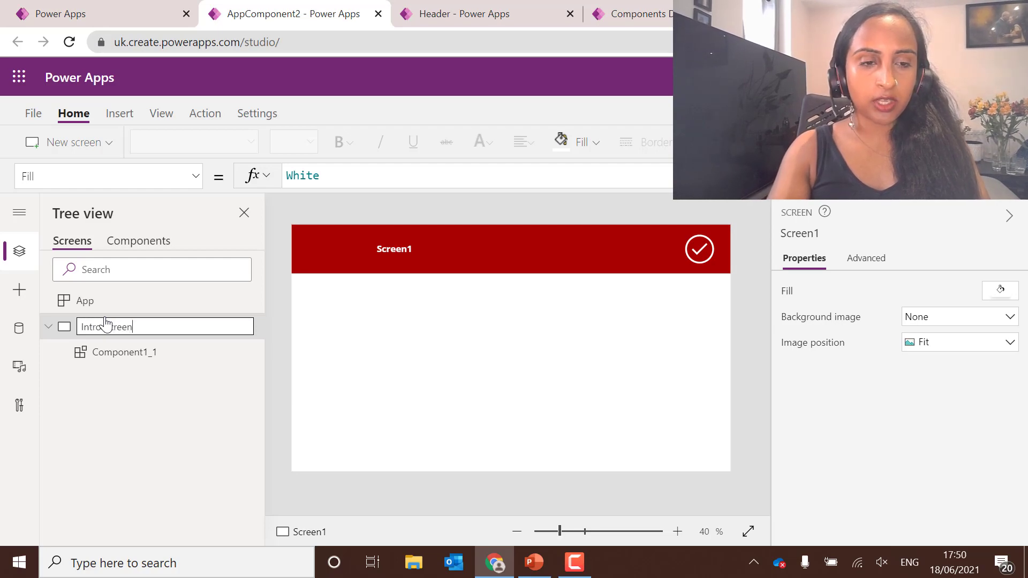
{"action": "key", "text": "Return"}
- Check the header component's displayed title and its InputVariable formula on Intro Screen
{"action": "left_click", "coordinate": [410, 248]}
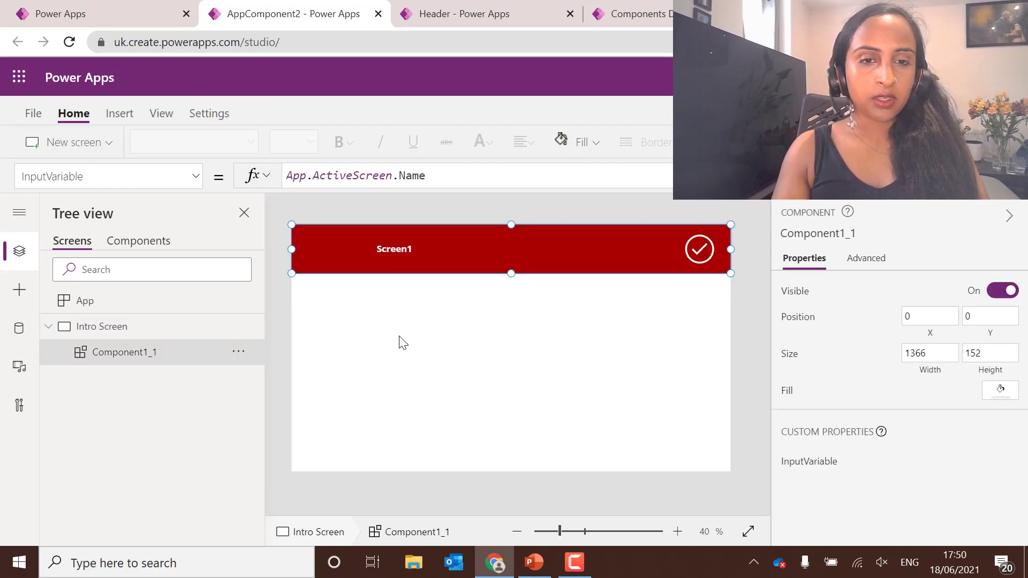
{"action": "left_click", "coordinate": [418, 231]}
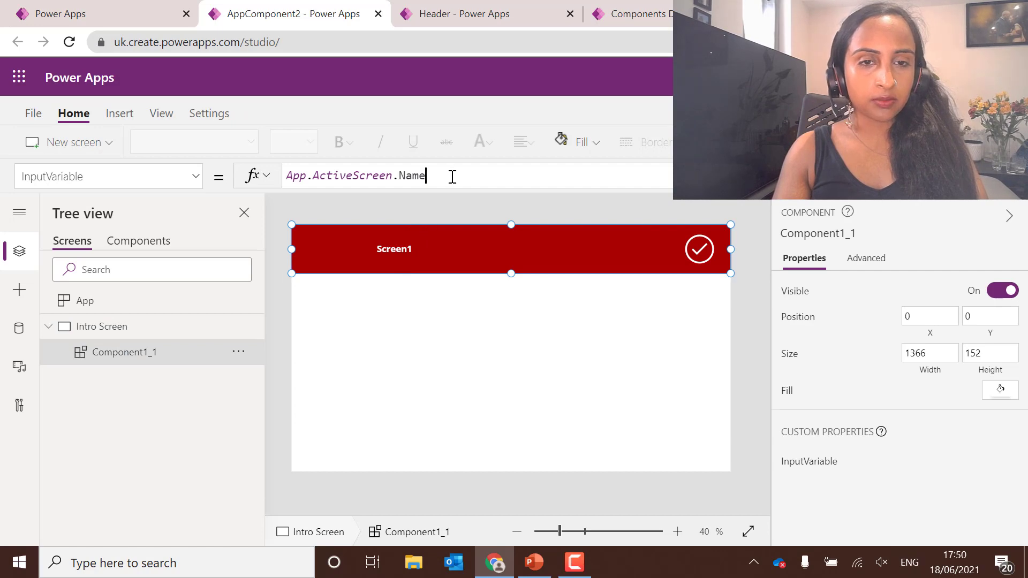
{"action": "left_click", "coordinate": [442, 356]}
{"action": "left_click", "coordinate": [386, 252]}
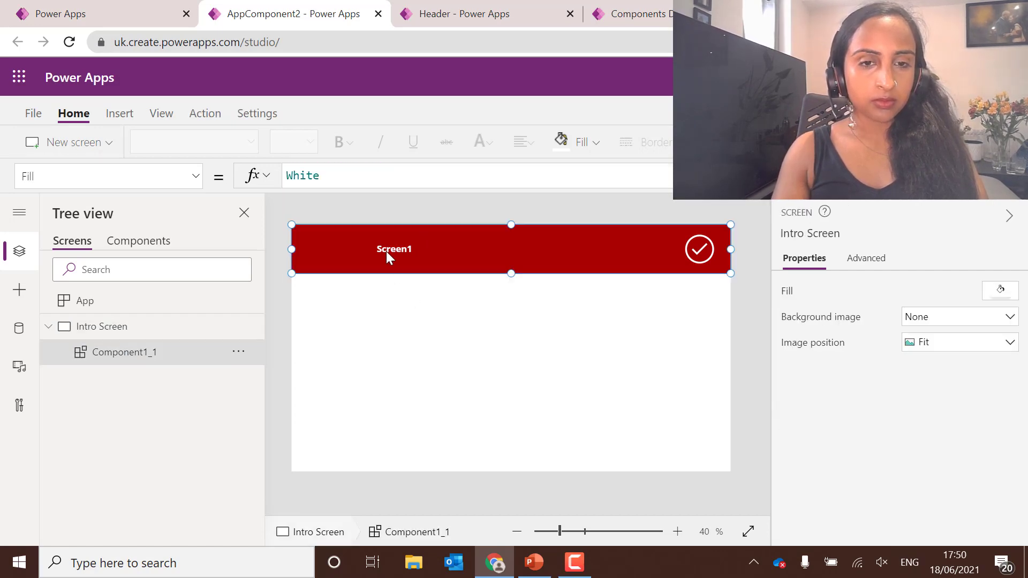
{"action": "left_click", "coordinate": [508, 180]}
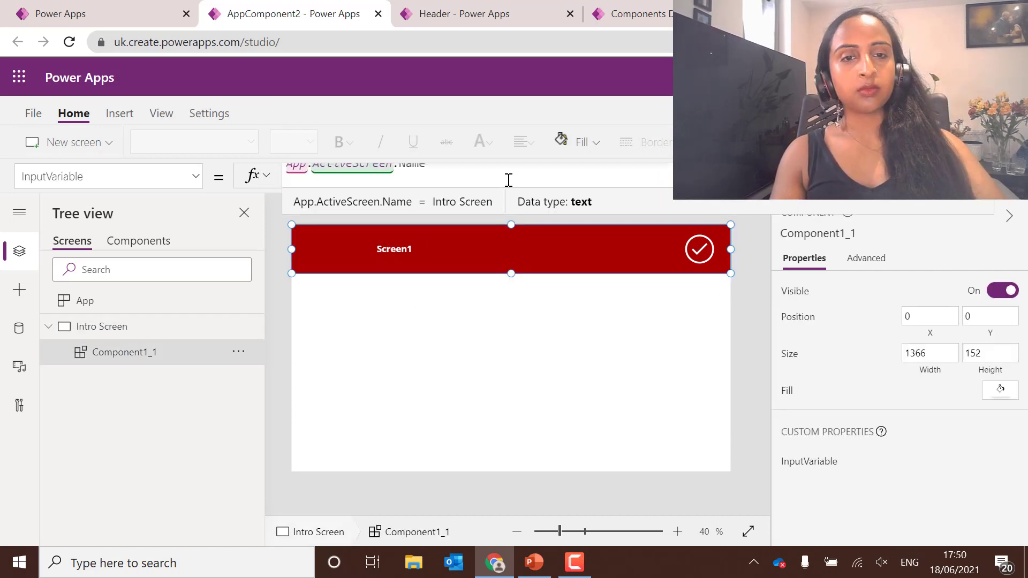
{"action": "left_click", "coordinate": [373, 404]}
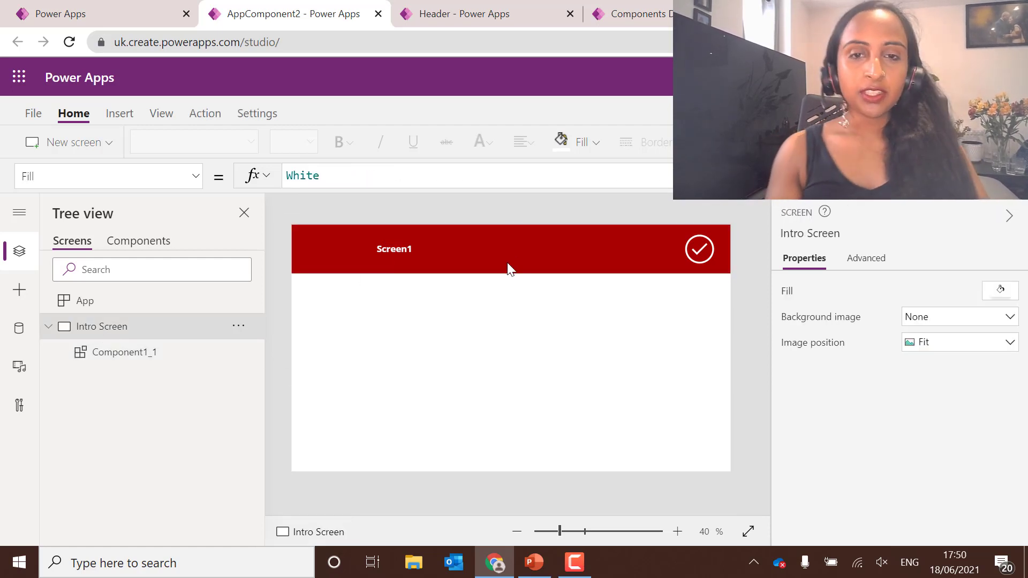
- Switch to the Header component library and return to its component editor
{"action": "left_click", "coordinate": [471, 13]}
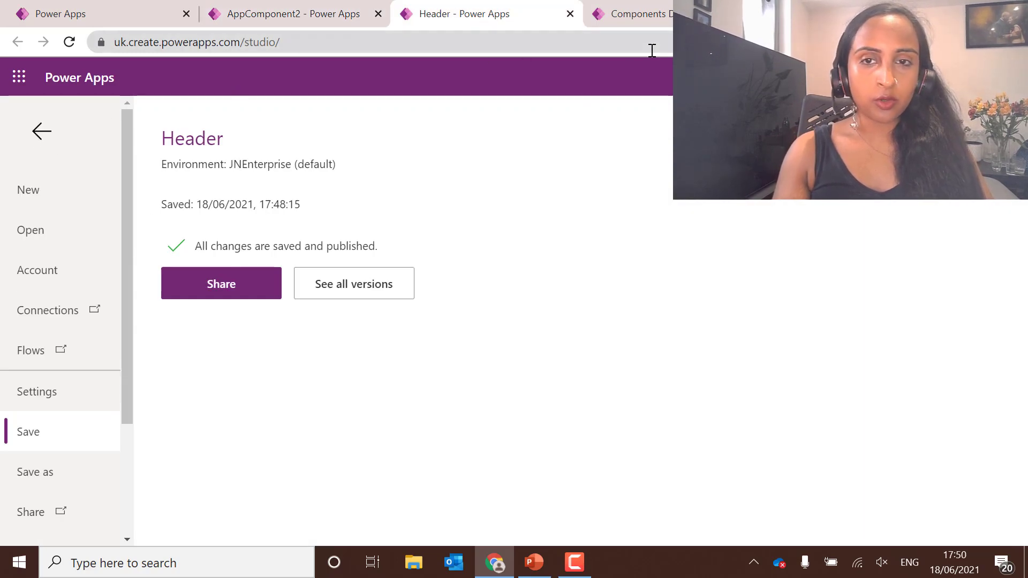
{"action": "left_click", "coordinate": [59, 137]}
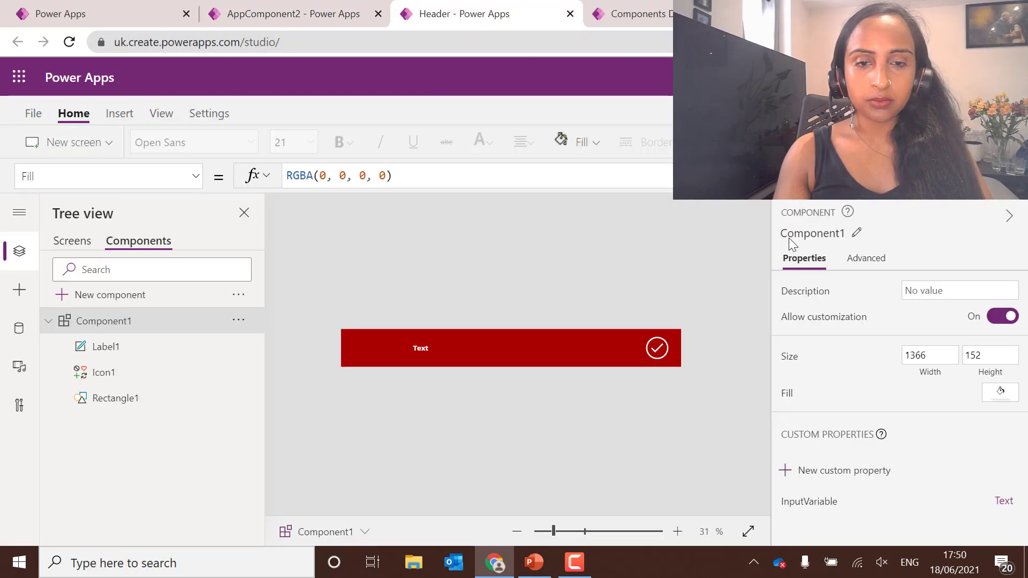
{"action": "left_click", "coordinate": [632, 14]}
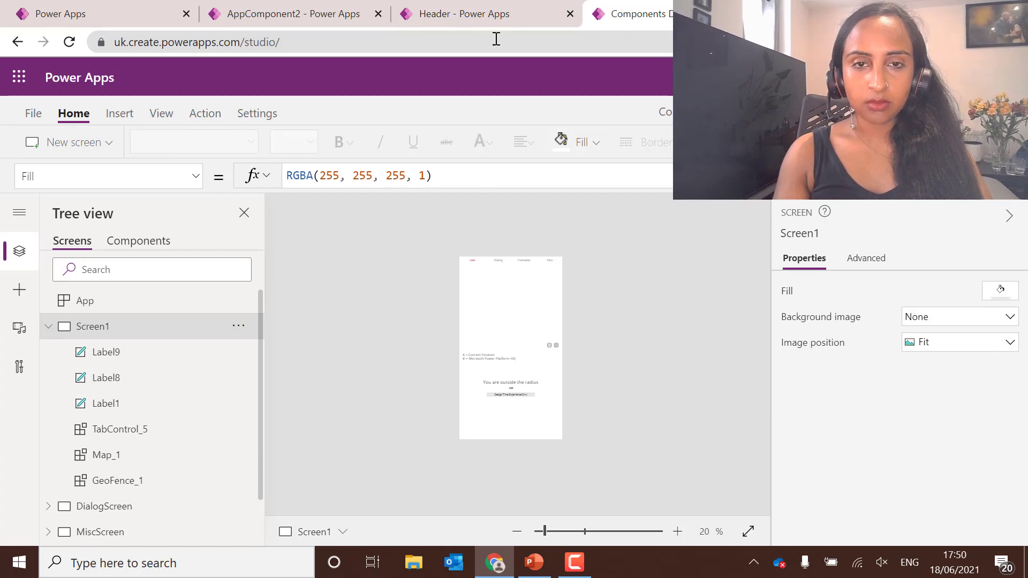
{"action": "left_click", "coordinate": [484, 15]}
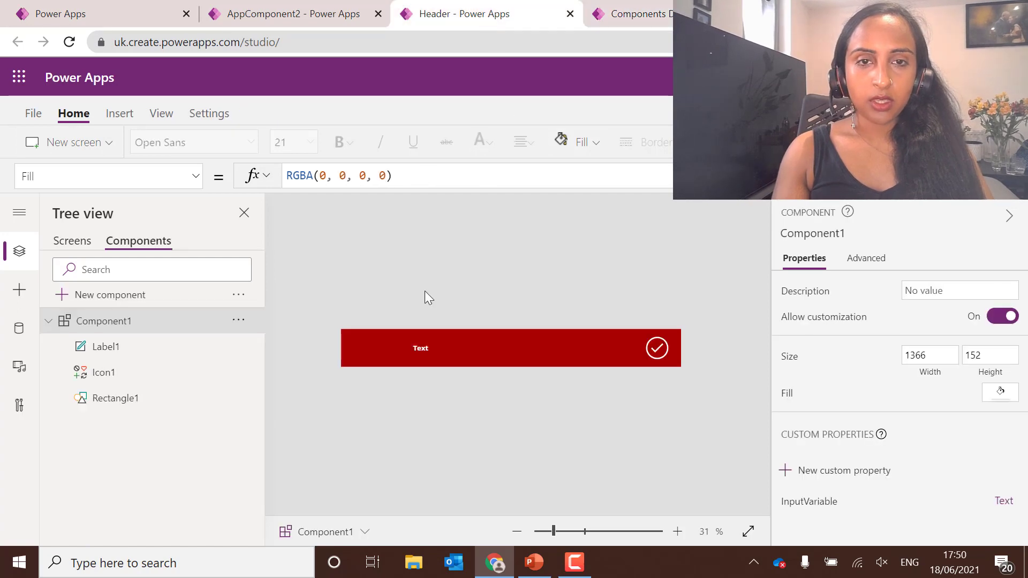
- Create a new component in the Header library, name it Date and zoom in on its canvas
{"action": "left_click", "coordinate": [66, 295]}
{"action": "double_click", "coordinate": [115, 432]}
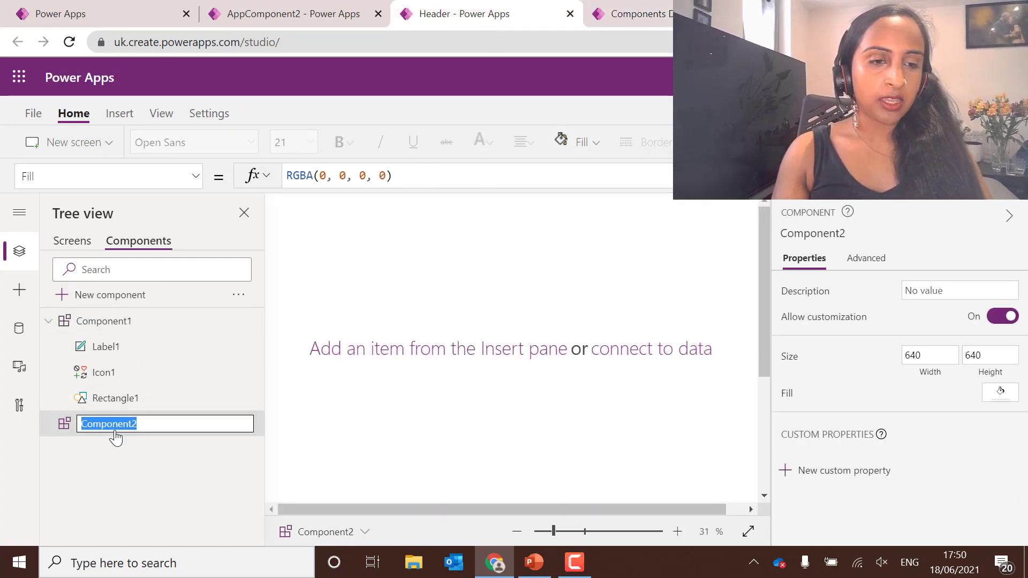
{"action": "type", "text": "Num"}
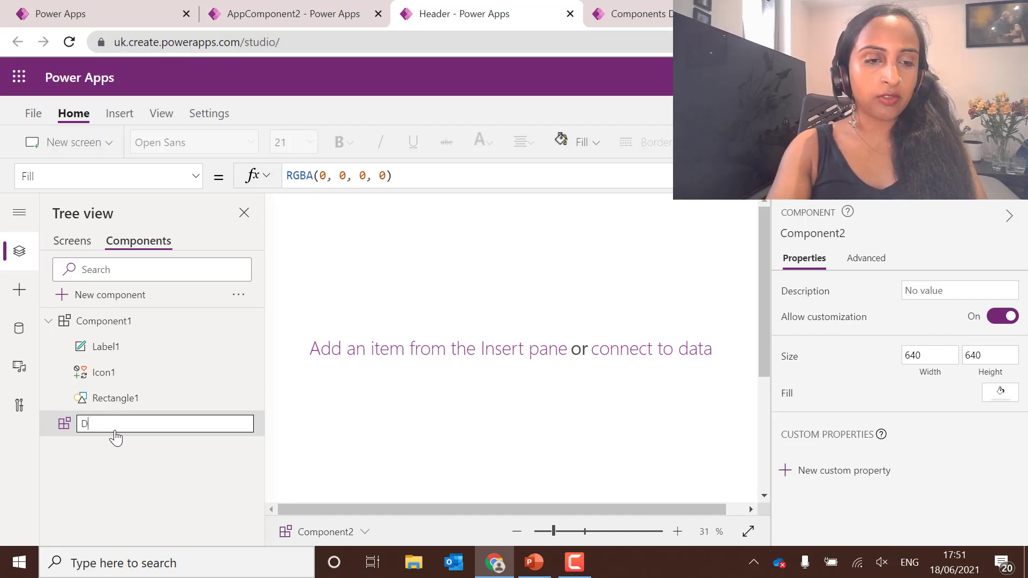
{"action": "left_click", "coordinate": [568, 532]}
- Insert a date picker into the Date component
{"action": "left_click", "coordinate": [121, 115]}
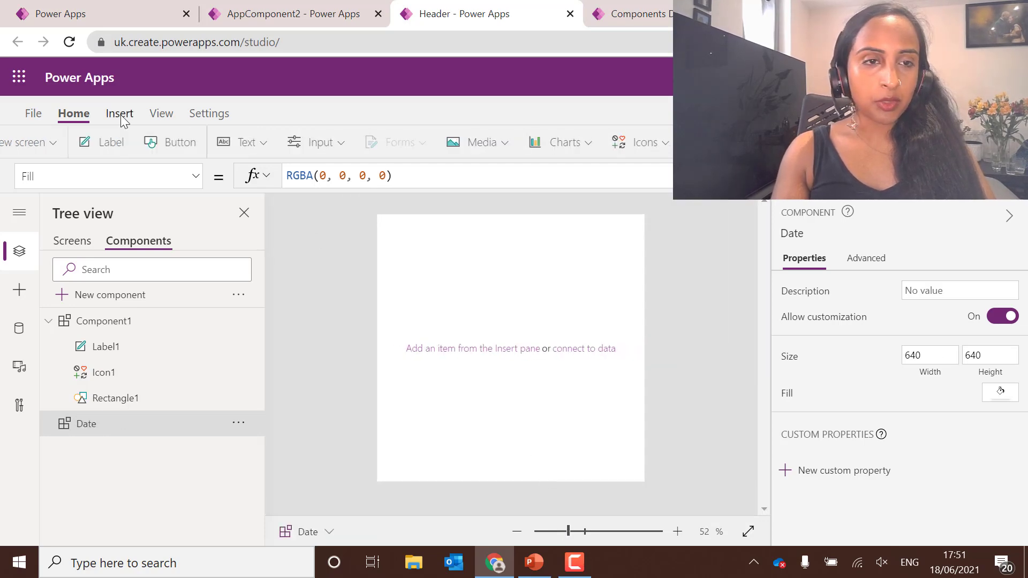
{"action": "left_click", "coordinate": [298, 144]}
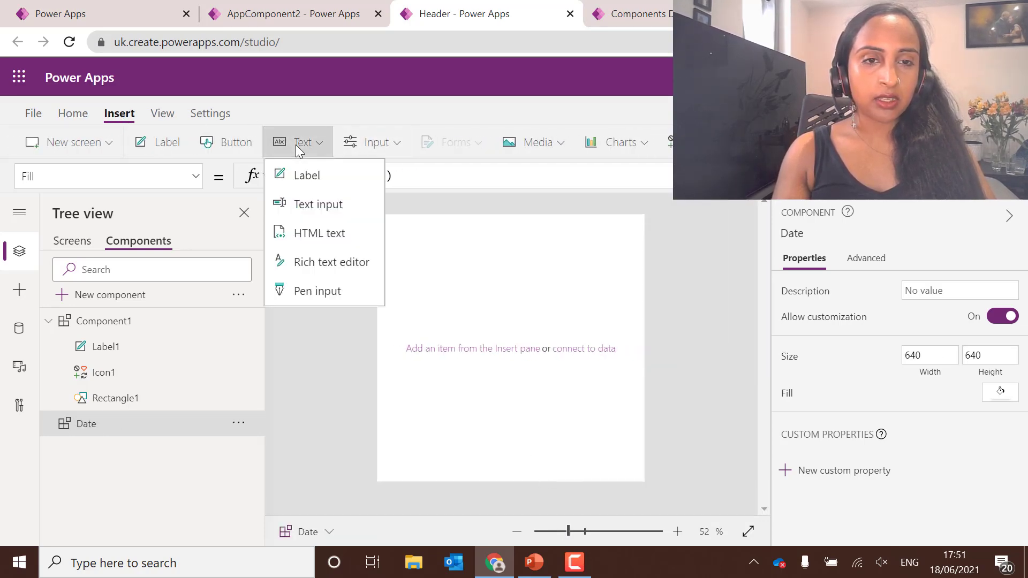
{"action": "left_click", "coordinate": [370, 142]}
{"action": "scroll", "coordinate": [419, 310], "scroll_direction": "down", "scroll_amount": 3}
{"action": "scroll", "coordinate": [421, 310], "scroll_direction": "up", "scroll_amount": 2}
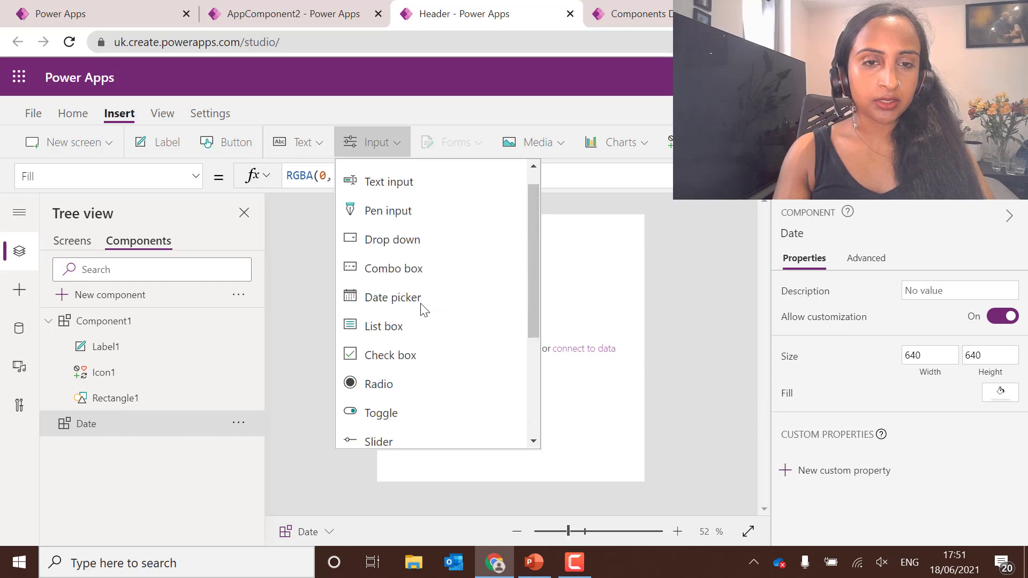
{"action": "scroll", "coordinate": [423, 310], "scroll_direction": "up", "scroll_amount": 1}
{"action": "left_click", "coordinate": [395, 300]}
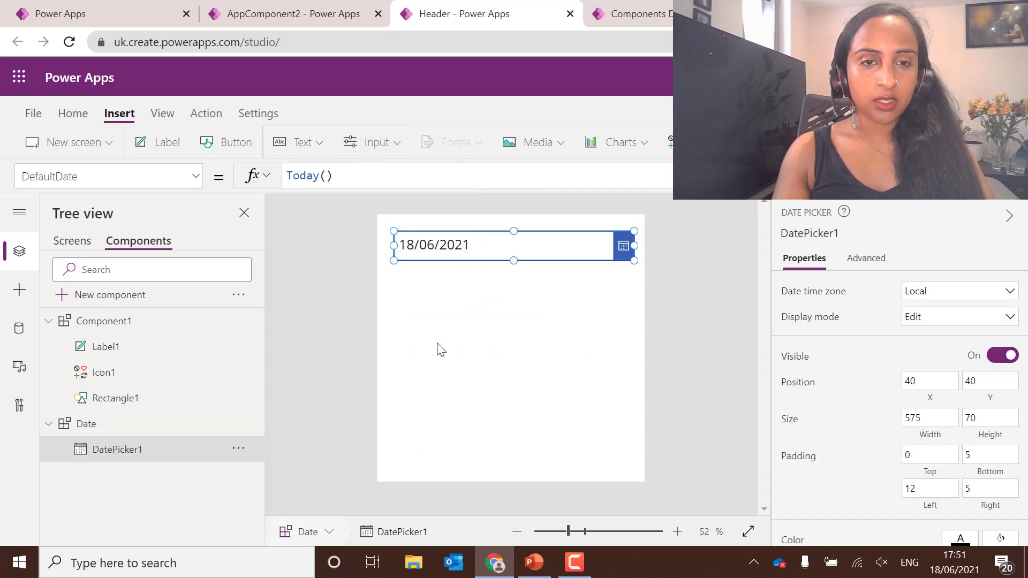
- Add a button below the date picker at about X 162, Y 159 and set its text to Calculate
{"action": "left_click", "coordinate": [440, 349]}
{"action": "left_click", "coordinate": [228, 142]}
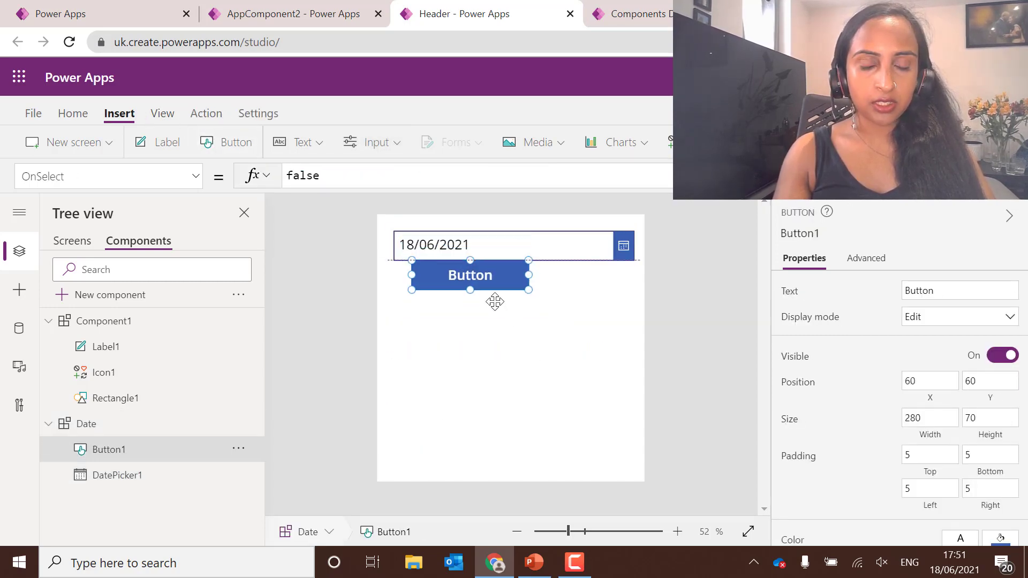
{"action": "left_click_drag", "start_coordinate": [485, 279], "coordinate": [519, 299]}
{"action": "type", "text": "Calc"}
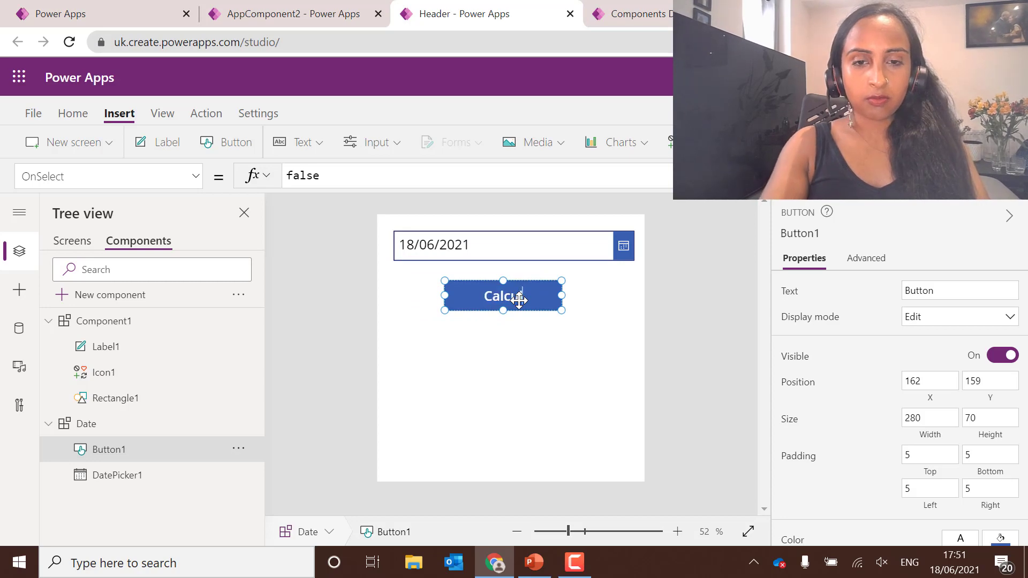
{"action": "type", "text": "ulate"}
- Duplicate the date picker and place the copy just below the button, aligned with the original
{"action": "left_click", "coordinate": [467, 234]}
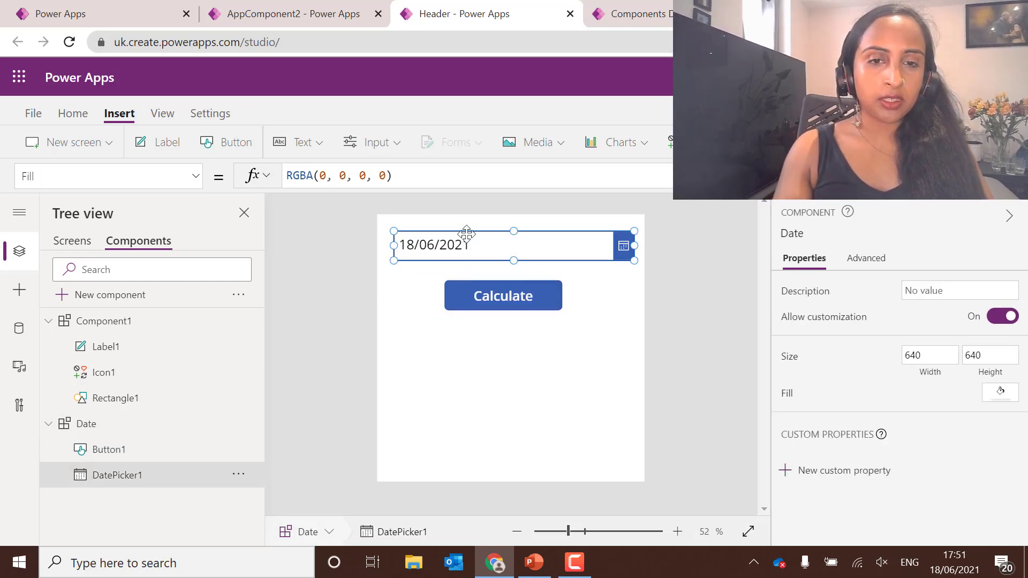
{"action": "key", "text": "ctrl+c"}
{"action": "key", "text": "ctrl+v"}
{"action": "left_click_drag", "start_coordinate": [466, 247], "coordinate": [461, 355]}
{"action": "left_click", "coordinate": [518, 434]}
{"action": "left_click", "coordinate": [528, 245]}
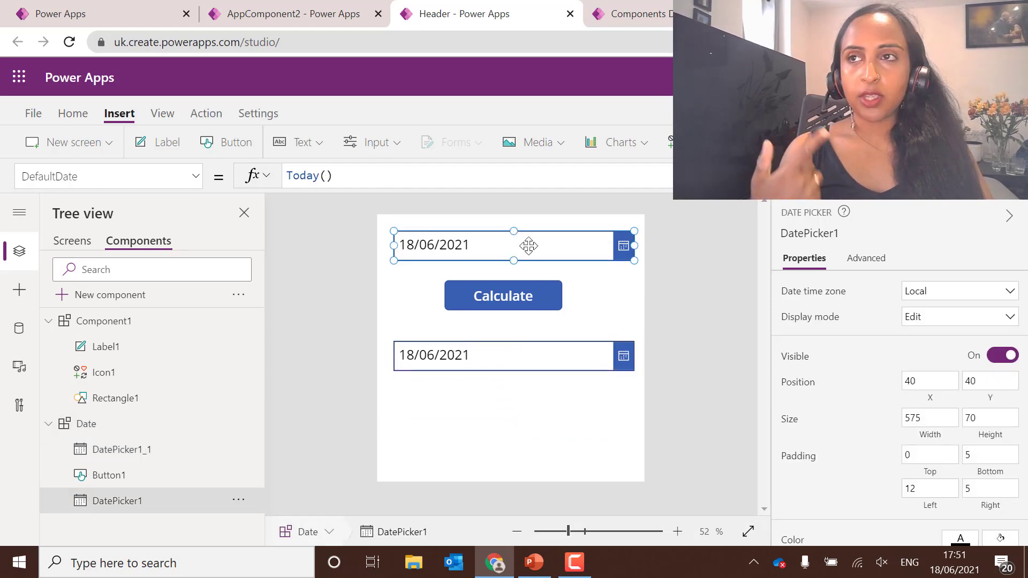
{"action": "left_click_drag", "start_coordinate": [533, 369], "coordinate": [532, 357]}
- Change the button's text to "Calculate 2 weeks from the date" and widen it to match the date pickers
{"action": "left_click", "coordinate": [522, 300]}
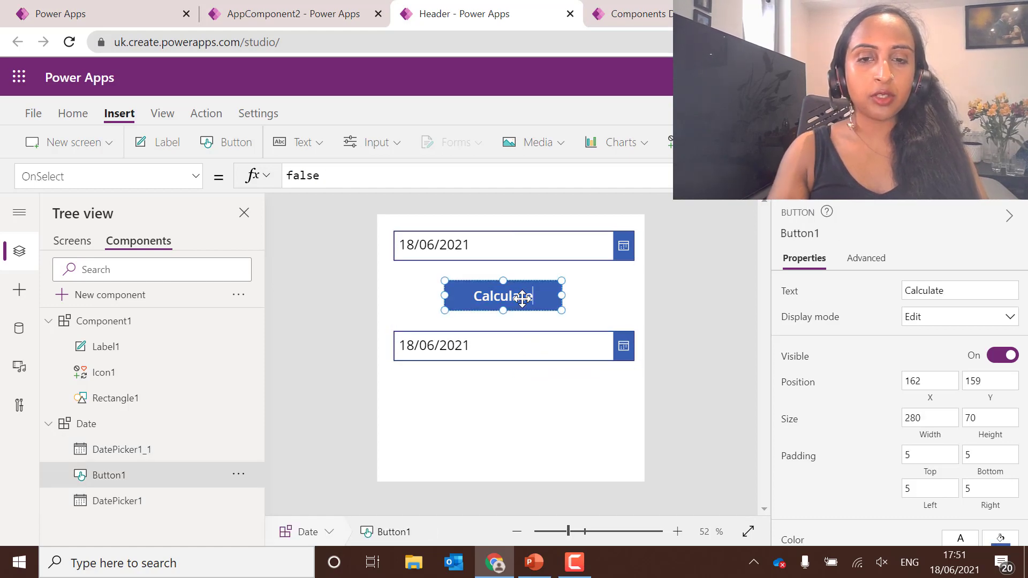
{"action": "type", "text": "2 weeks from the date"}
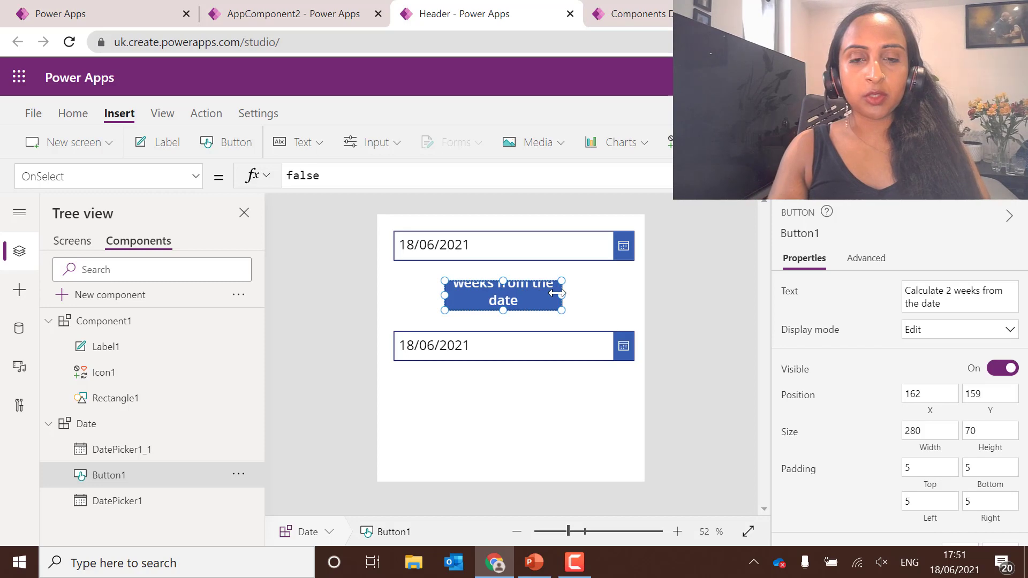
{"action": "left_click_drag", "start_coordinate": [557, 294], "coordinate": [632, 297]}
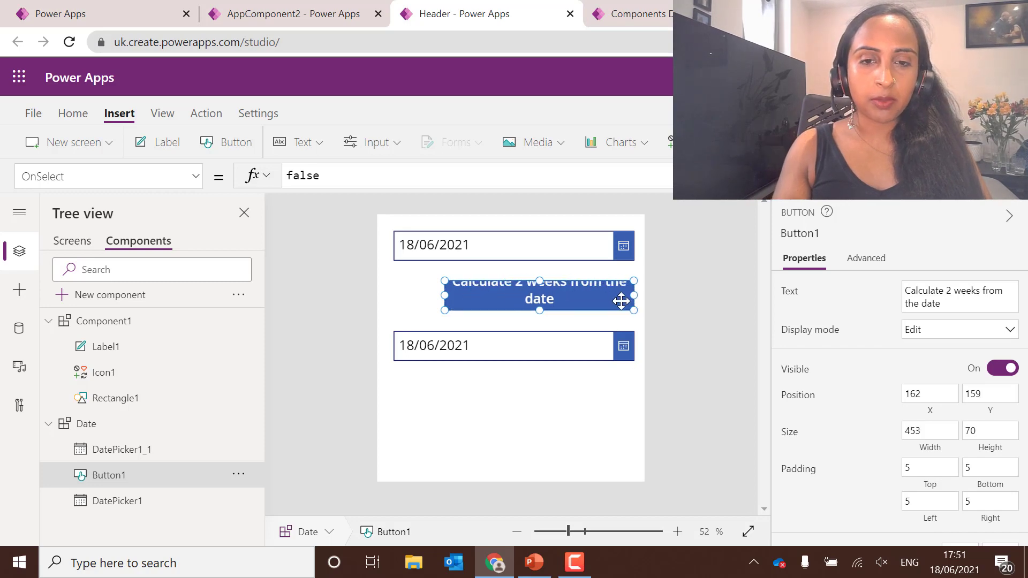
{"action": "left_click_drag", "start_coordinate": [446, 295], "coordinate": [393, 295]}
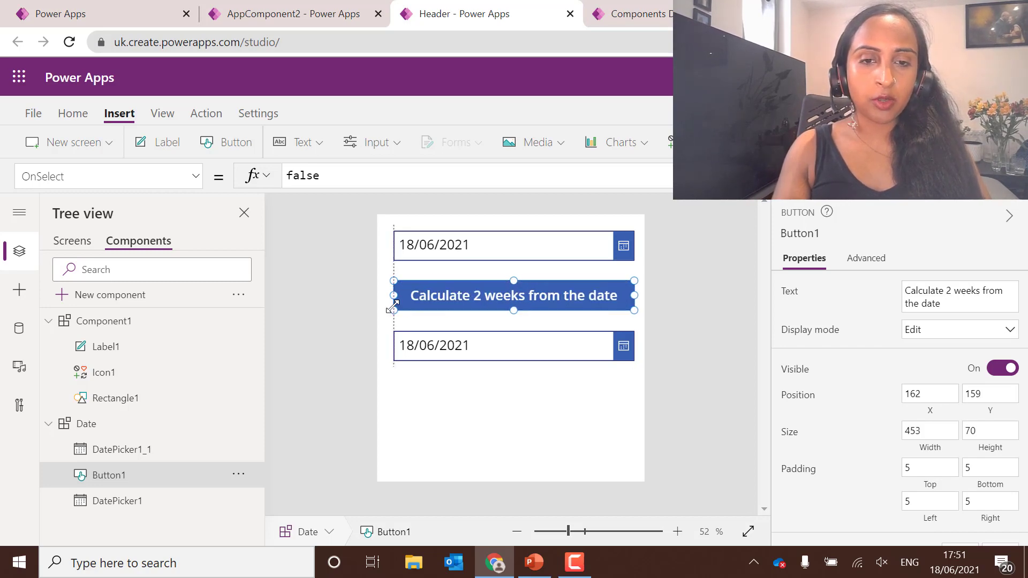
{"action": "left_click", "coordinate": [662, 329]}
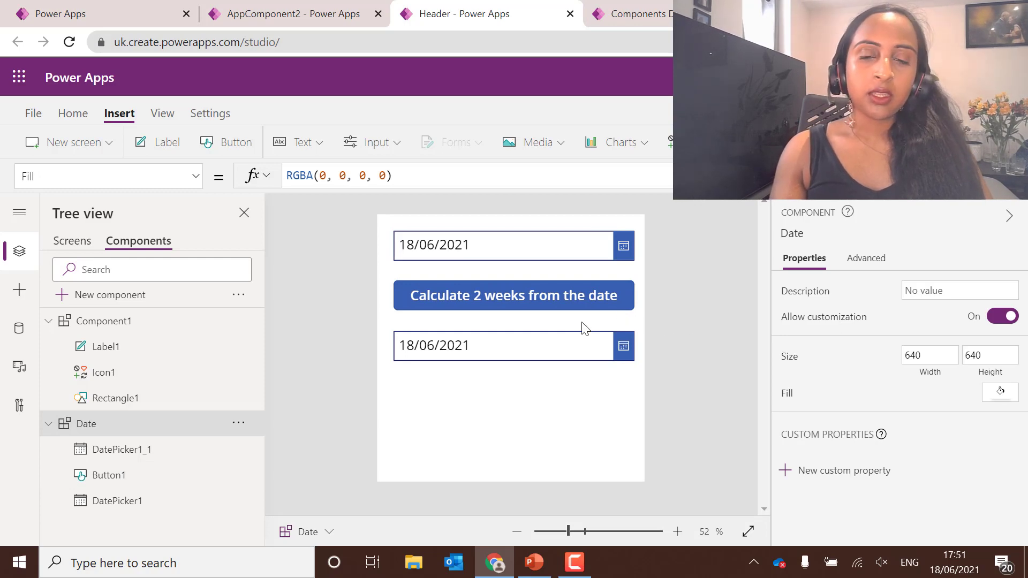
- Create a custom input property named InputDate with the Date and time data type on the Date component
{"action": "left_click", "coordinate": [507, 246]}
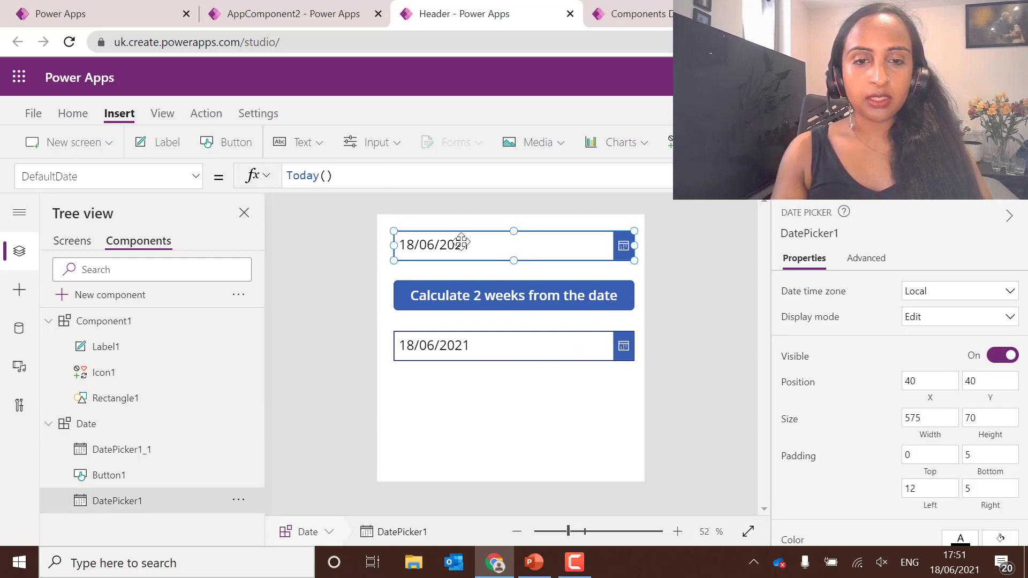
{"action": "left_click_drag", "start_coordinate": [343, 175], "coordinate": [179, 166]}
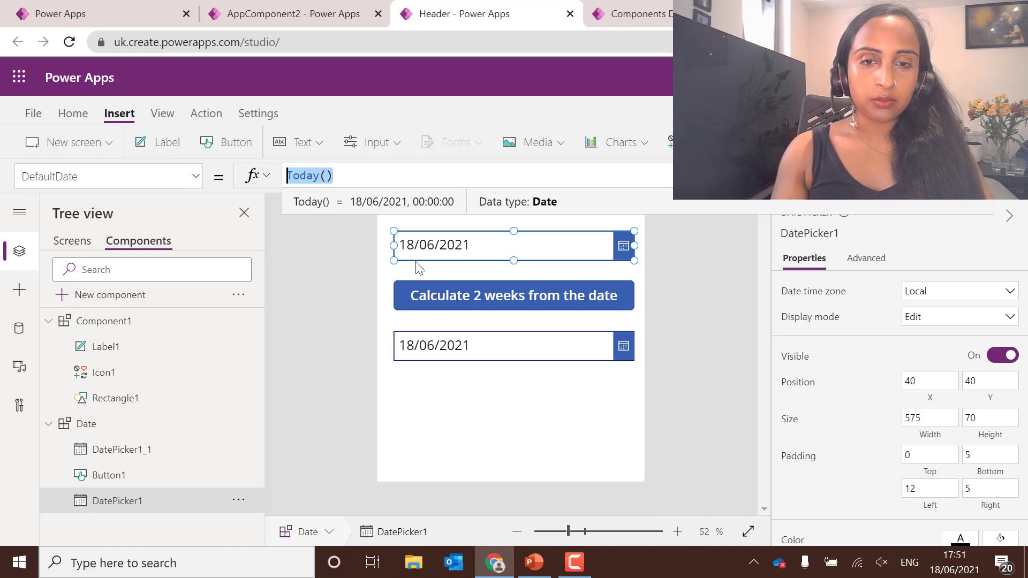
{"action": "left_click", "coordinate": [732, 307]}
{"action": "left_click", "coordinate": [876, 489]}
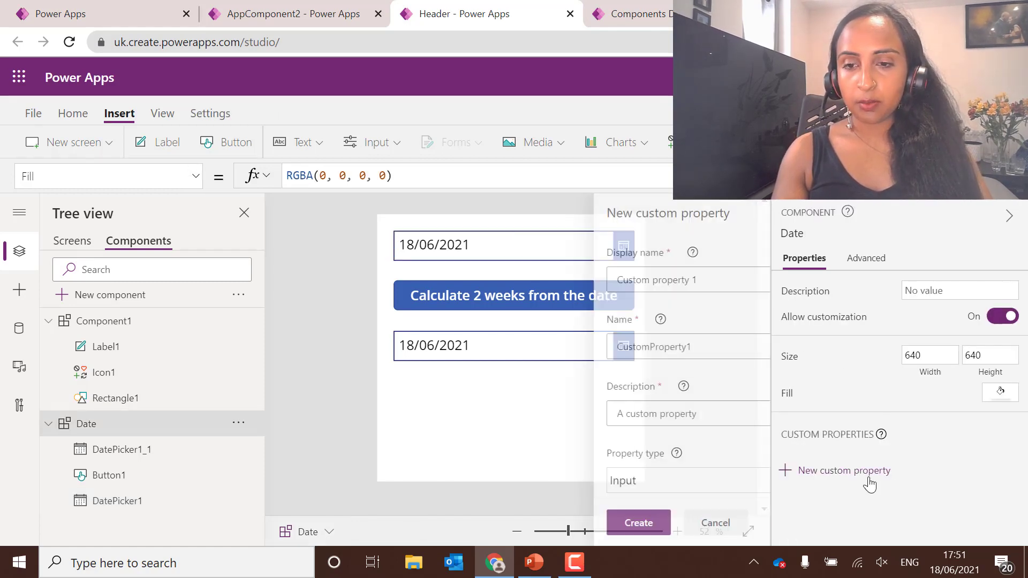
{"action": "left_click_drag", "start_coordinate": [605, 279], "coordinate": [448, 269]}
{"action": "type", "text": "Input"}
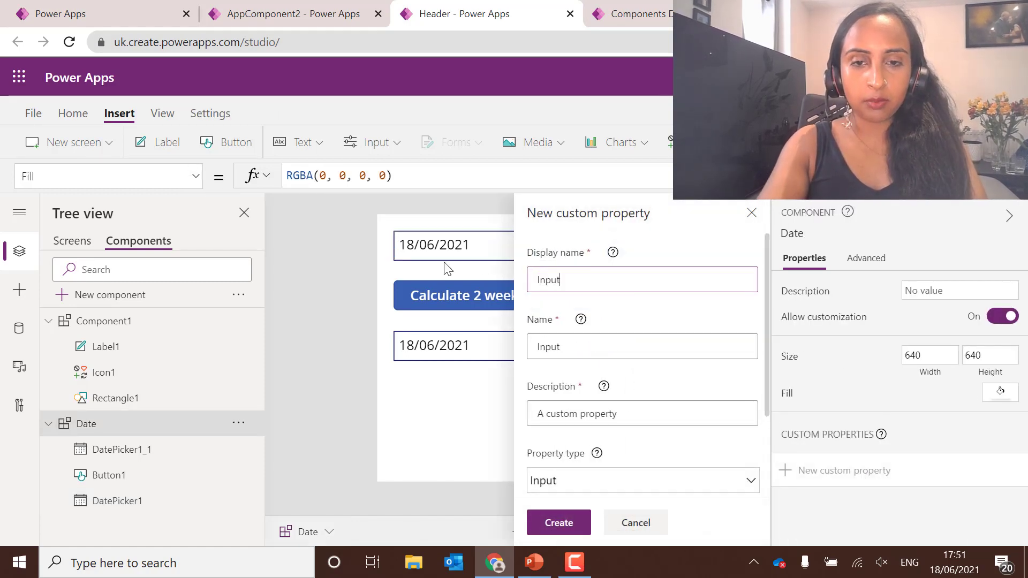
{"action": "type", "text": "Date"}
{"action": "scroll", "coordinate": [578, 407], "scroll_direction": "down", "scroll_amount": 2}
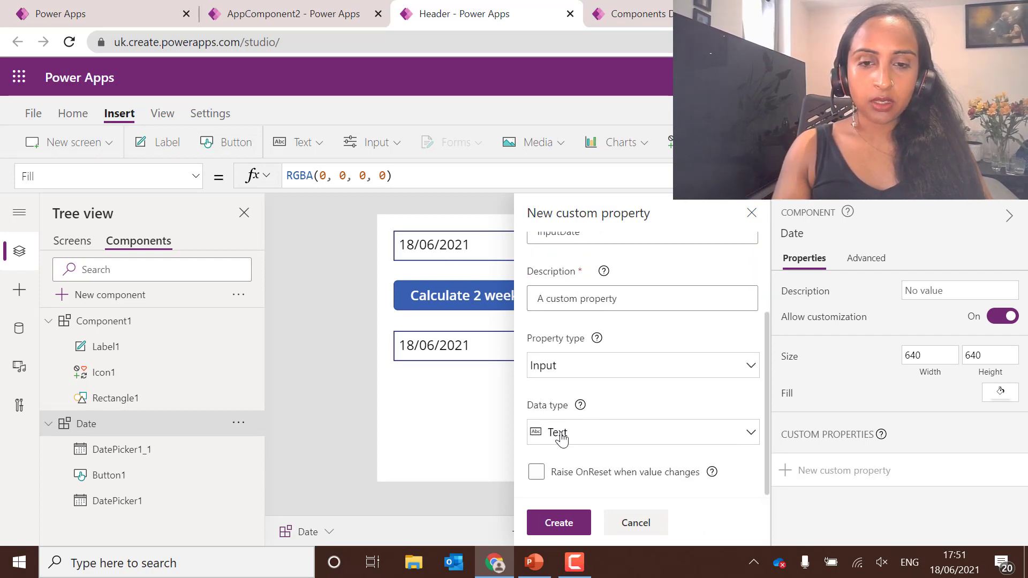
{"action": "left_click", "coordinate": [560, 438]}
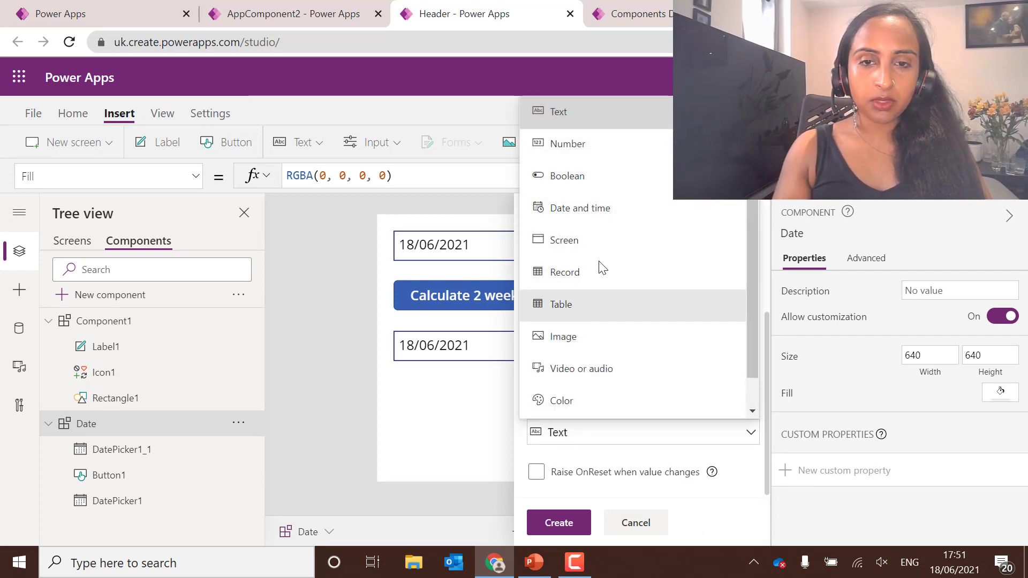
{"action": "left_click", "coordinate": [610, 208]}
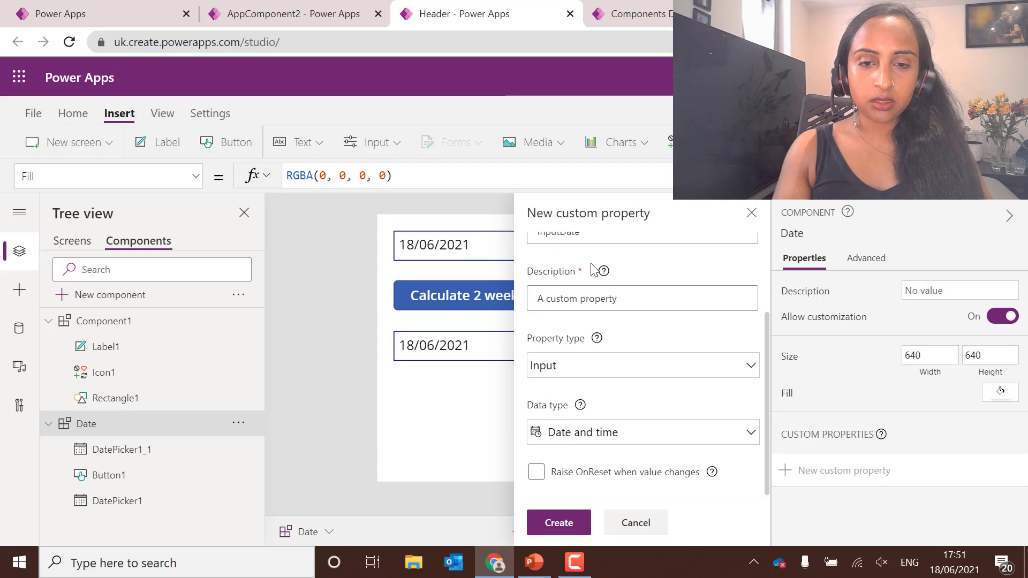
{"action": "left_click", "coordinate": [565, 522]}
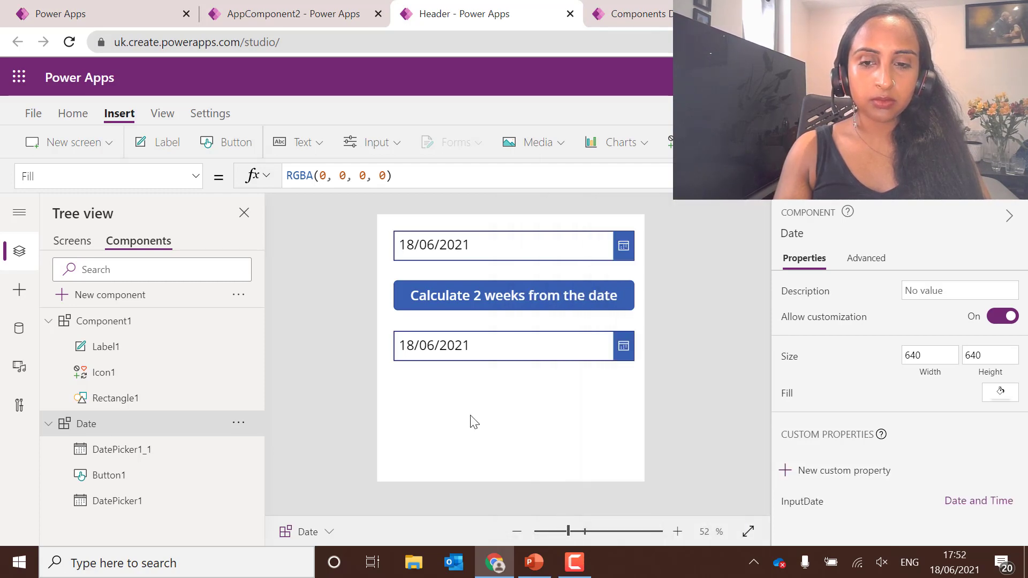
- Set the calculate button's OnSelect formula to Set(OutputDateVar,DatePicker1.SelectedDate+14)
{"action": "left_click", "coordinate": [514, 311]}
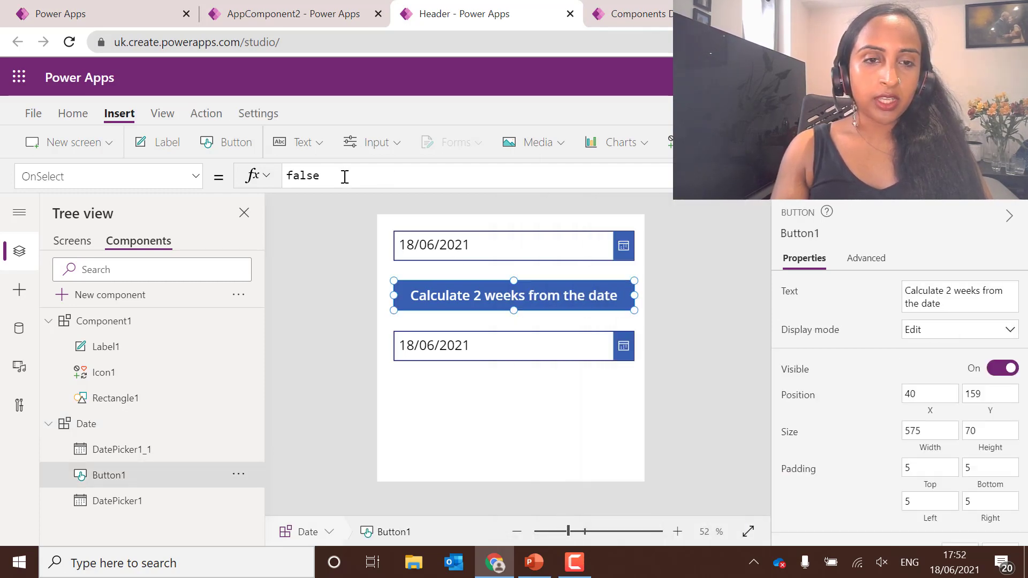
{"action": "left_click_drag", "start_coordinate": [344, 177], "coordinate": [195, 167]}
{"action": "type", "text": "Set(C"}
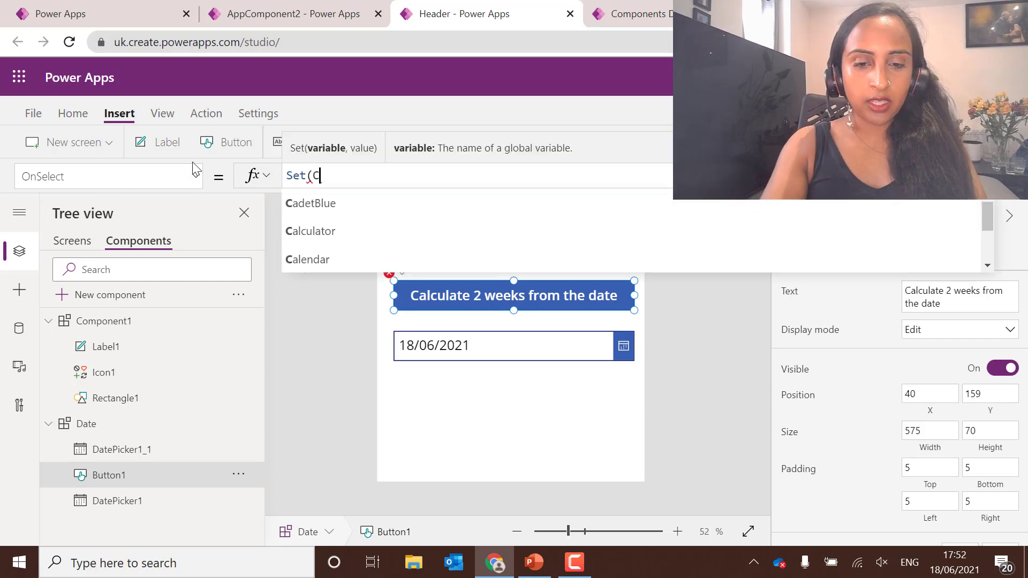
{"action": "key", "text": "BackSpace"}
{"action": "type", "text": "Outpit"}
{"action": "key", "text": "BackSpace"}
{"action": "key", "text": "BackSpace"}
{"action": "key", "text": "BackSpace"}
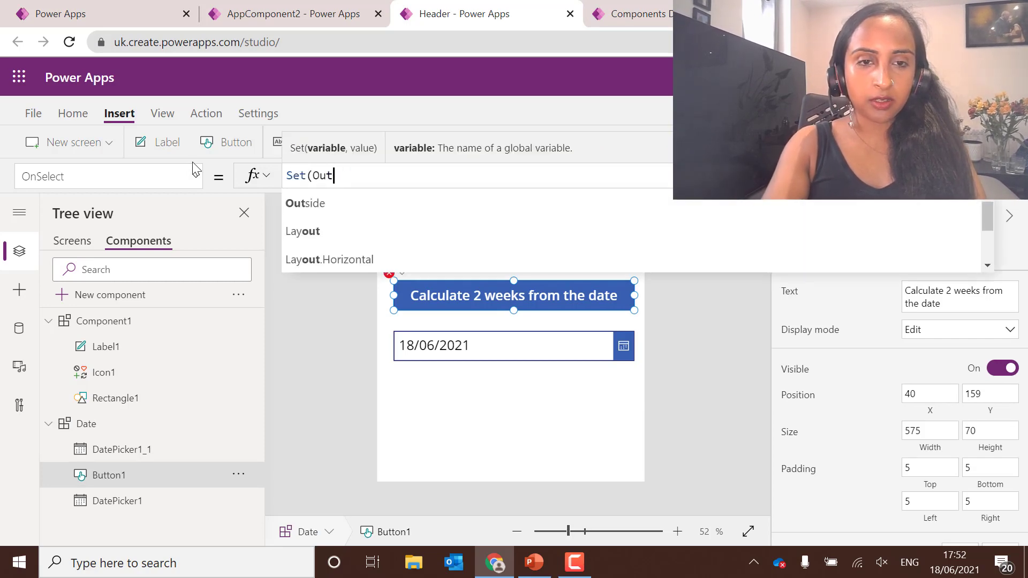
{"action": "type", "text": "putDat"}
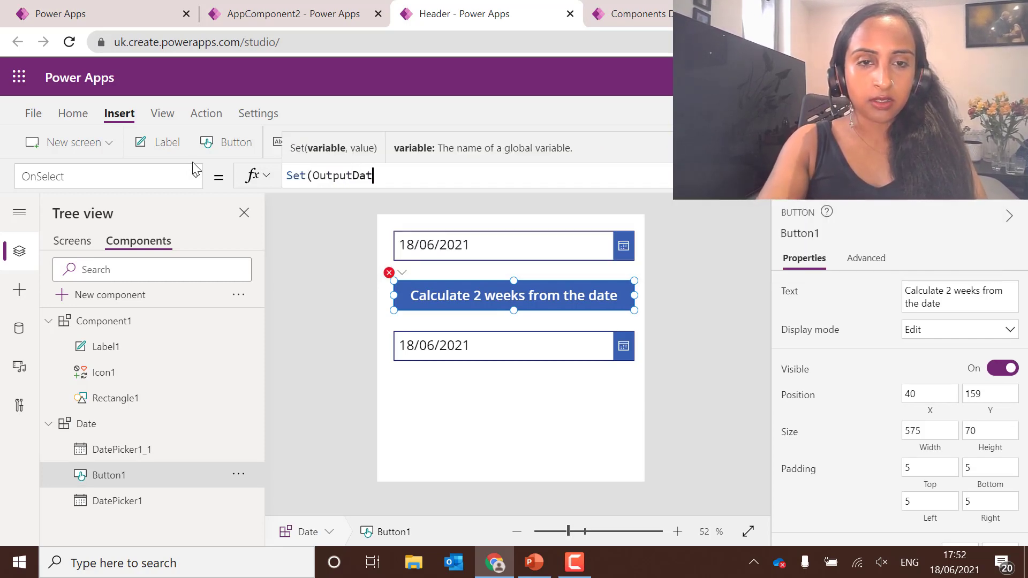
{"action": "type", "text": "eVar"}
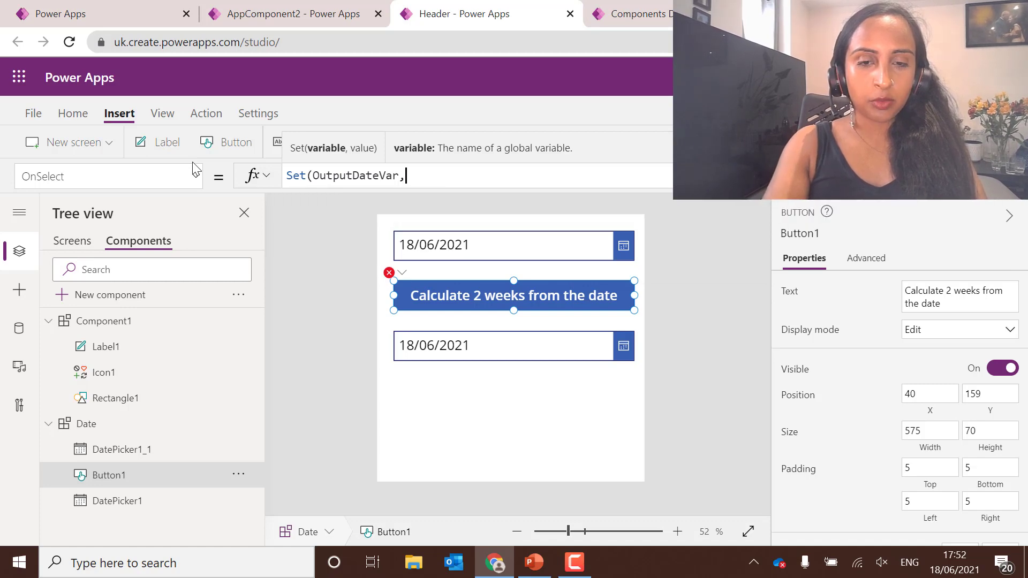
{"action": "type", "text": ",DatePick"}
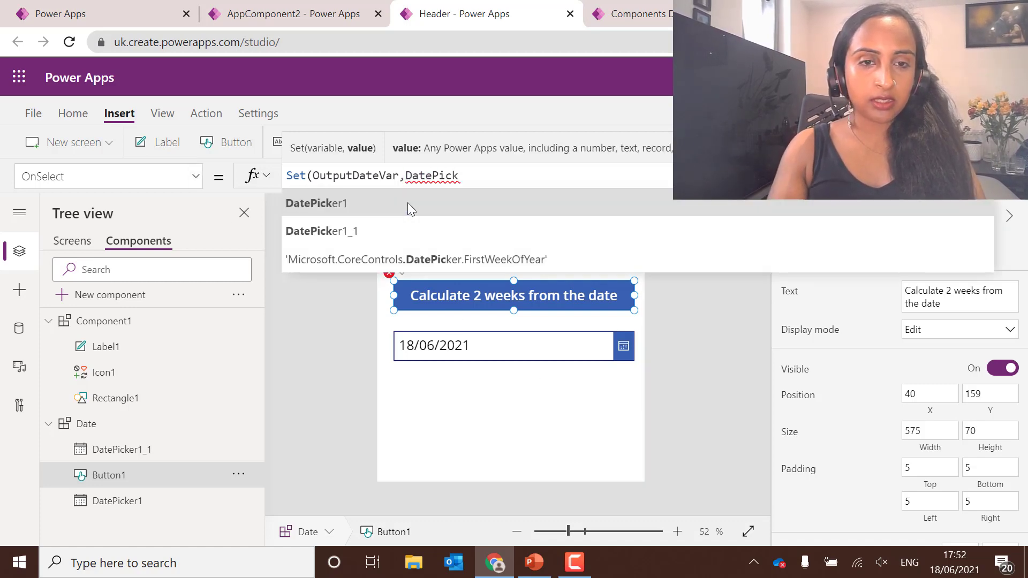
{"action": "left_click", "coordinate": [407, 203]}
{"action": "type", "text": "SelectedDate+1"}
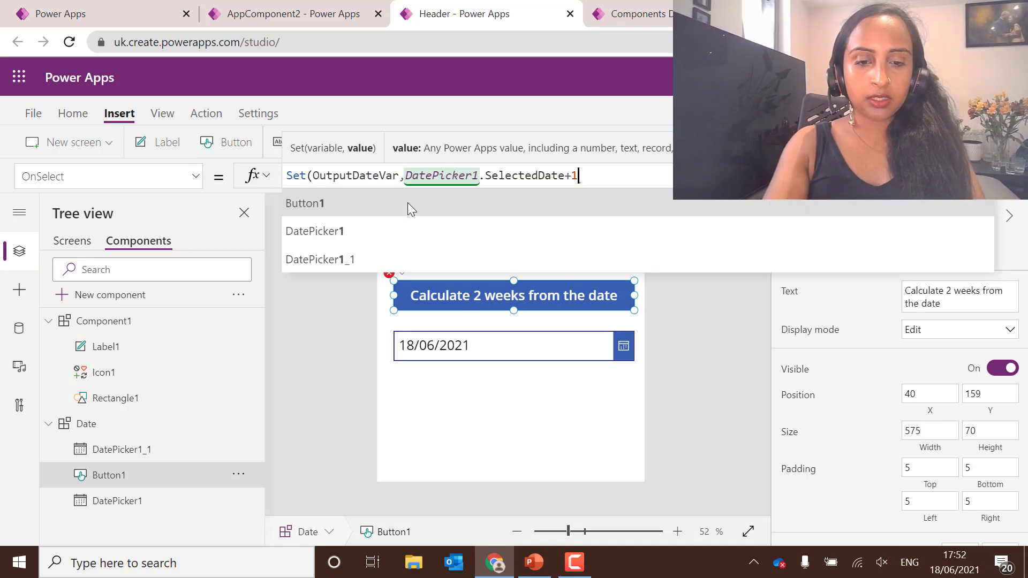
{"action": "type", "text": "4("}
{"action": "key", "text": "BackSpace"}
{"action": "type", "text": ")"}
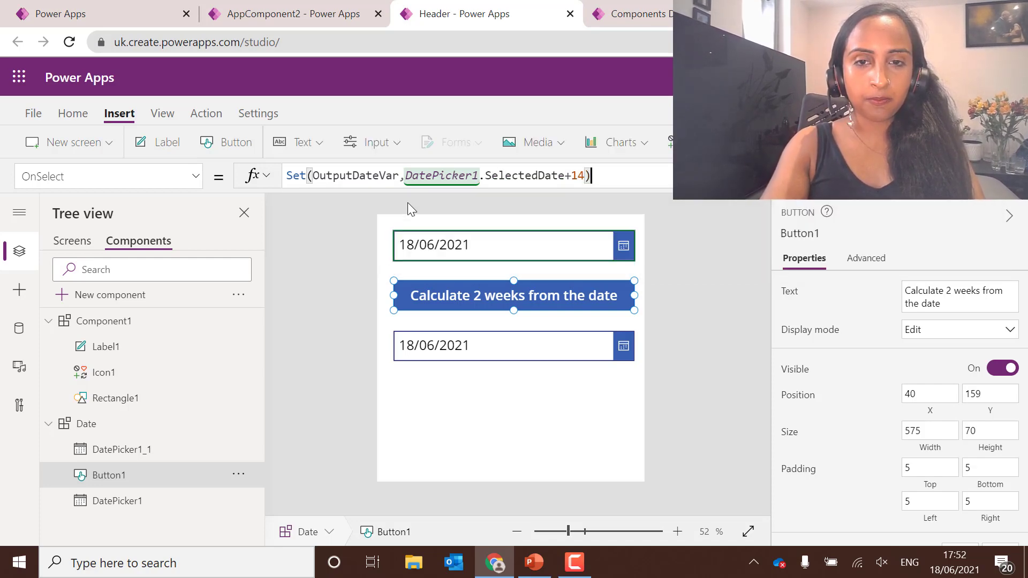
- Set the lower date picker's DefaultDate to the OutputDateVar variable used in the button's formula
{"action": "left_click", "coordinate": [367, 177]}
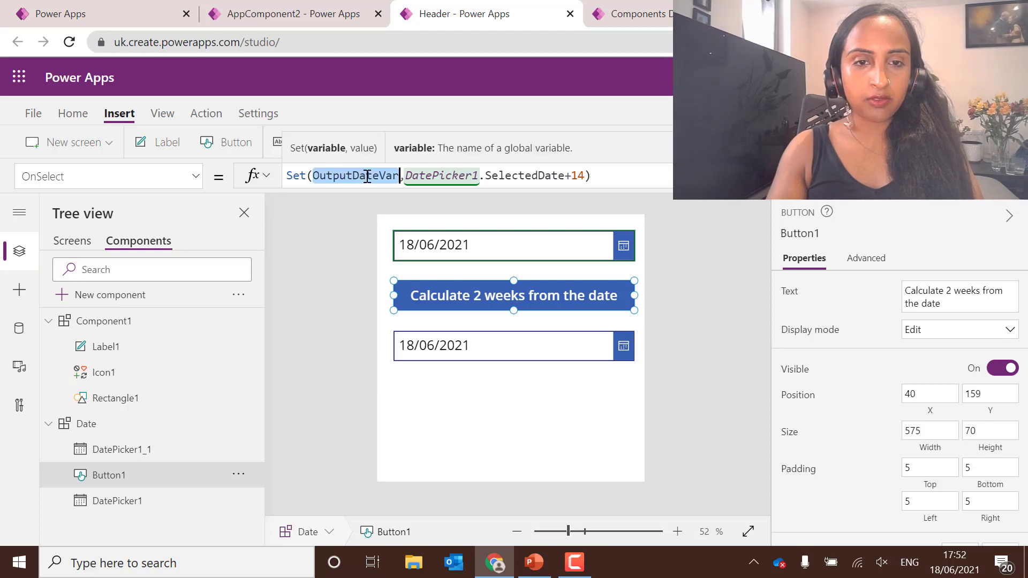
{"action": "left_click", "coordinate": [558, 378]}
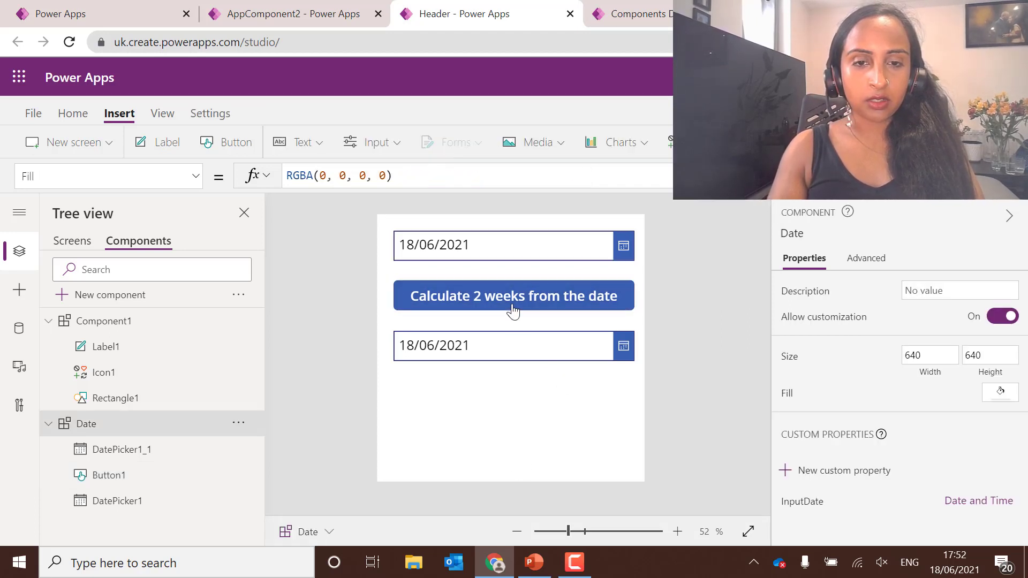
{"action": "left_click", "coordinate": [522, 360]}
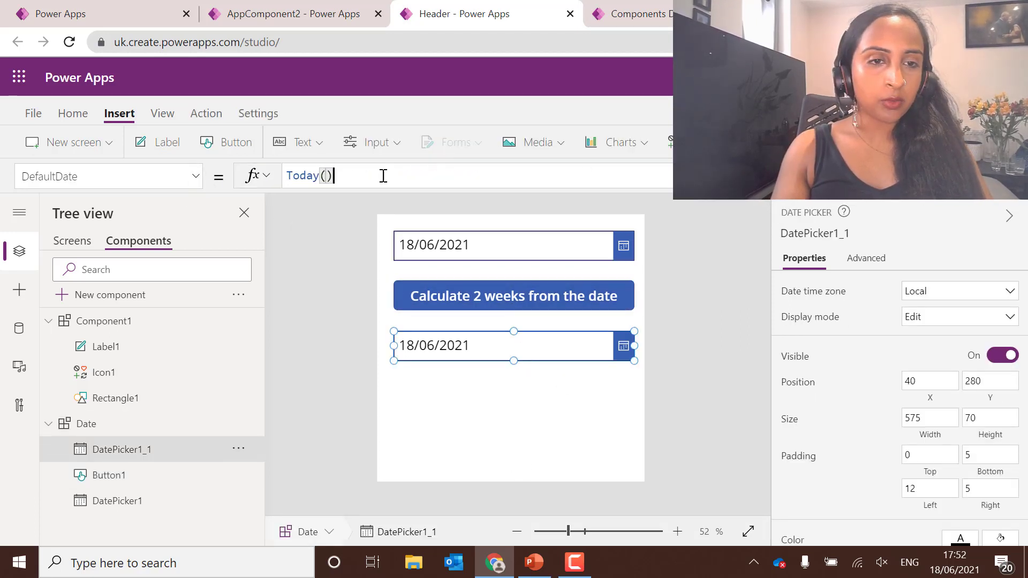
{"action": "left_click_drag", "start_coordinate": [380, 175], "coordinate": [172, 174]}
{"action": "type", "text": "OutputDateVar"}
{"action": "left_click", "coordinate": [534, 427]}
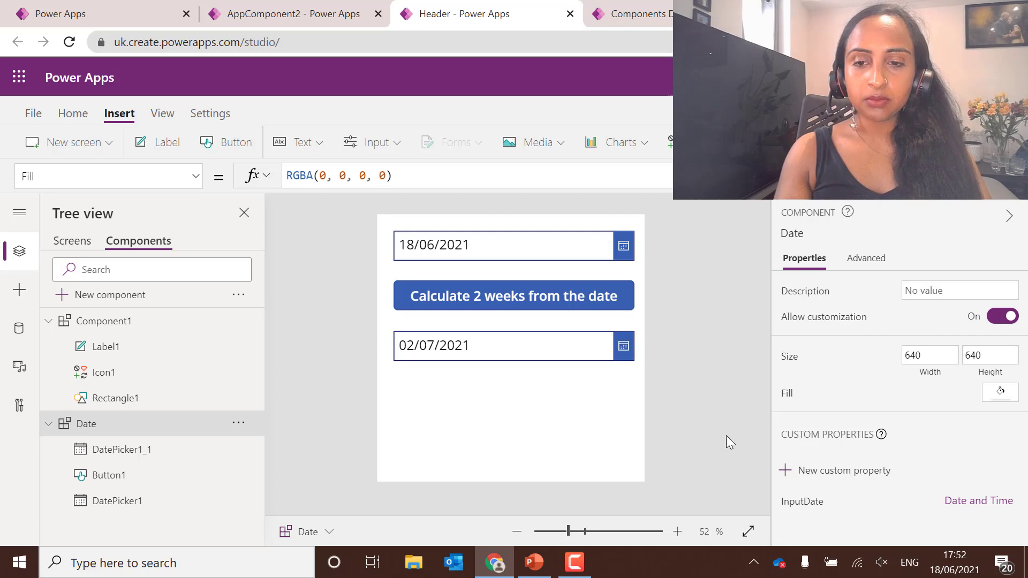
- Create a custom property named OutputDate on the Date component with property type Output and data type Date and time
{"action": "left_click", "coordinate": [806, 470]}
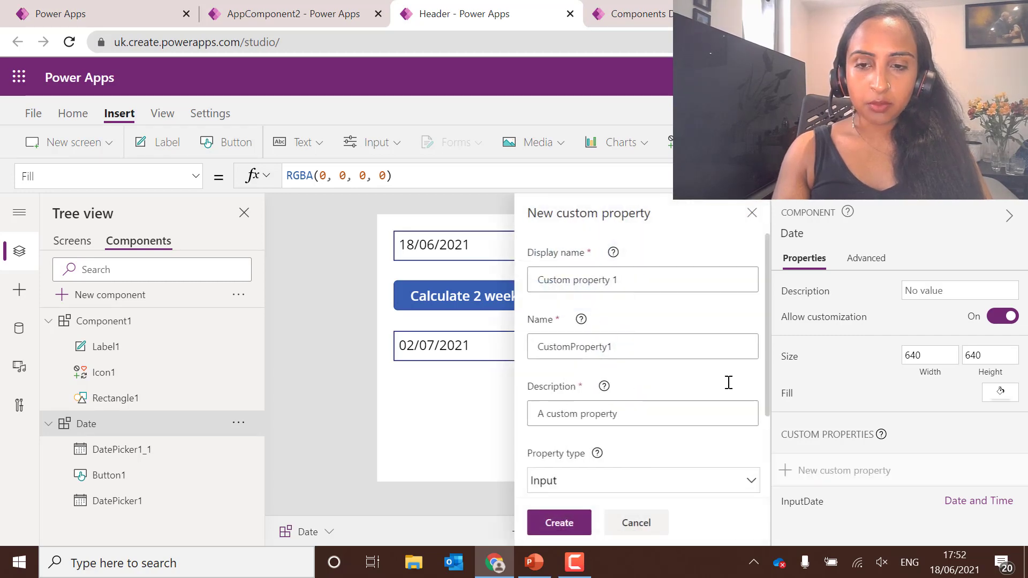
{"action": "triple_click", "coordinate": [623, 281]}
{"action": "type", "text": "OutputDate"}
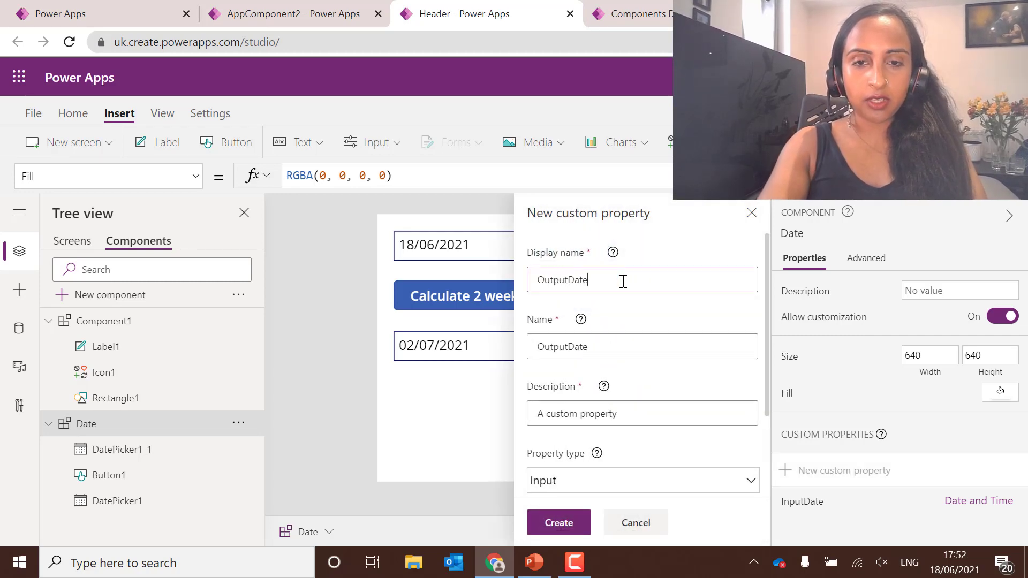
{"action": "scroll", "coordinate": [666, 361], "scroll_direction": "down", "scroll_amount": 2}
{"action": "left_click", "coordinate": [614, 375]}
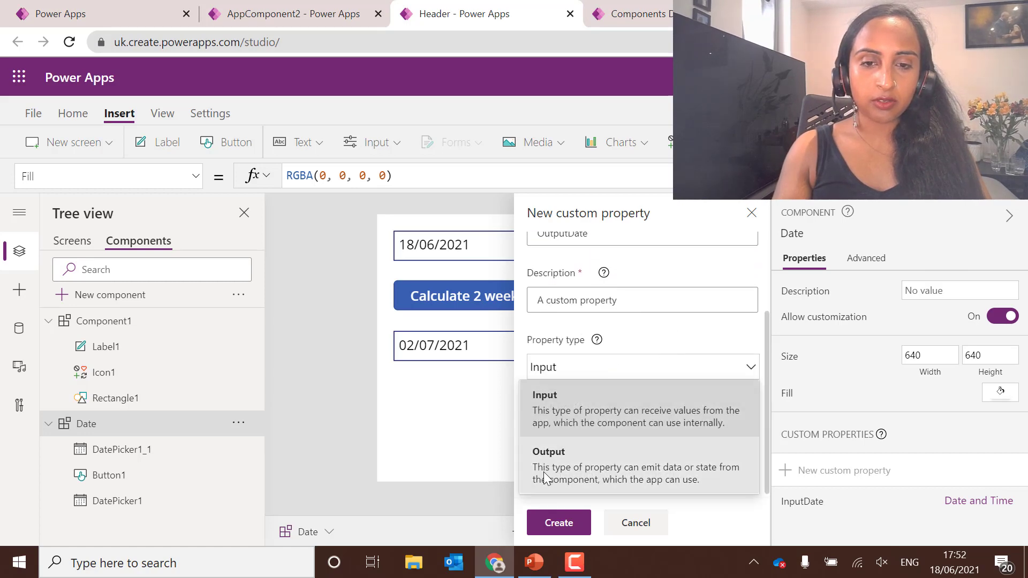
{"action": "left_click", "coordinate": [589, 452]}
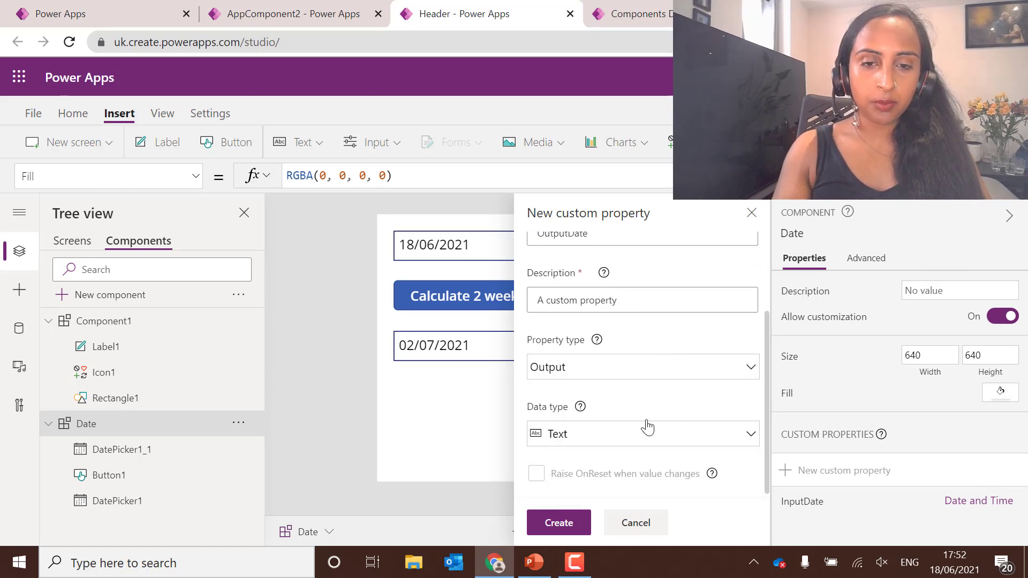
{"action": "left_click", "coordinate": [579, 434]}
{"action": "left_click", "coordinate": [586, 208]}
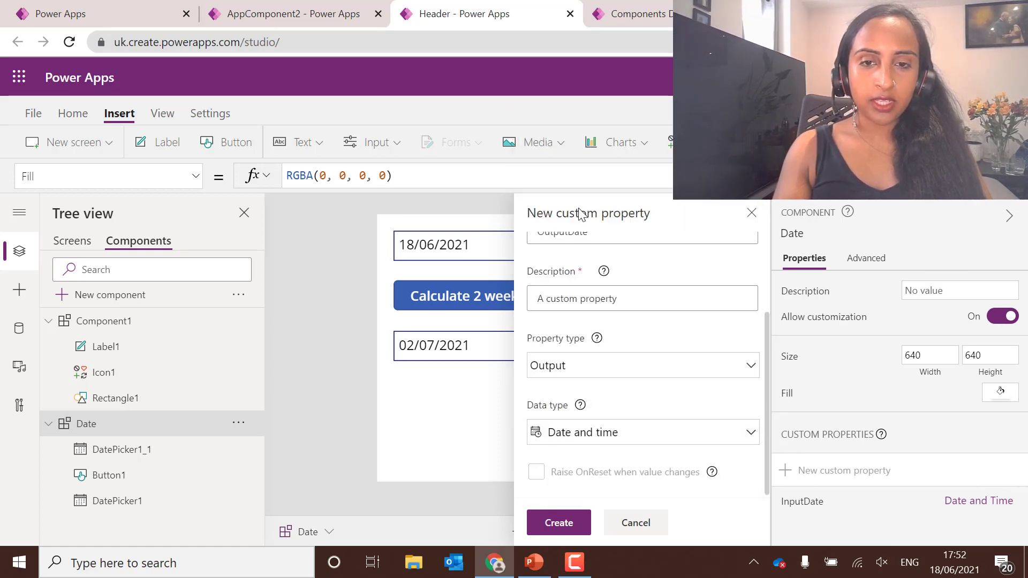
{"action": "left_click", "coordinate": [558, 519]}
- Set the Date component's OutputDate output property to OutputDateVar
{"action": "scroll", "coordinate": [908, 380], "scroll_direction": "down", "scroll_amount": 1}
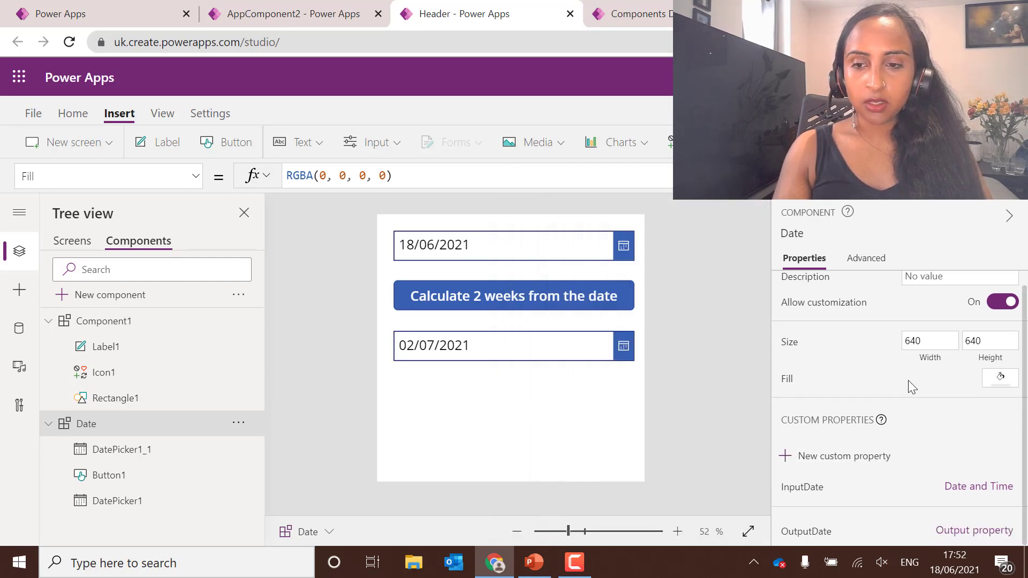
{"action": "left_click", "coordinate": [980, 533]}
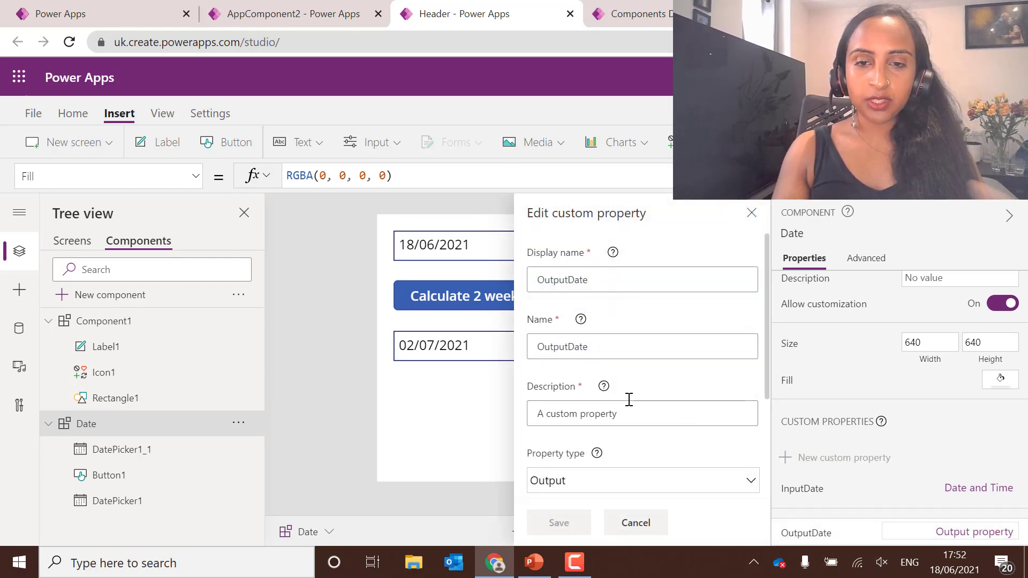
{"action": "left_click", "coordinate": [869, 258]}
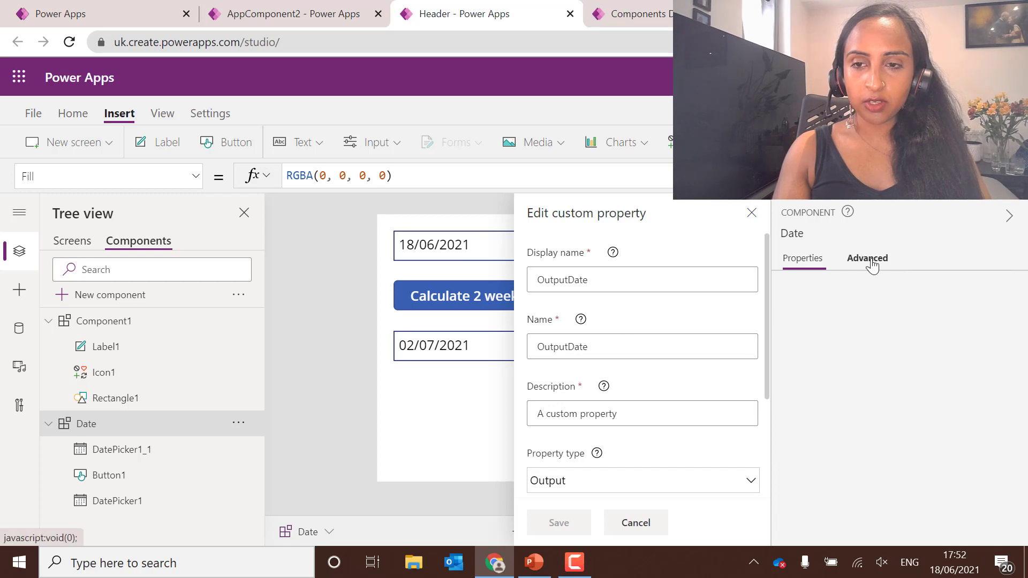
{"action": "left_click", "coordinate": [752, 212]}
{"action": "scroll", "coordinate": [959, 432], "scroll_direction": "down", "scroll_amount": 4}
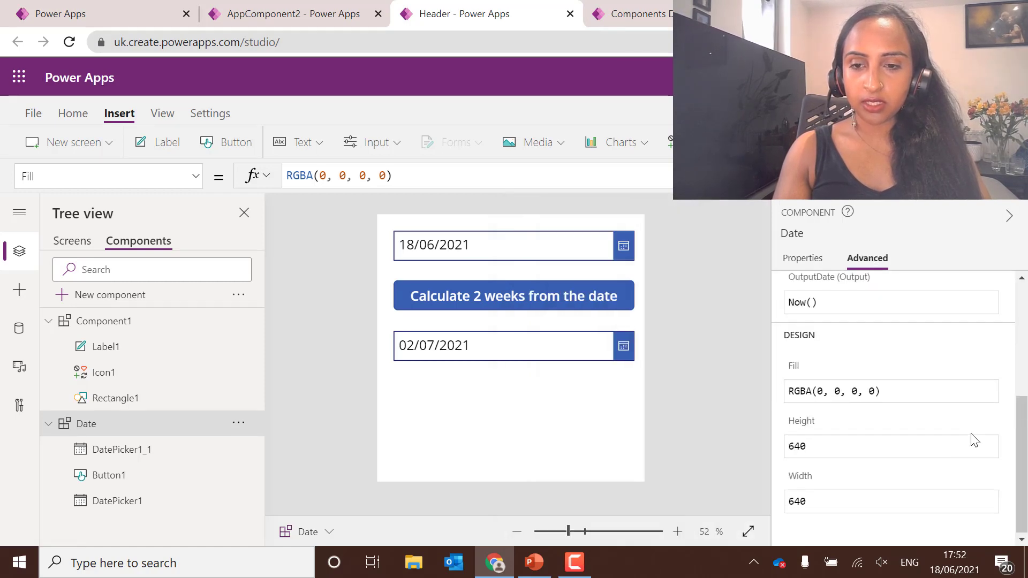
{"action": "scroll", "coordinate": [958, 432], "scroll_direction": "up", "scroll_amount": 2}
{"action": "scroll", "coordinate": [955, 428], "scroll_direction": "down", "scroll_amount": 1}
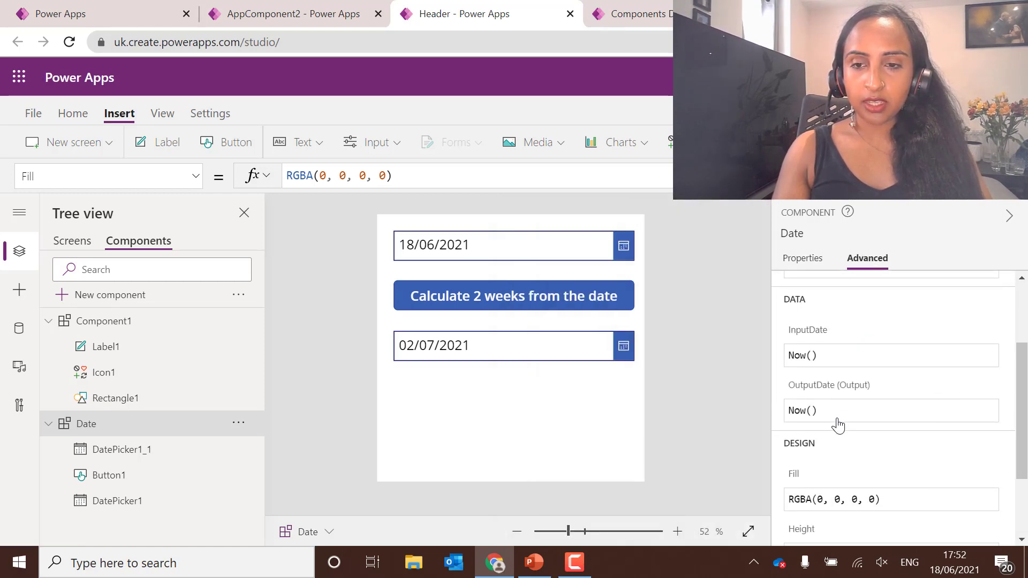
{"action": "left_click", "coordinate": [838, 415]}
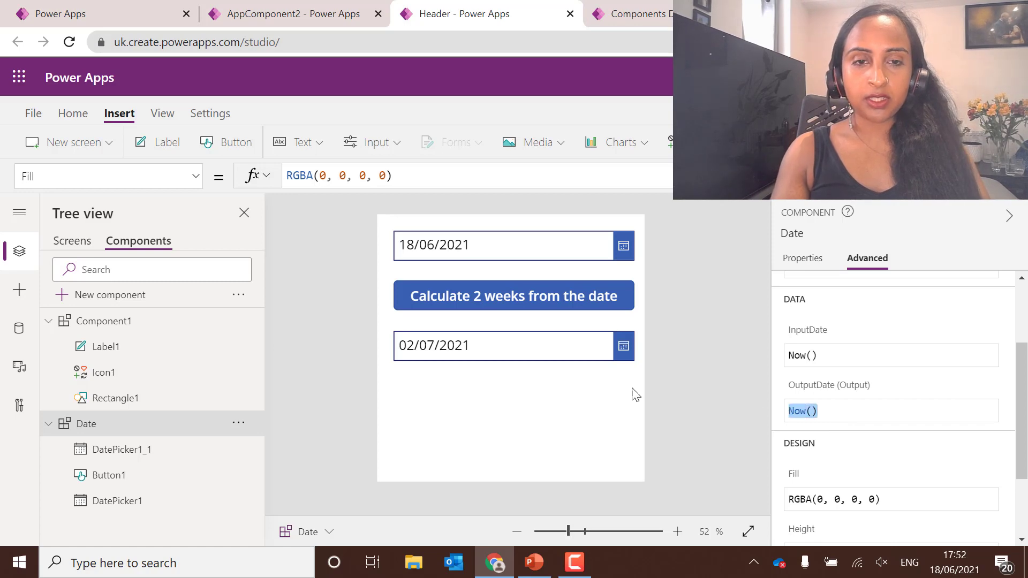
{"action": "type", "text": "OutputDateVar"}
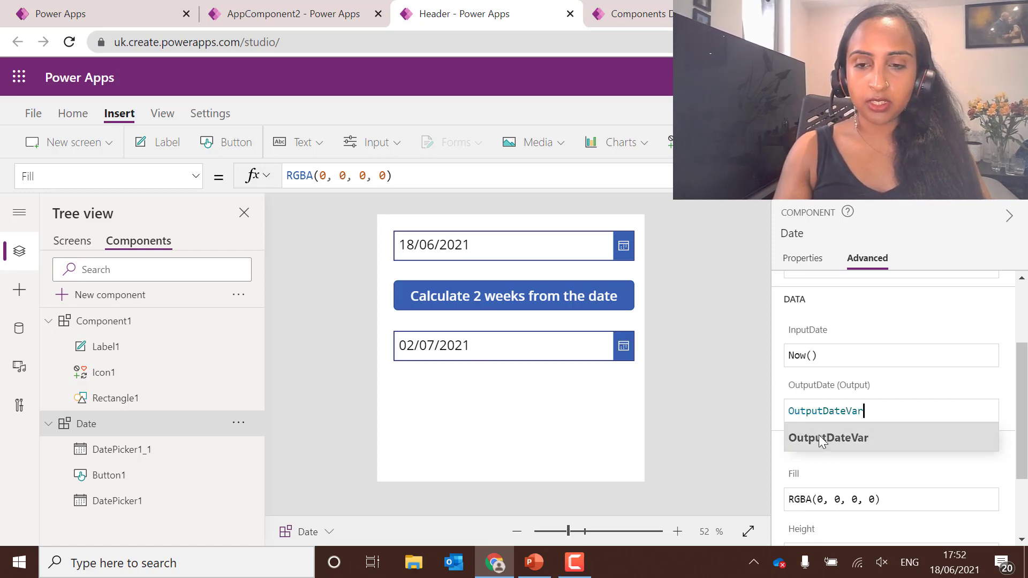
{"action": "left_click", "coordinate": [879, 434]}
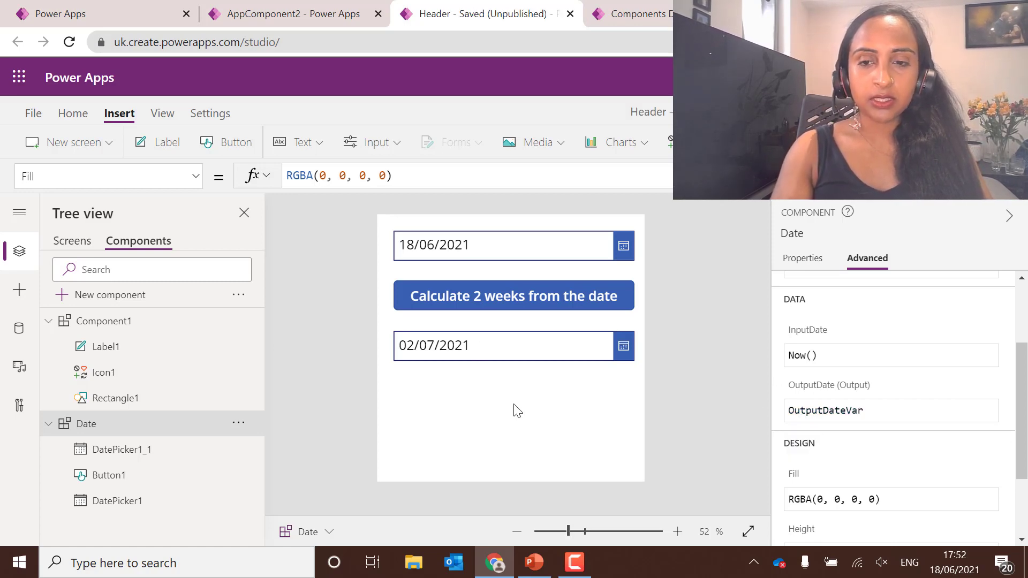
{"action": "left_click", "coordinate": [484, 337]}
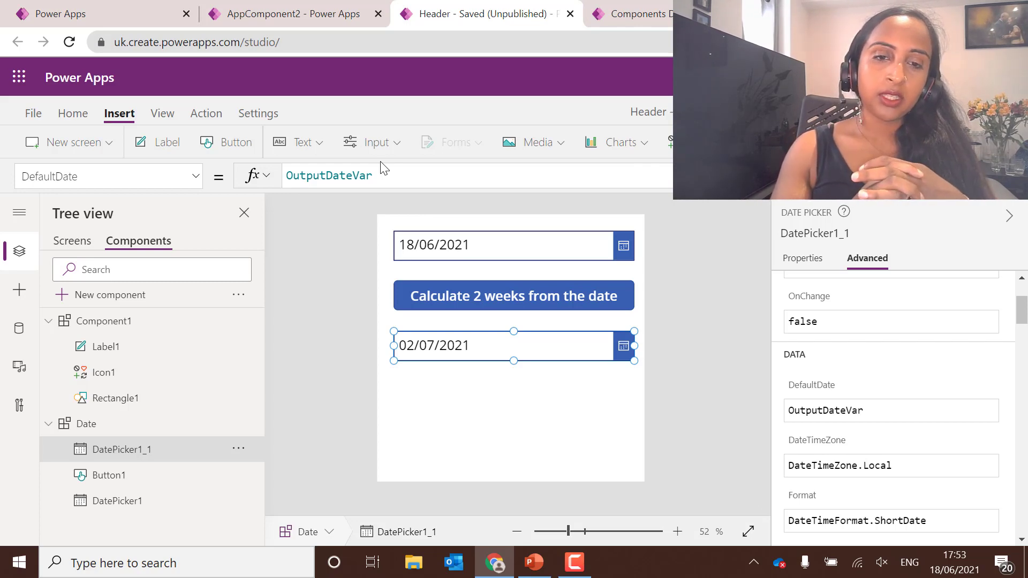
{"action": "left_click", "coordinate": [464, 445]}
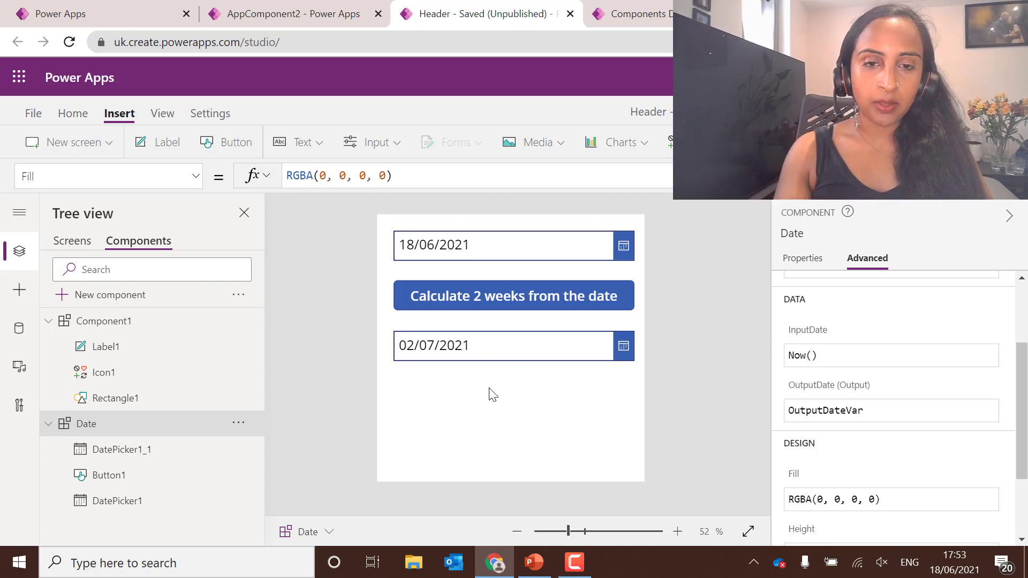
- Save the Header component library and publish this version
{"action": "key", "text": "ctrl+s"}
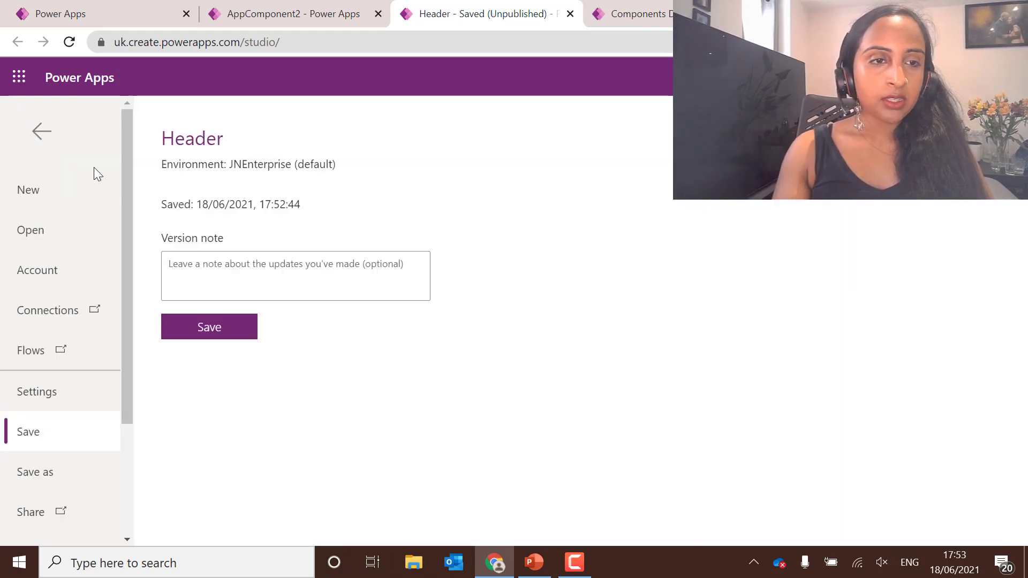
{"action": "left_click", "coordinate": [180, 331]}
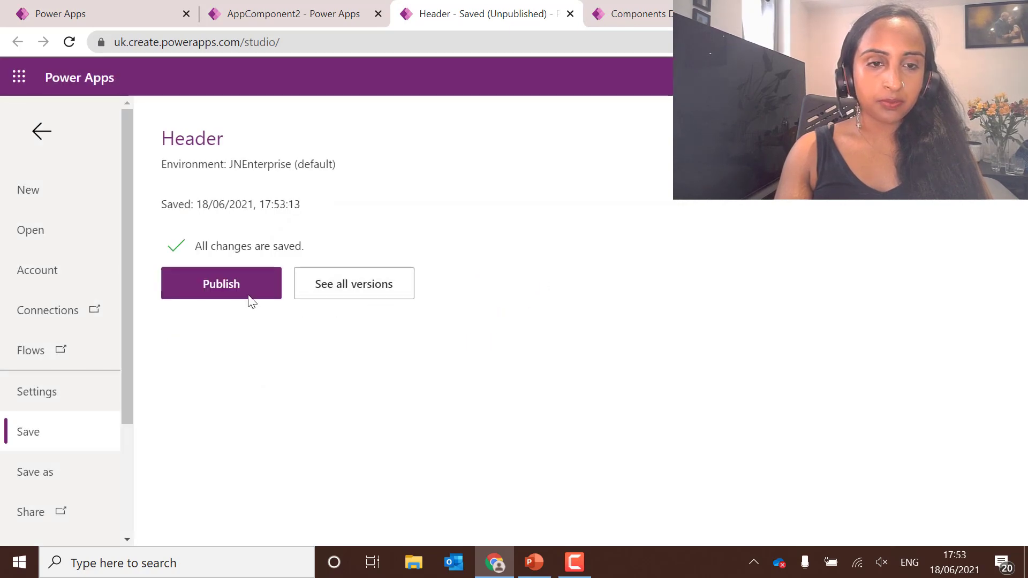
{"action": "left_click", "coordinate": [246, 295]}
{"action": "left_click", "coordinate": [529, 399]}
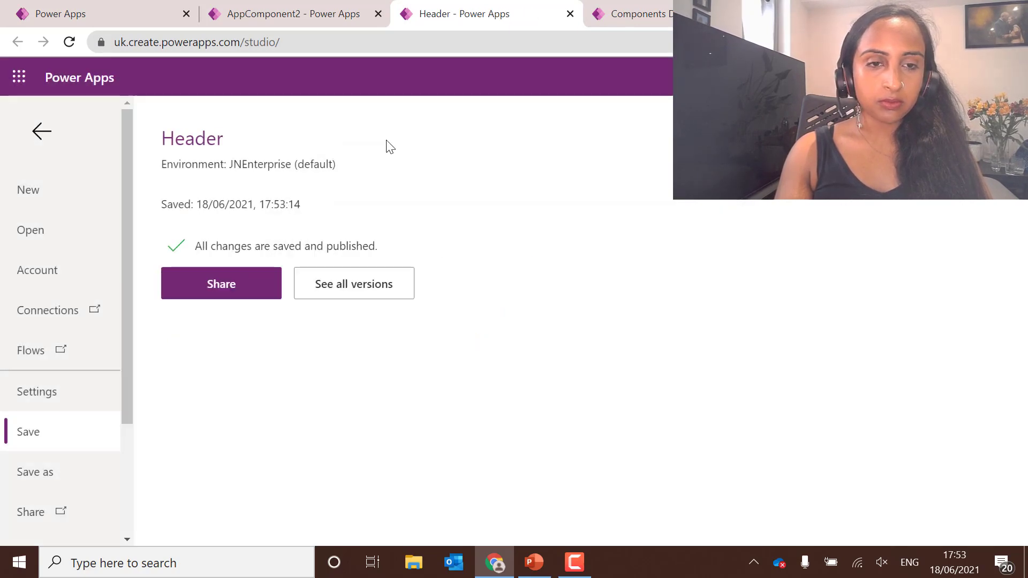
- Switch to the AppComponent2 app and import the Date component from the Header library
{"action": "left_click", "coordinate": [321, 16]}
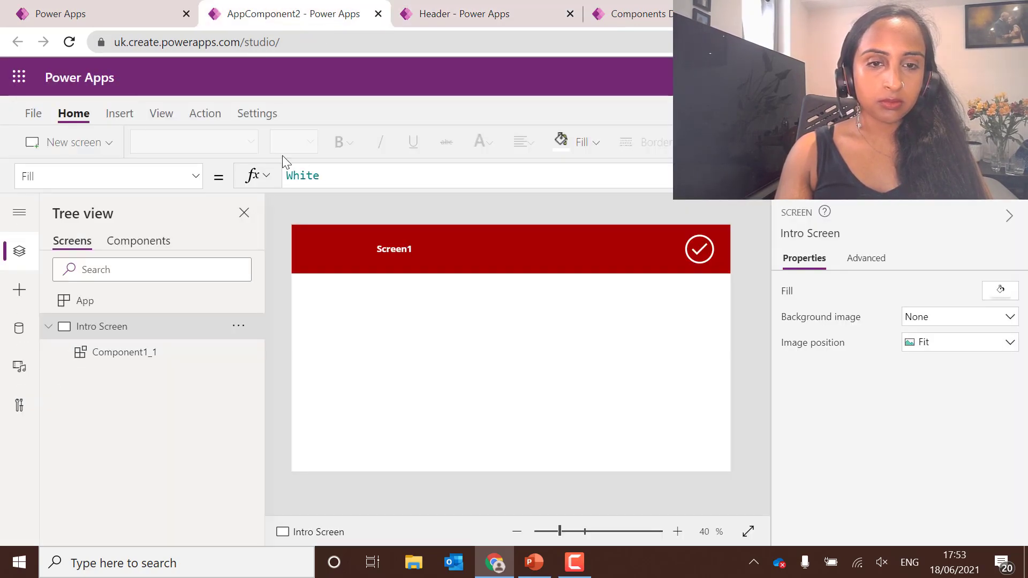
{"action": "left_click", "coordinate": [19, 289]}
{"action": "left_click", "coordinate": [141, 531]}
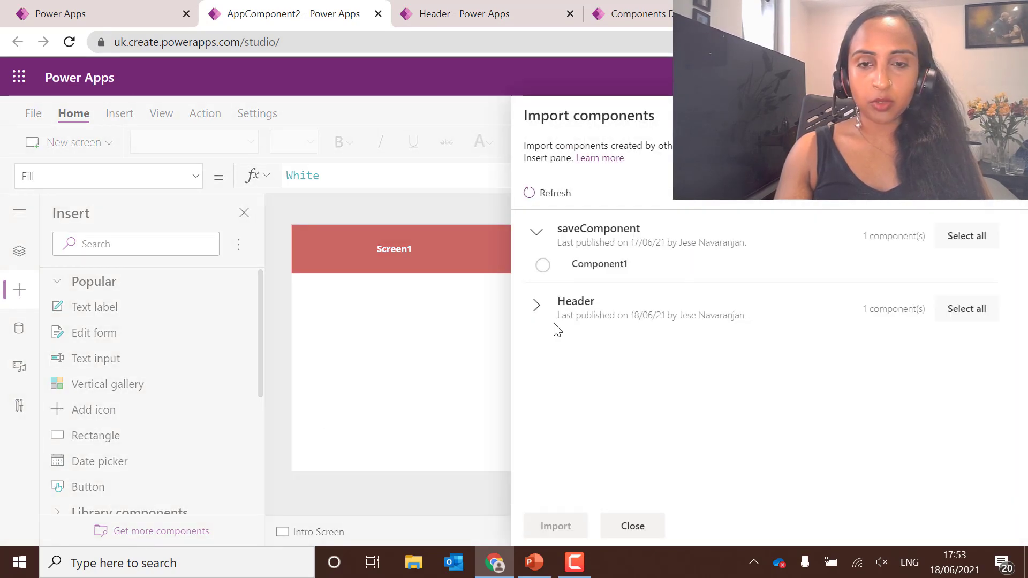
{"action": "left_click", "coordinate": [541, 340]}
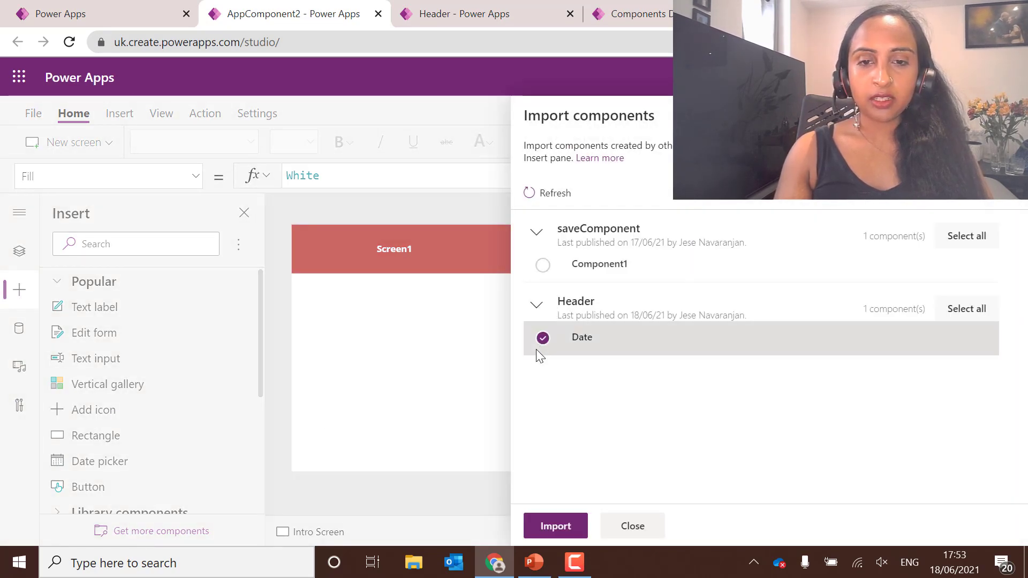
{"action": "left_click", "coordinate": [556, 526]}
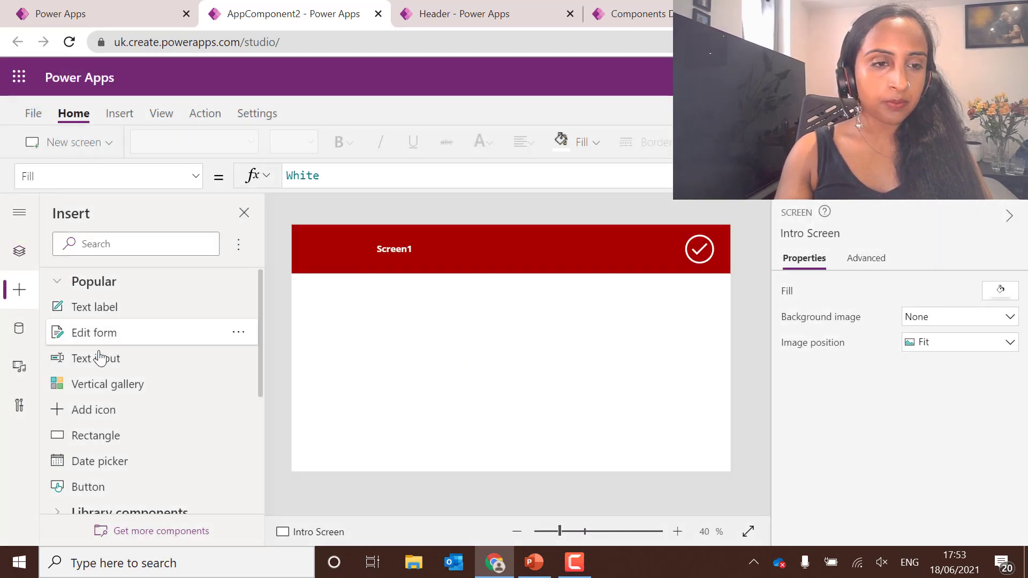
- Insert the Date library component on Intro Screen and place it below the red header, resized to fit
{"action": "scroll", "coordinate": [83, 407], "scroll_direction": "down", "scroll_amount": 2}
{"action": "left_click", "coordinate": [83, 402]}
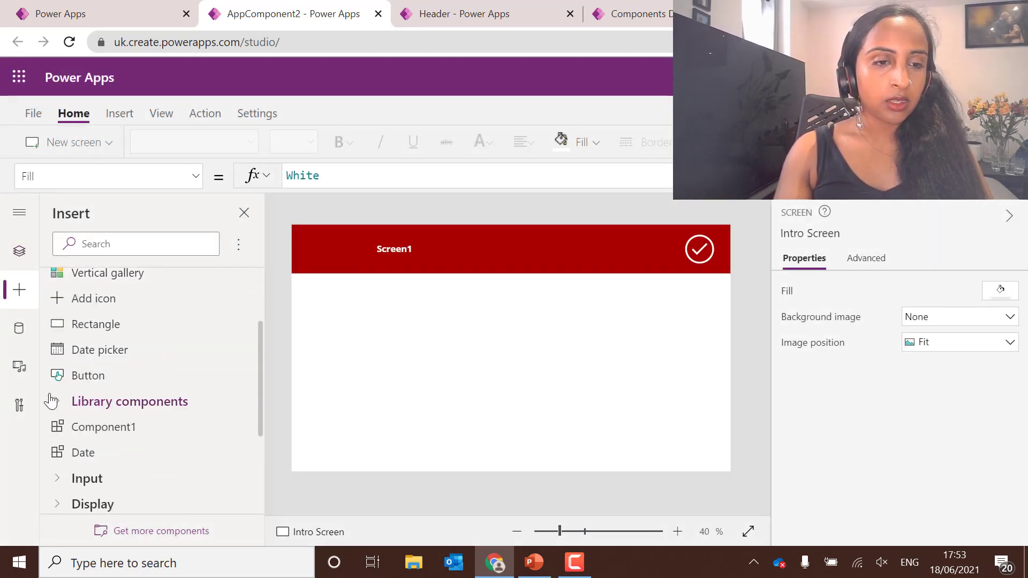
{"action": "left_click_drag", "start_coordinate": [99, 452], "coordinate": [496, 374]}
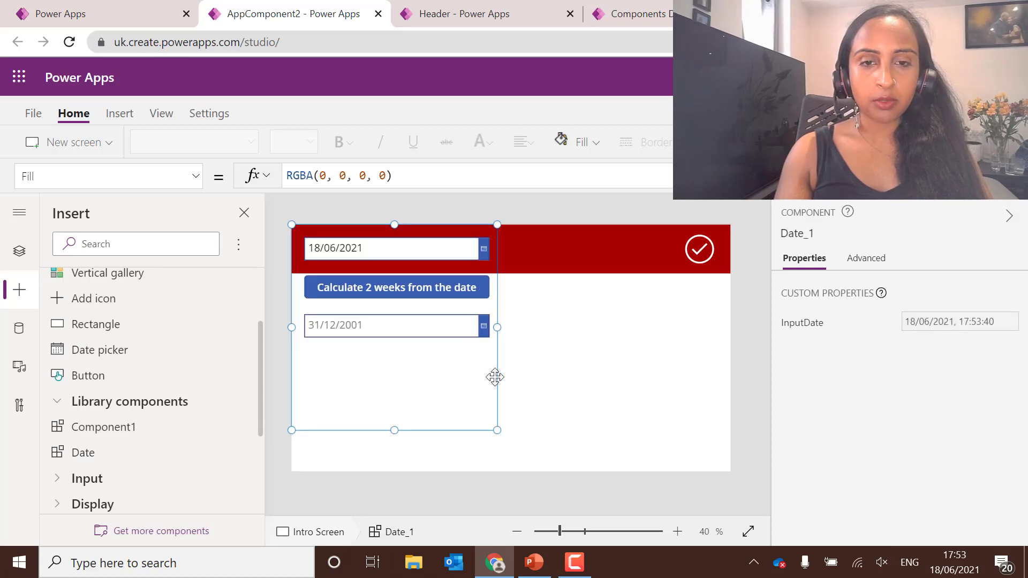
{"action": "left_click_drag", "start_coordinate": [492, 259], "coordinate": [508, 271]}
{"action": "left_click_drag", "start_coordinate": [514, 237], "coordinate": [520, 284]}
{"action": "left_click", "coordinate": [626, 368]}
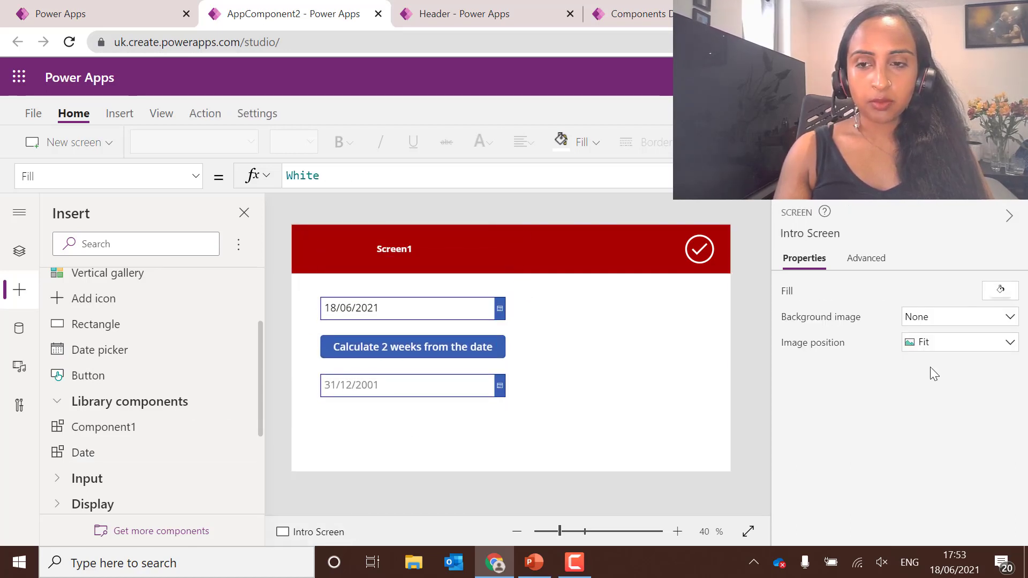
- Examine the InputDate custom property of the Date component on Intro Screen
{"action": "left_click", "coordinate": [450, 436]}
{"action": "left_click", "coordinate": [918, 322]}
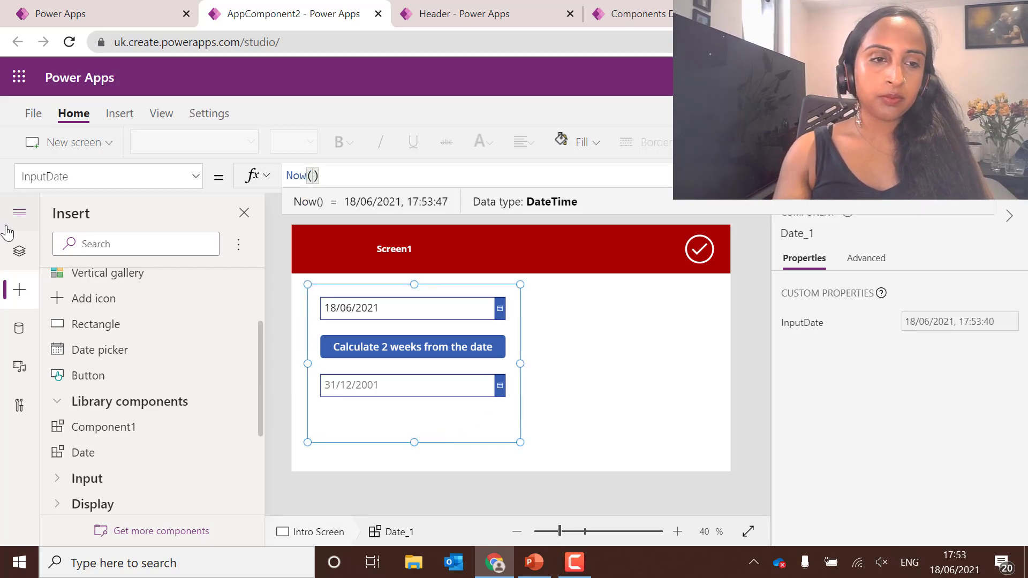
{"action": "left_click", "coordinate": [19, 251]}
{"action": "left_click", "coordinate": [544, 402]}
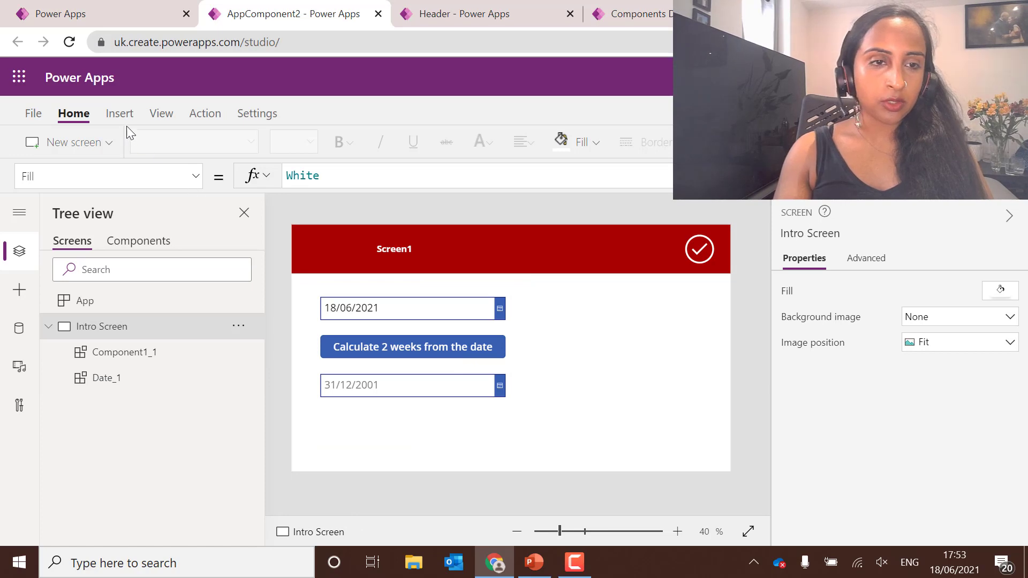
- Insert a standalone date picker on Intro Screen beside the Date component, at about X 816, Y 312
{"action": "left_click", "coordinate": [119, 113]}
{"action": "left_click", "coordinate": [372, 142]}
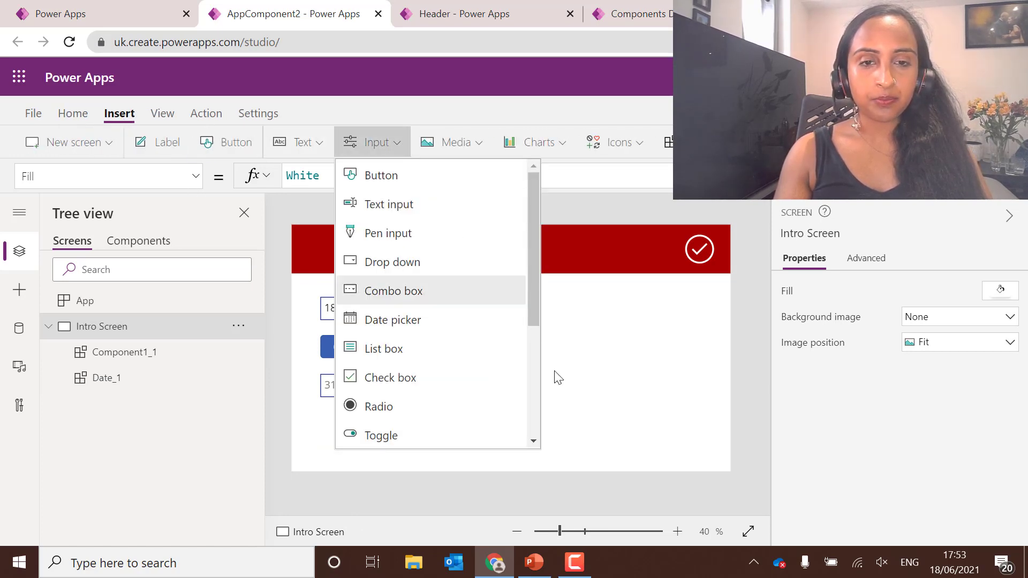
{"action": "scroll", "coordinate": [408, 316], "scroll_direction": "down", "scroll_amount": 2}
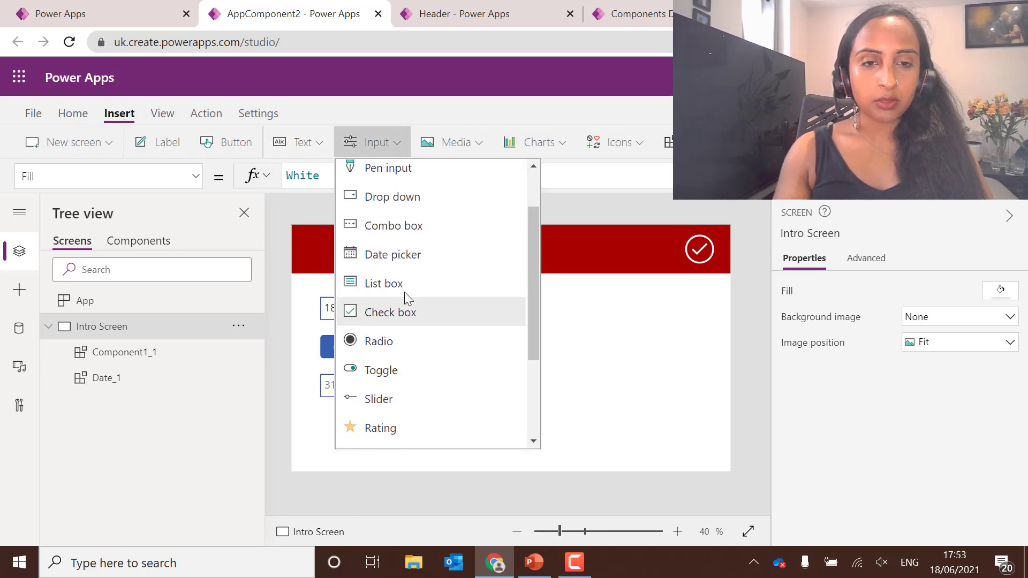
{"action": "left_click", "coordinate": [398, 251]}
{"action": "left_click_drag", "start_coordinate": [396, 243], "coordinate": [688, 377]}
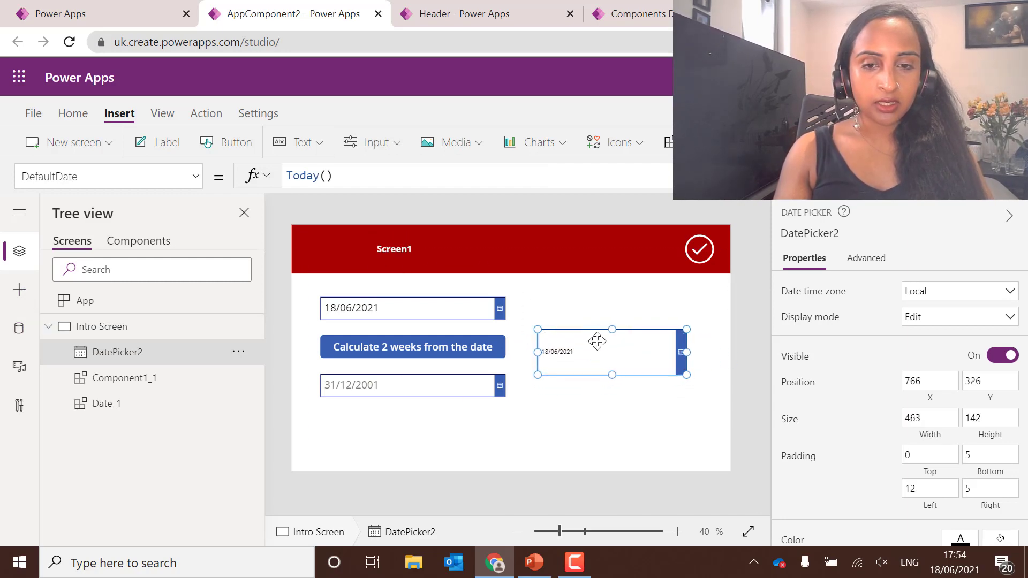
{"action": "left_click_drag", "start_coordinate": [602, 340], "coordinate": [618, 335]}
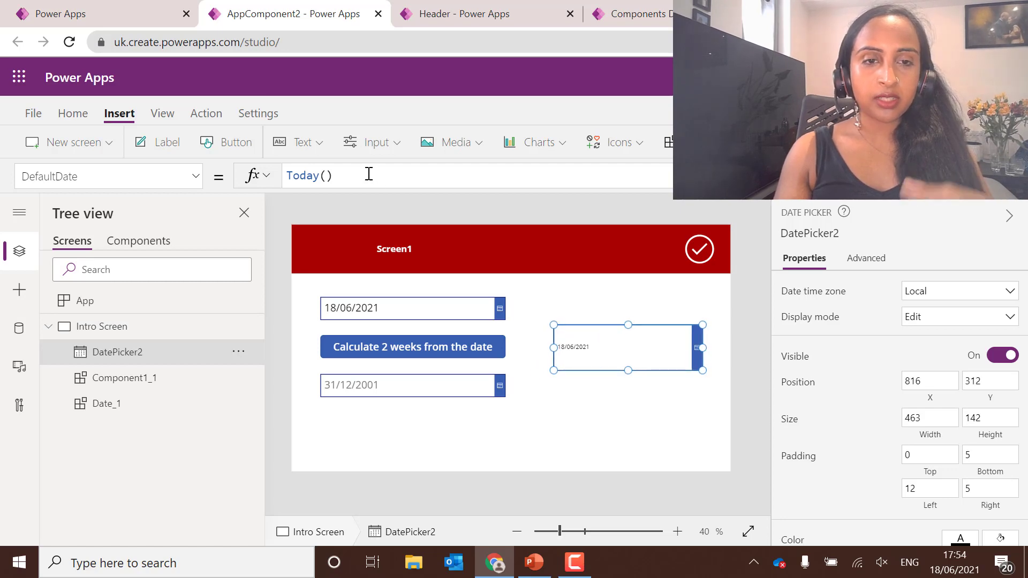
- Review the standalone date picker's DefaultDate formula and its list of available properties
{"action": "left_click_drag", "start_coordinate": [367, 175], "coordinate": [286, 176]}
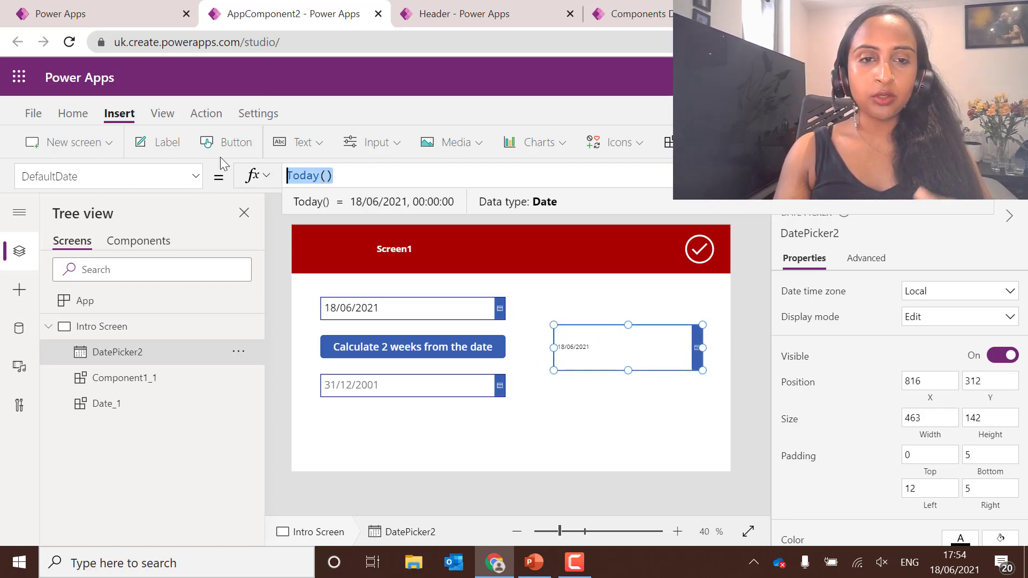
{"action": "left_click", "coordinate": [188, 177]}
{"action": "scroll", "coordinate": [150, 332], "scroll_direction": "down", "scroll_amount": 5}
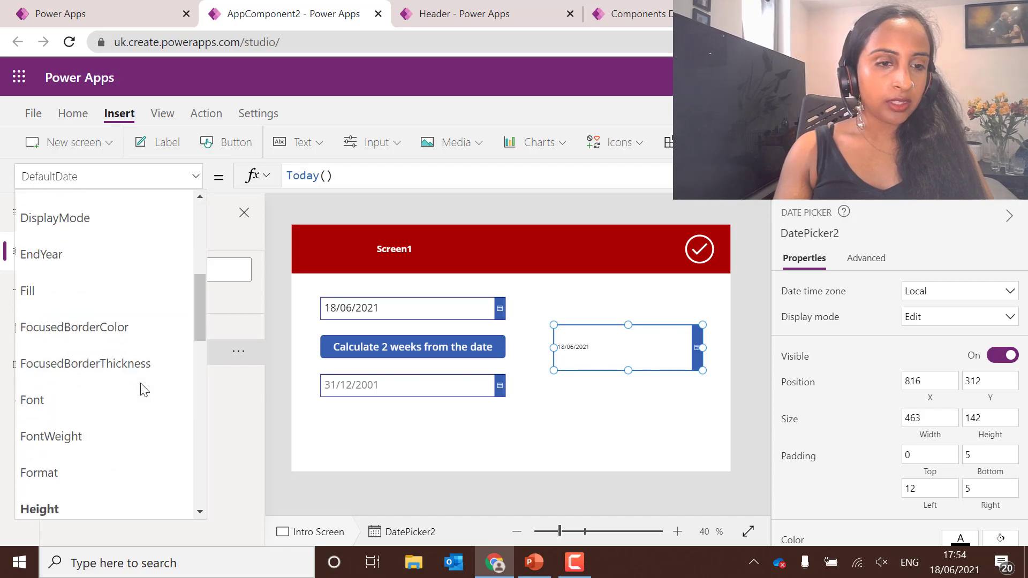
{"action": "left_click", "coordinate": [558, 423]}
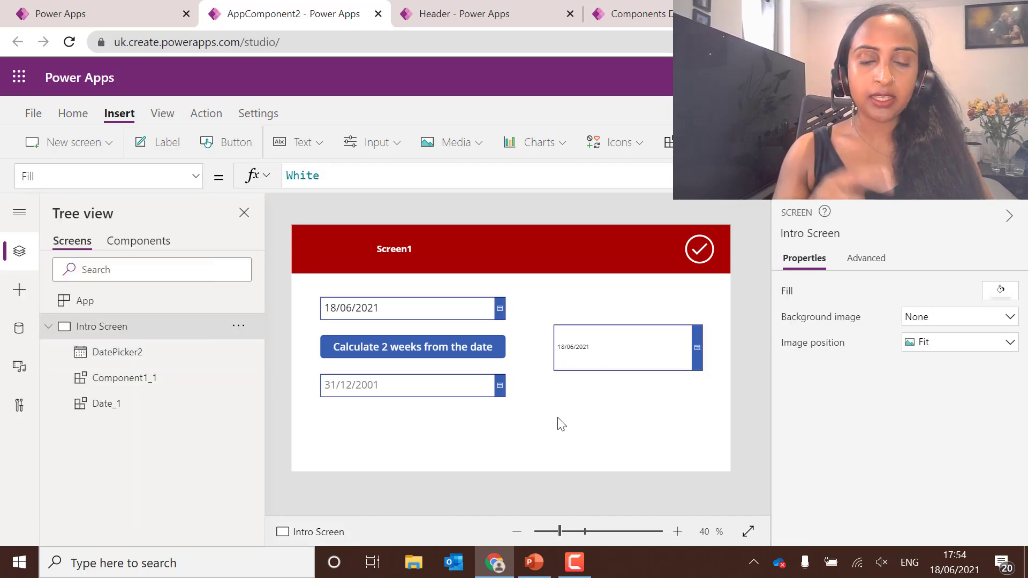
- Set the Date component's InputDate property to DatePicker2.SelectedDate
{"action": "left_click", "coordinate": [447, 413]}
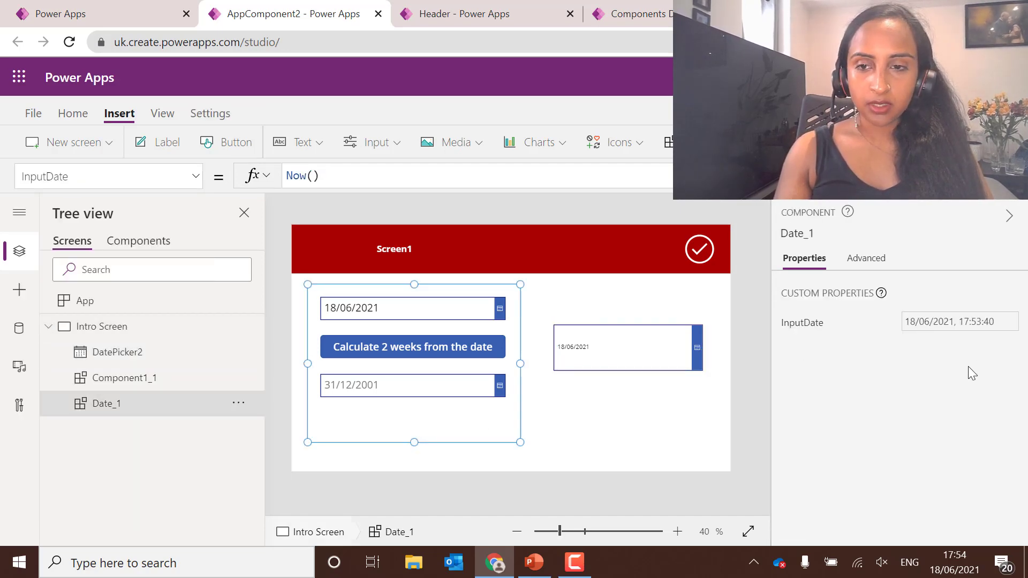
{"action": "left_click", "coordinate": [653, 351]}
{"action": "double_click", "coordinate": [132, 353]}
{"action": "key", "text": "ctrl+c"}
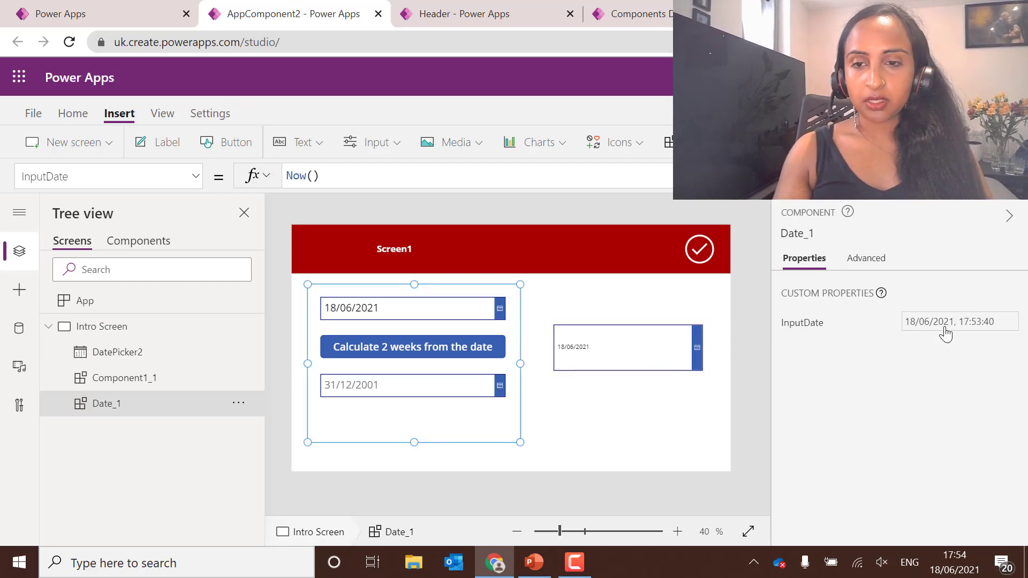
{"action": "left_click", "coordinate": [941, 323]}
{"action": "left_click_drag", "start_coordinate": [334, 179], "coordinate": [194, 153]}
{"action": "key", "text": "ctrl+v"}
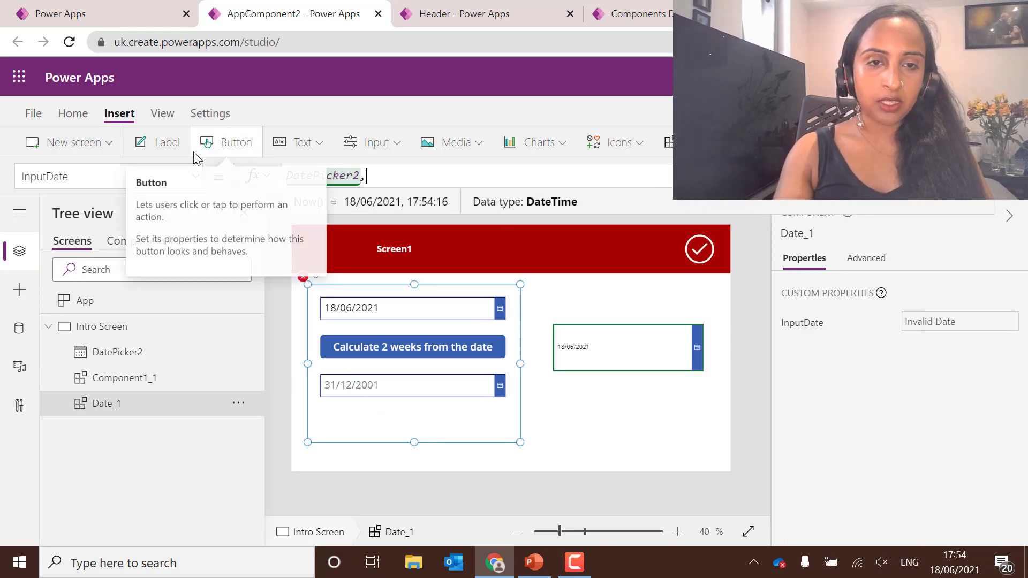
{"action": "type", "text": "."}
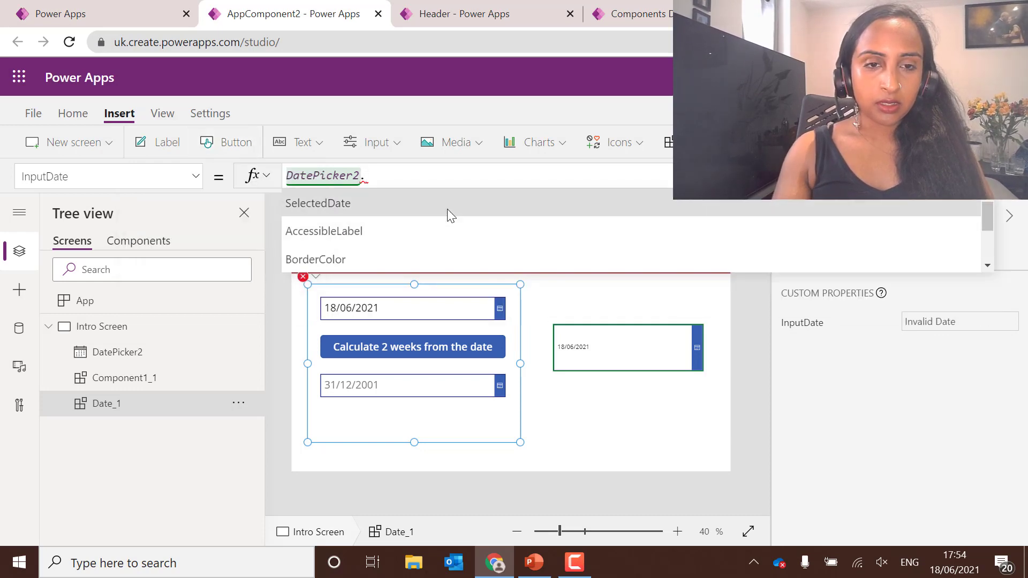
{"action": "left_click", "coordinate": [448, 209]}
- Preview the app, choose 01/09/2021 in the standalone date picker and check the Date component's input date
{"action": "key", "text": "F5"}
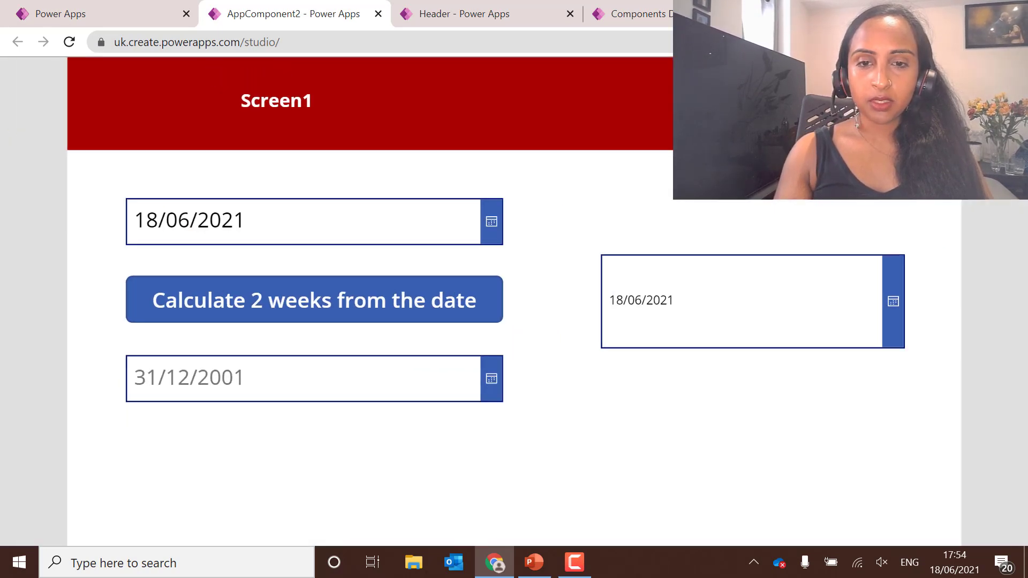
{"action": "left_click", "coordinate": [880, 305]}
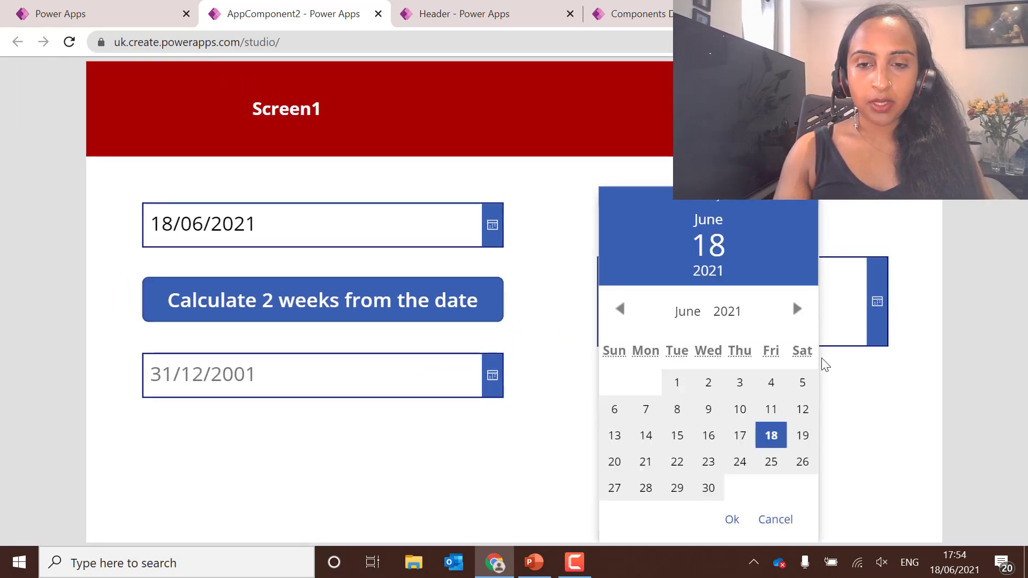
{"action": "left_click", "coordinate": [797, 311]}
{"action": "left_click", "coordinate": [796, 310]}
{"action": "left_click", "coordinate": [796, 310]}
{"action": "left_click", "coordinate": [732, 521]}
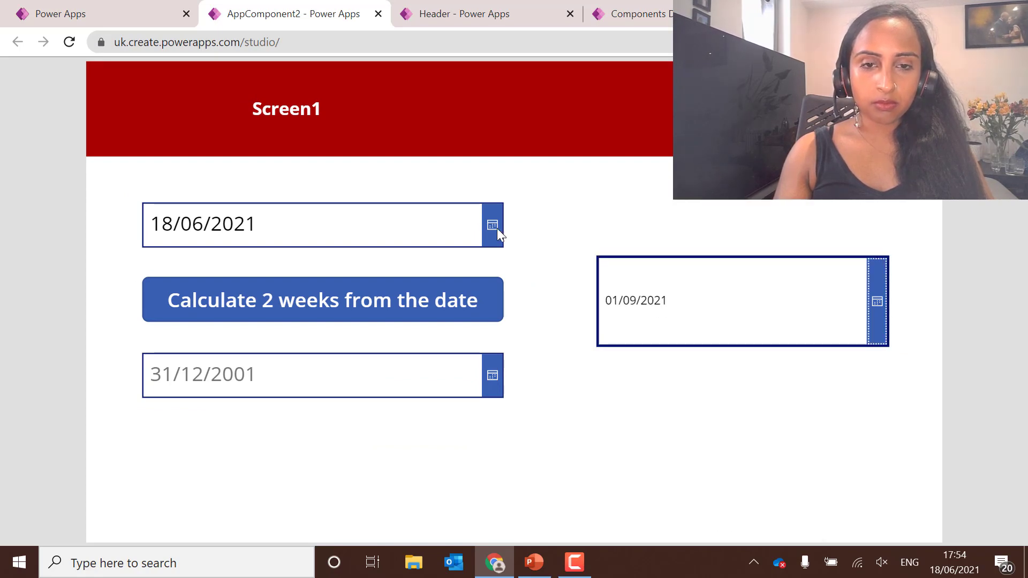
{"action": "left_click", "coordinate": [485, 225]}
{"action": "left_click", "coordinate": [787, 200]}
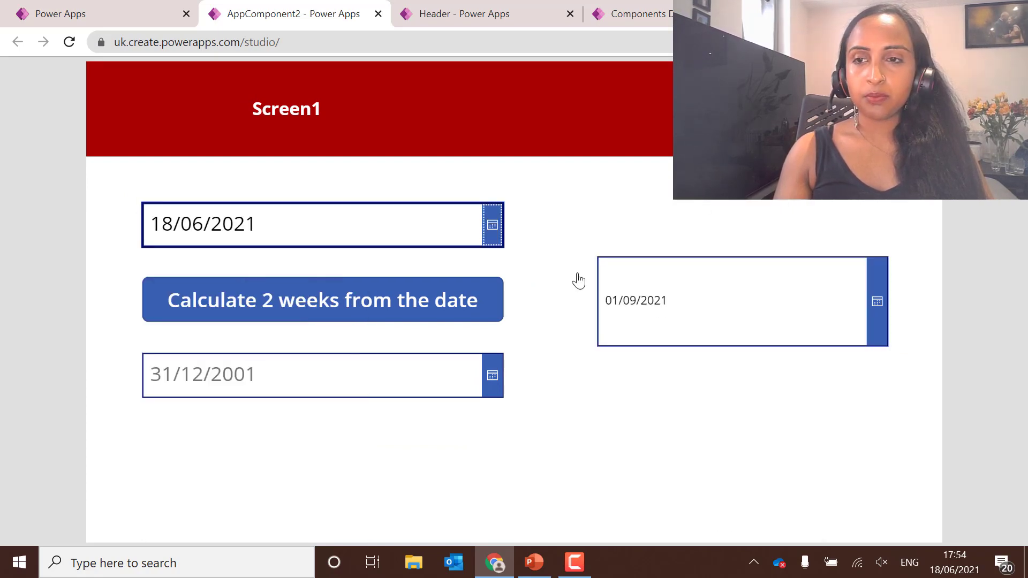
{"action": "key", "text": "Escape"}
- Delete the standalone date picker from Intro Screen
{"action": "left_click", "coordinate": [680, 361]}
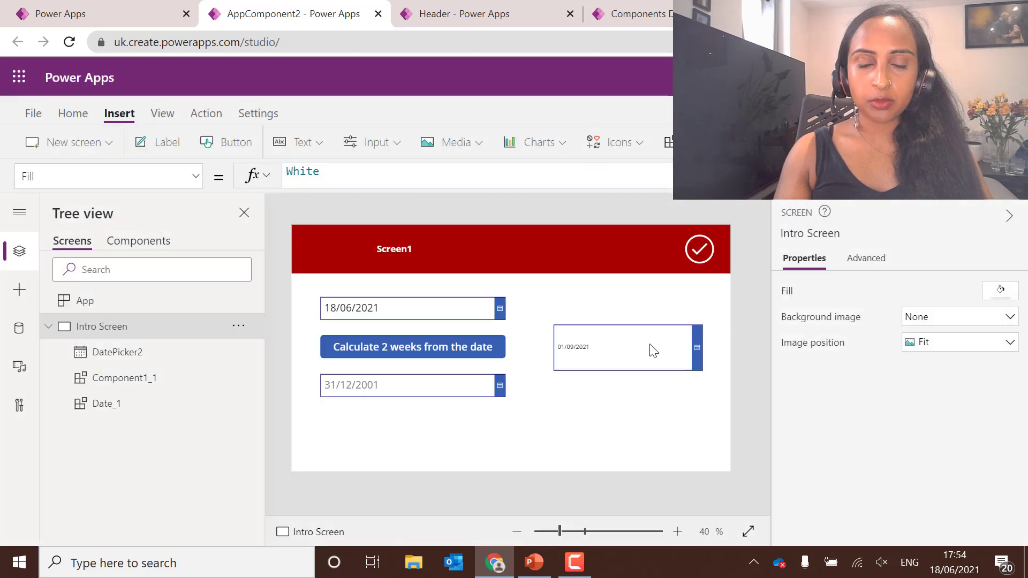
{"action": "left_click", "coordinate": [650, 345]}
{"action": "left_click", "coordinate": [688, 318]}
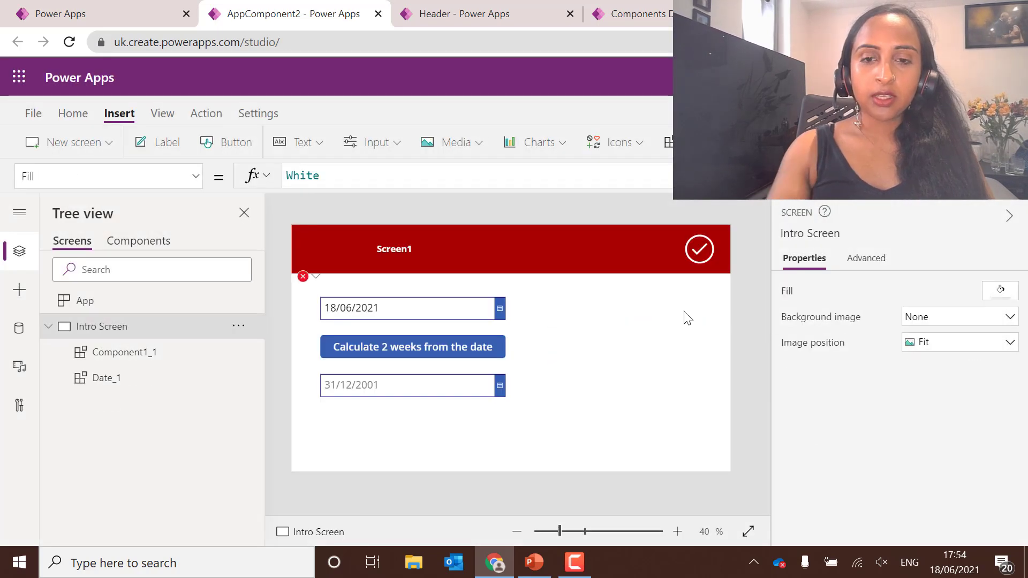
- Open the Date component's faulty InputDate formula for editing
{"action": "left_click", "coordinate": [316, 276]}
{"action": "left_click", "coordinate": [340, 297]}
{"action": "left_click", "coordinate": [454, 178]}
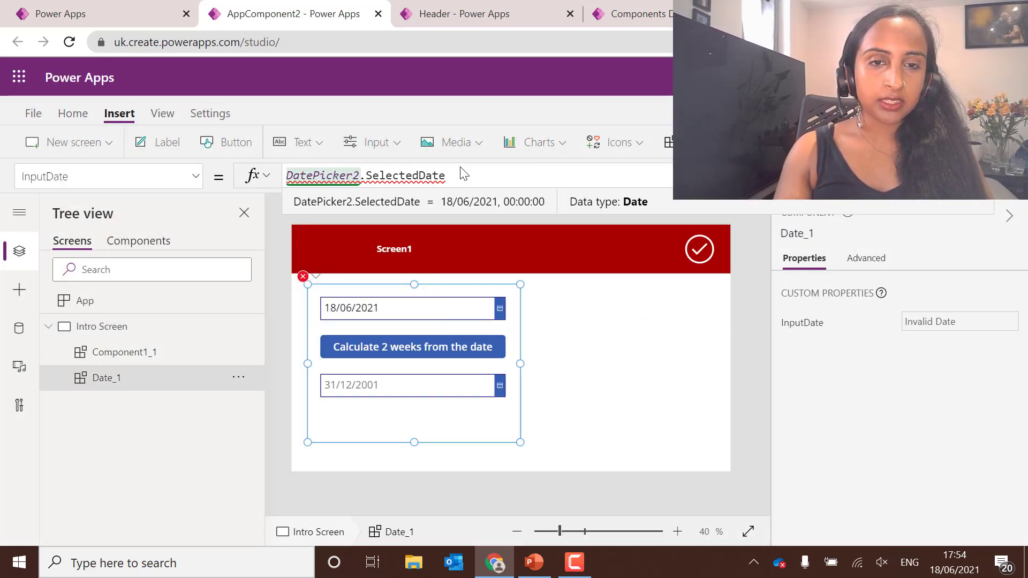
{"action": "key", "text": "ctrl+a"}
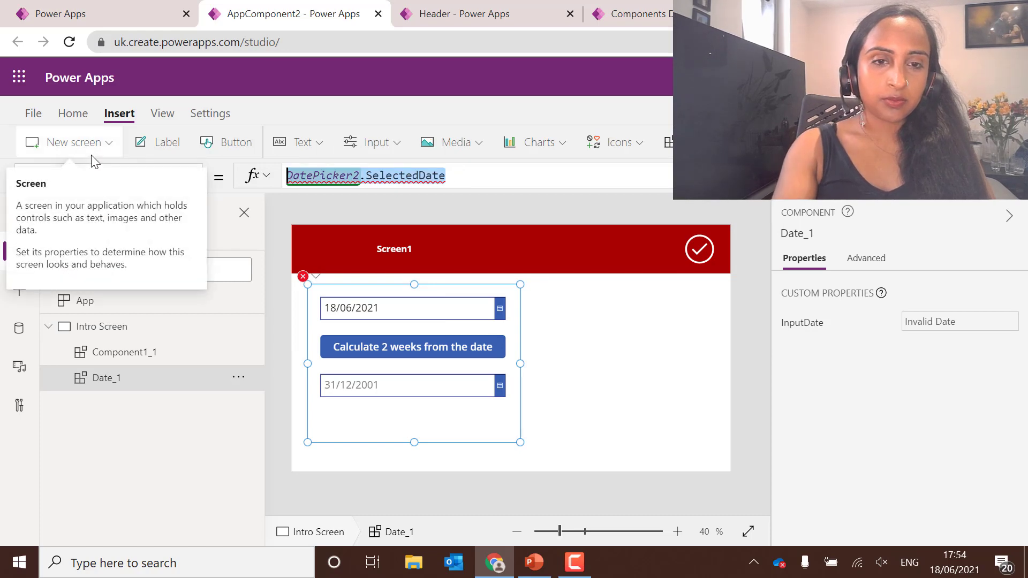
- Undo the date picker deletion, the InputDate formula change and the insertion of the standalone date picker
{"action": "left_click", "coordinate": [392, 312]}
{"action": "left_click", "coordinate": [601, 354]}
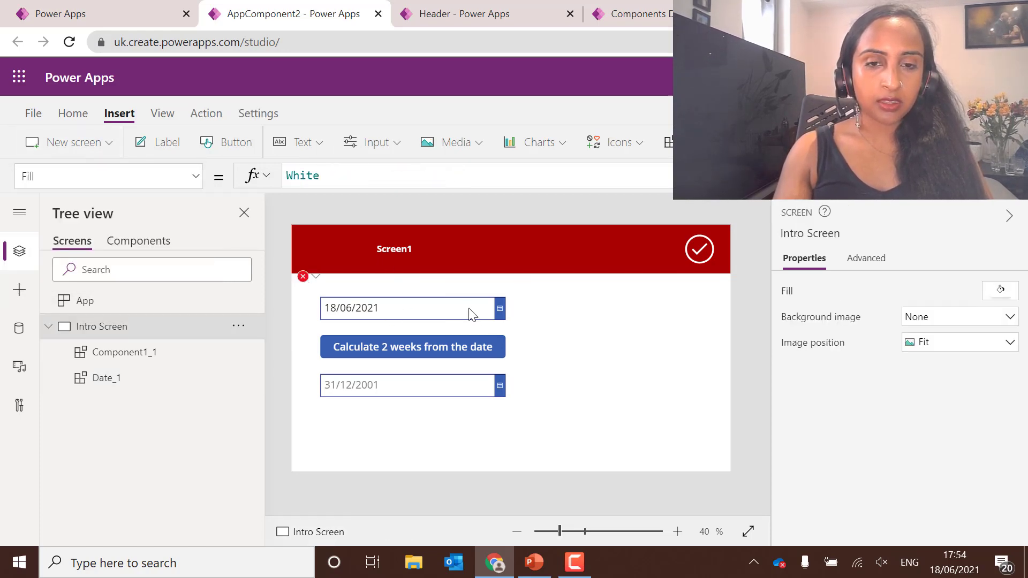
{"action": "left_click", "coordinate": [465, 310]}
{"action": "left_click", "coordinate": [555, 304]}
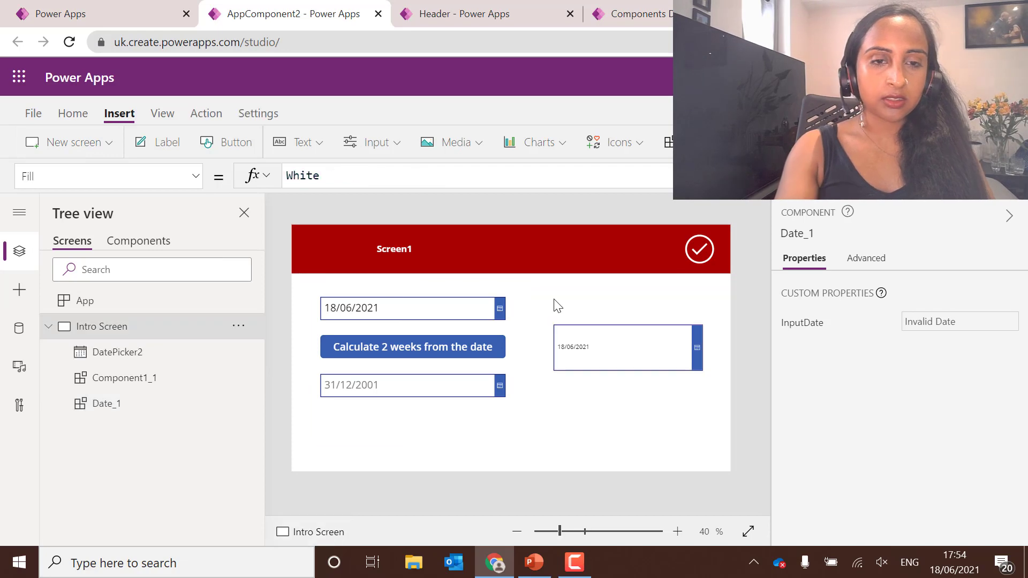
{"action": "left_click", "coordinate": [644, 362]}
{"action": "key", "text": "ctrl+z"}
{"action": "key", "text": "ctrl+z"}
{"action": "key", "text": "ctrl+z"}
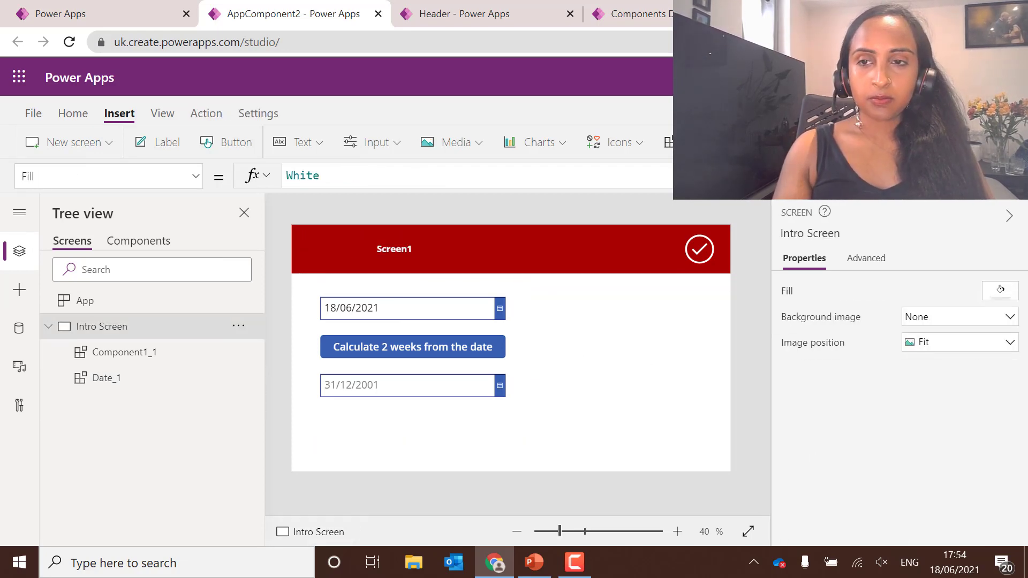
- Preview the app, choose 17/09/2021 in the Date component, calculate two weeks from it and close the preview
{"action": "key", "text": "F5"}
{"action": "left_click", "coordinate": [302, 235]}
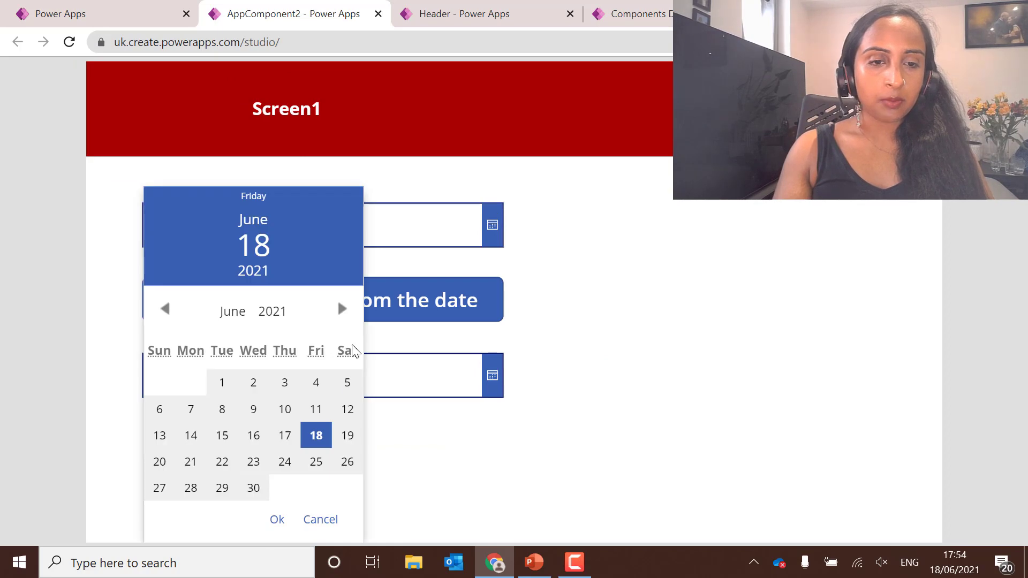
{"action": "left_click", "coordinate": [341, 309]}
{"action": "left_click", "coordinate": [341, 309]}
{"action": "left_click", "coordinate": [342, 309]}
{"action": "left_click", "coordinate": [285, 435]}
{"action": "left_click", "coordinate": [277, 519]}
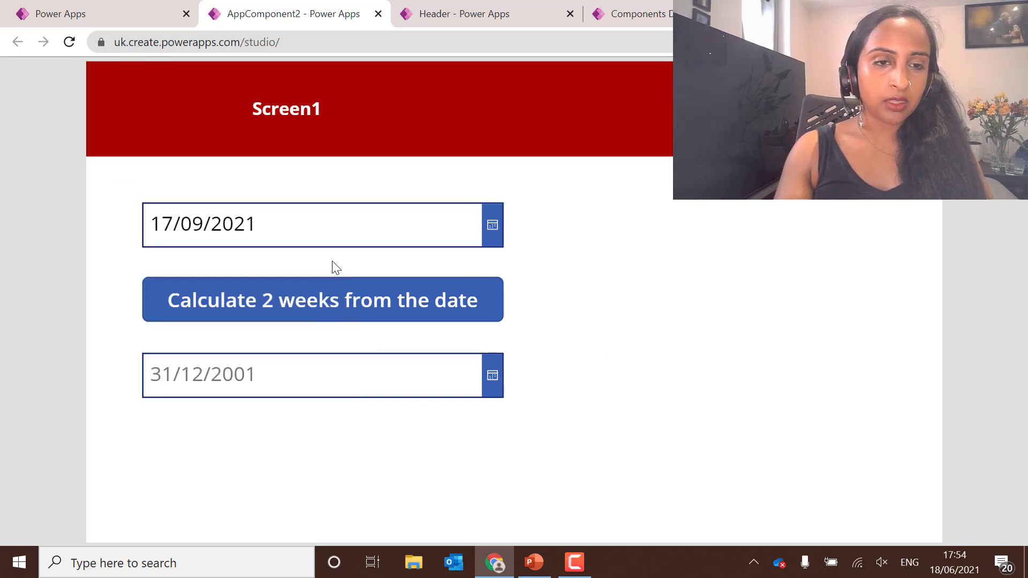
{"action": "left_click", "coordinate": [315, 301]}
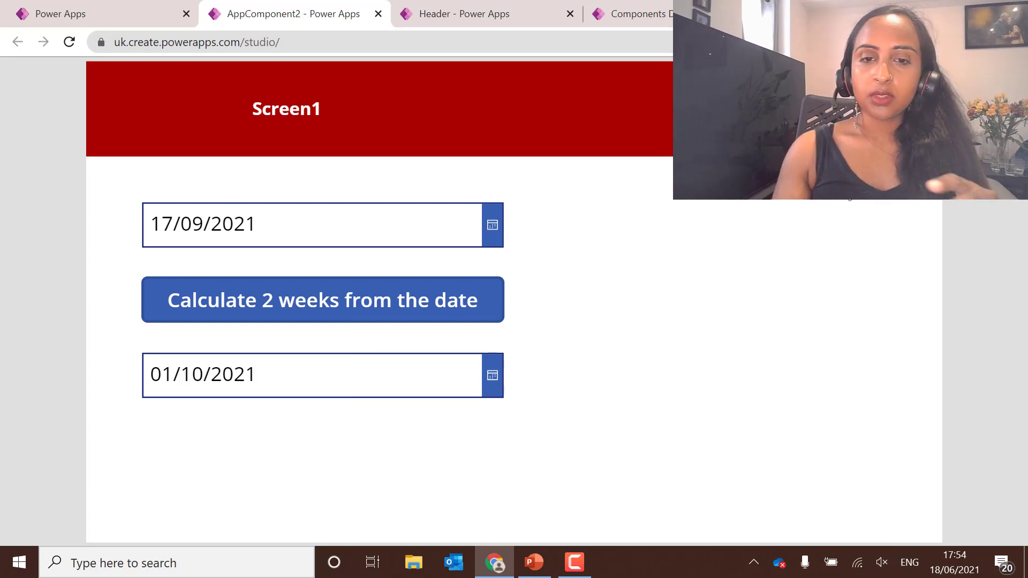
{"action": "key", "text": "Escape"}
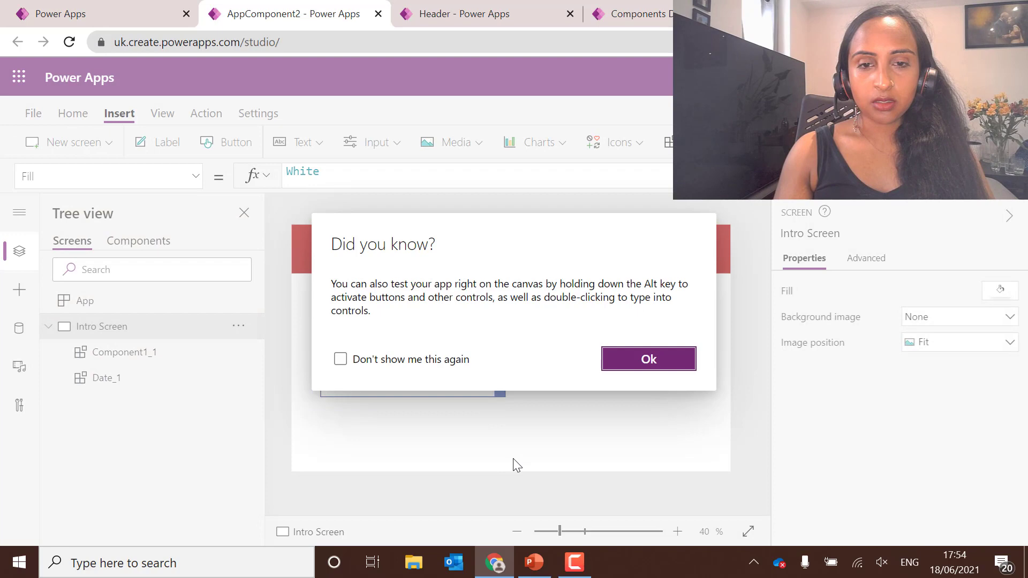
{"action": "left_click", "coordinate": [634, 364]}
- Create an editable local copy of the Component1_1 header component and rename it Component1_2 JN
{"action": "left_click", "coordinate": [238, 351]}
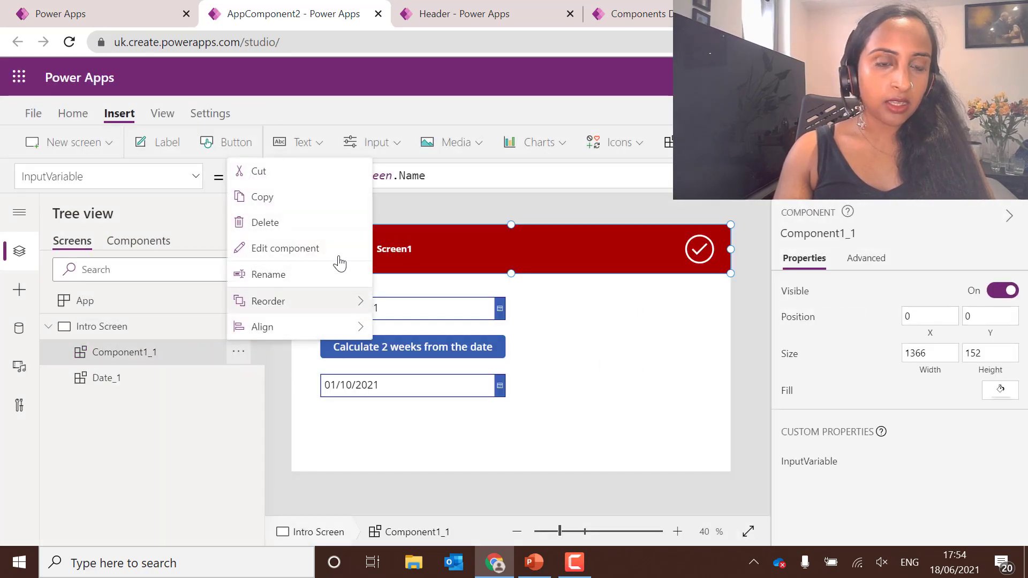
{"action": "left_click", "coordinate": [309, 253]}
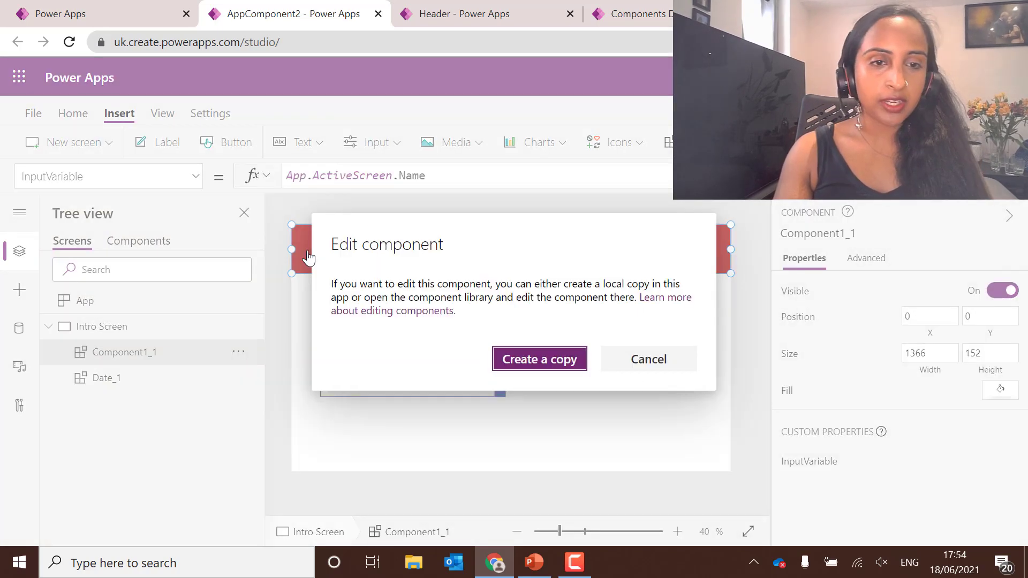
{"action": "left_click", "coordinate": [539, 359]}
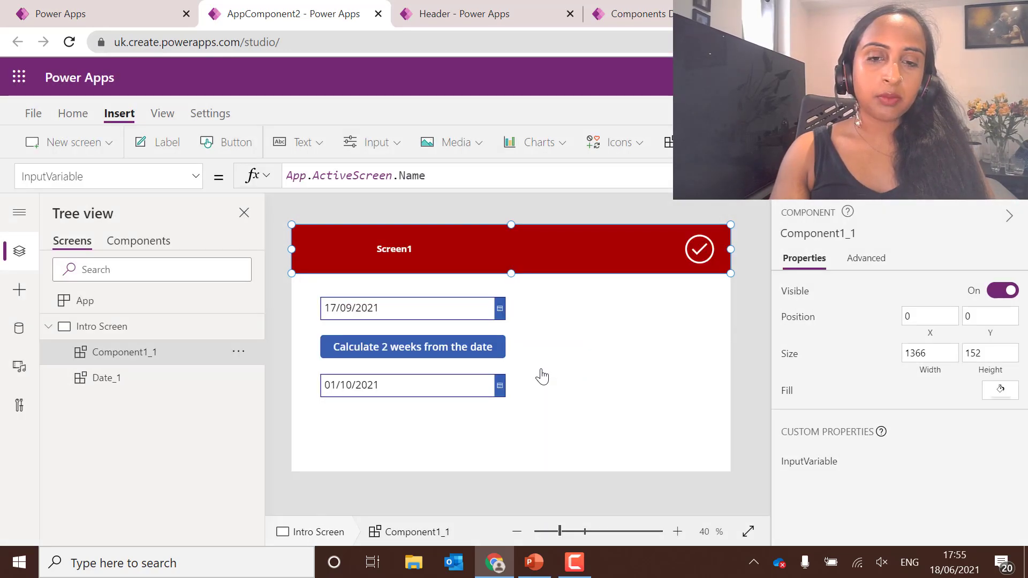
{"action": "double_click", "coordinate": [131, 332]}
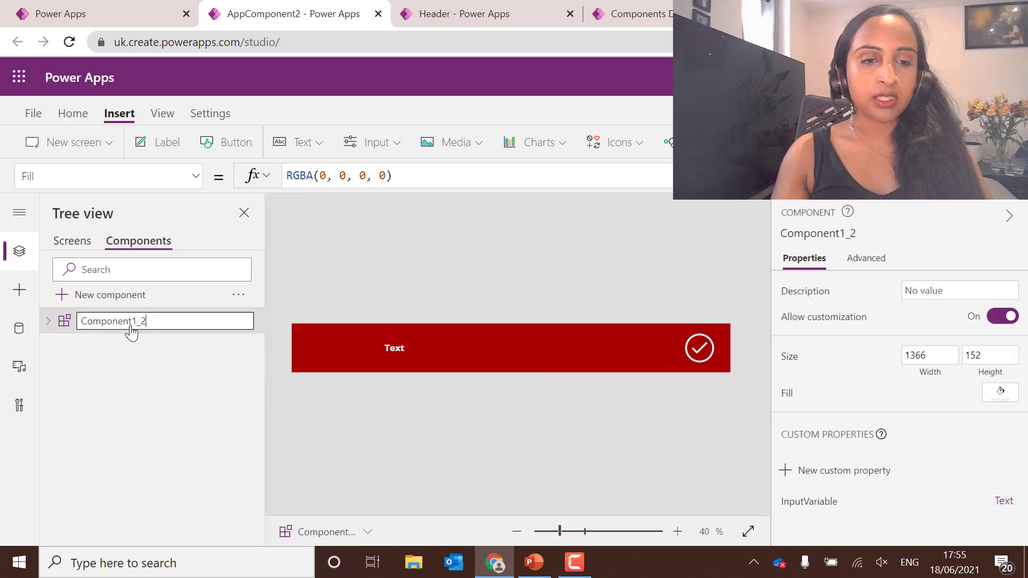
{"action": "left_click", "coordinate": [398, 321]}
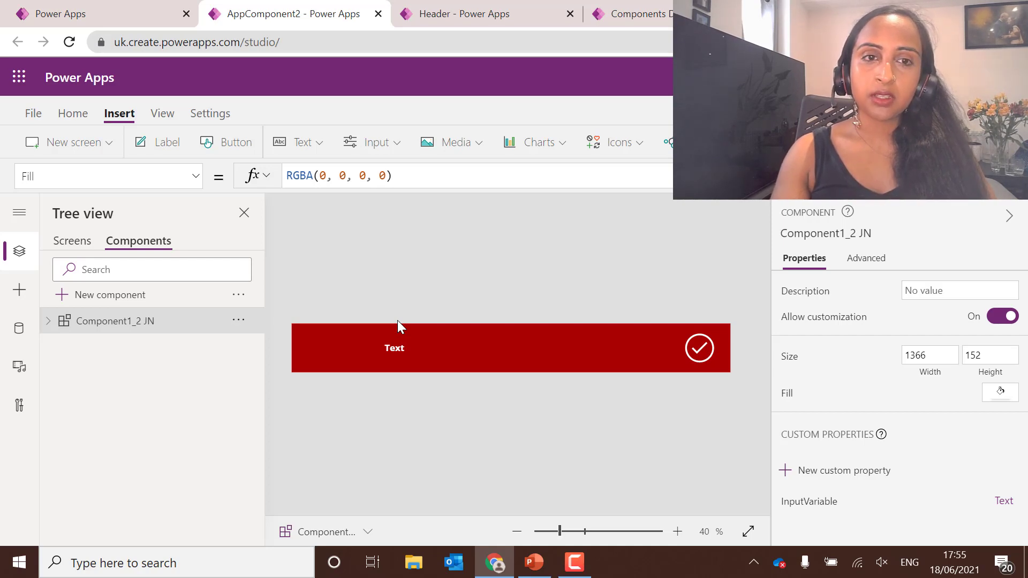
- Save AppComponent2 and publish this version
{"action": "left_click", "coordinate": [34, 113]}
{"action": "left_click", "coordinate": [243, 325]}
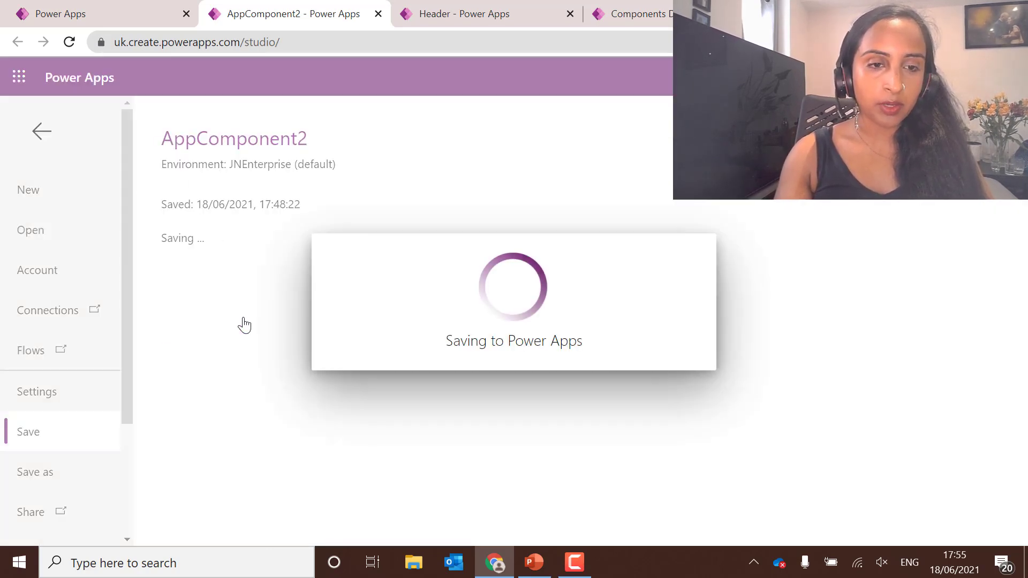
{"action": "left_click", "coordinate": [241, 294]}
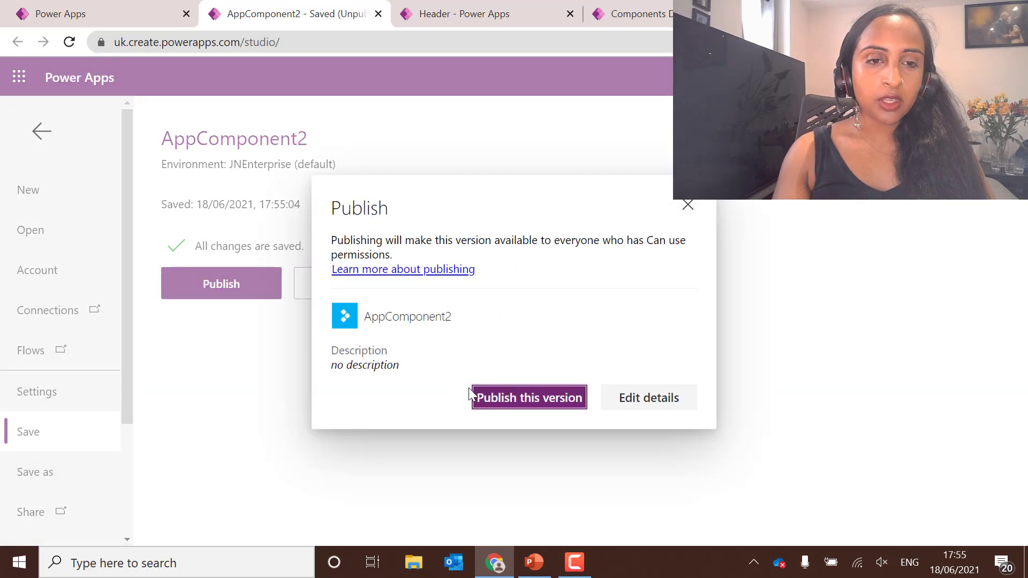
{"action": "left_click", "coordinate": [471, 394]}
- Close the AppComponent2, Header and Components Demo App studio pages, leaving each site without further saving
{"action": "left_click", "coordinate": [381, 15]}
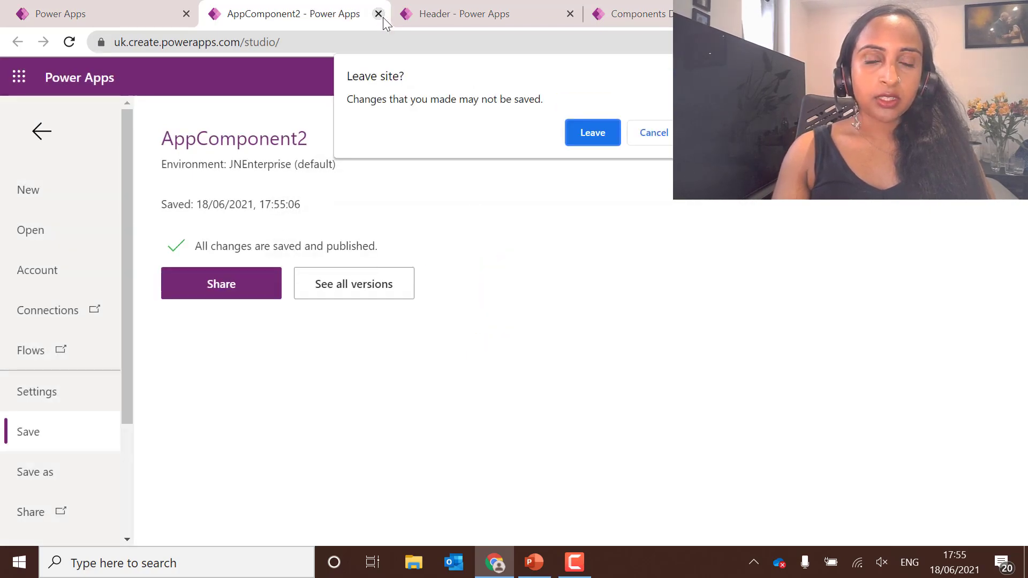
{"action": "left_click", "coordinate": [604, 141]}
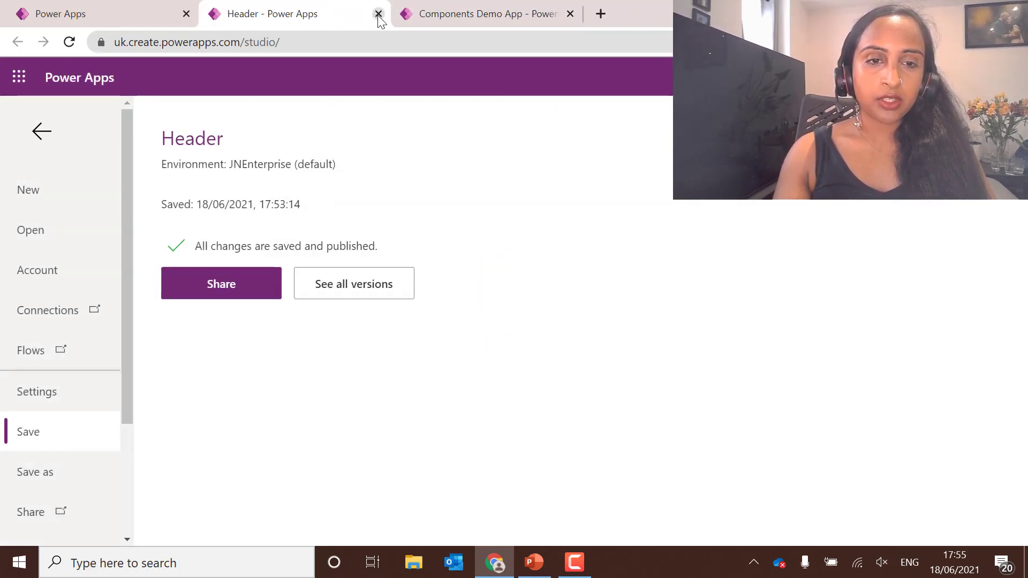
{"action": "left_click", "coordinate": [379, 15]}
{"action": "left_click", "coordinate": [592, 133]}
{"action": "left_click", "coordinate": [378, 14]}
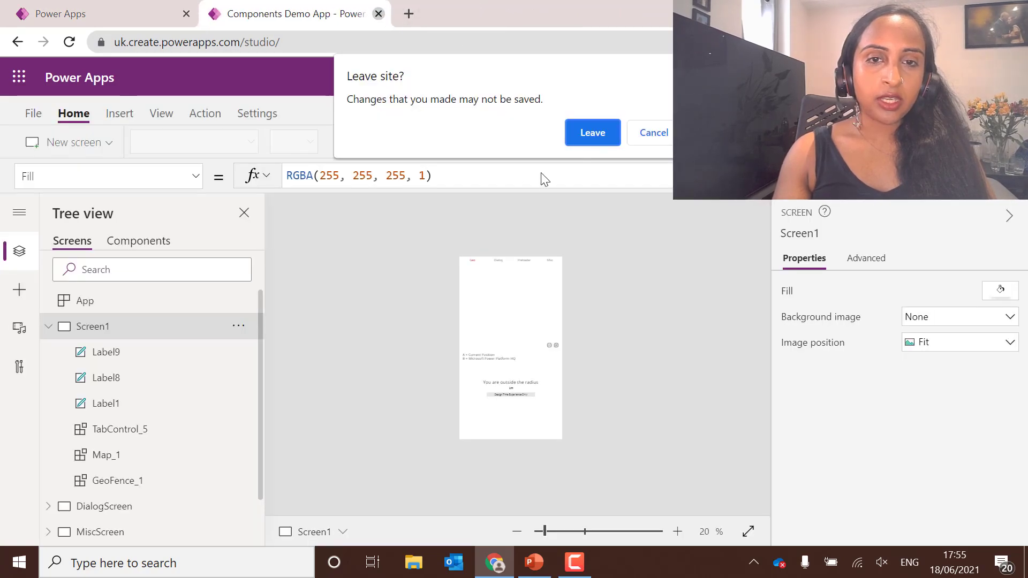
{"action": "left_click", "coordinate": [592, 132]}
{"action": "left_click", "coordinate": [609, 367]}
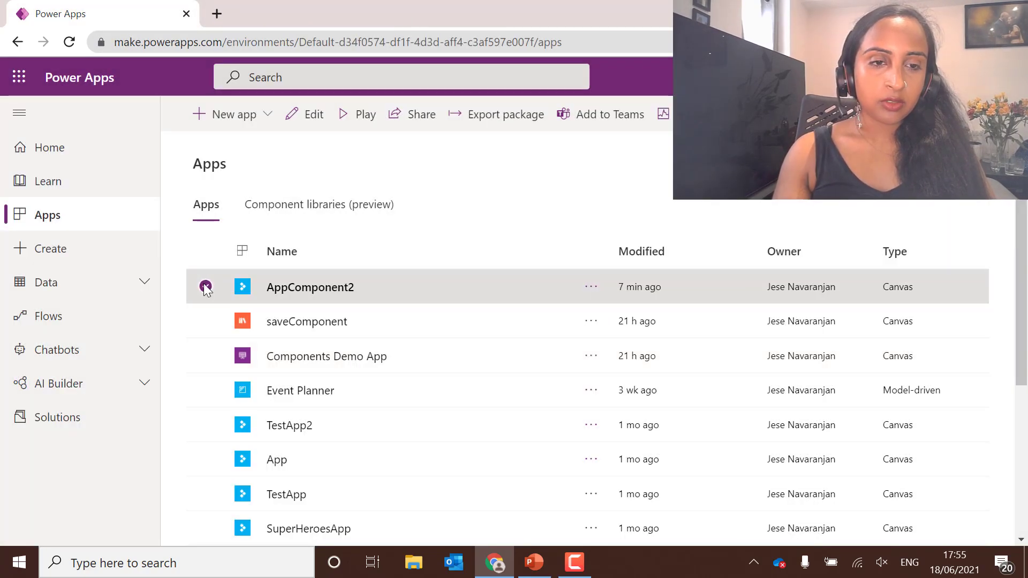
{"action": "left_click", "coordinate": [234, 121]}
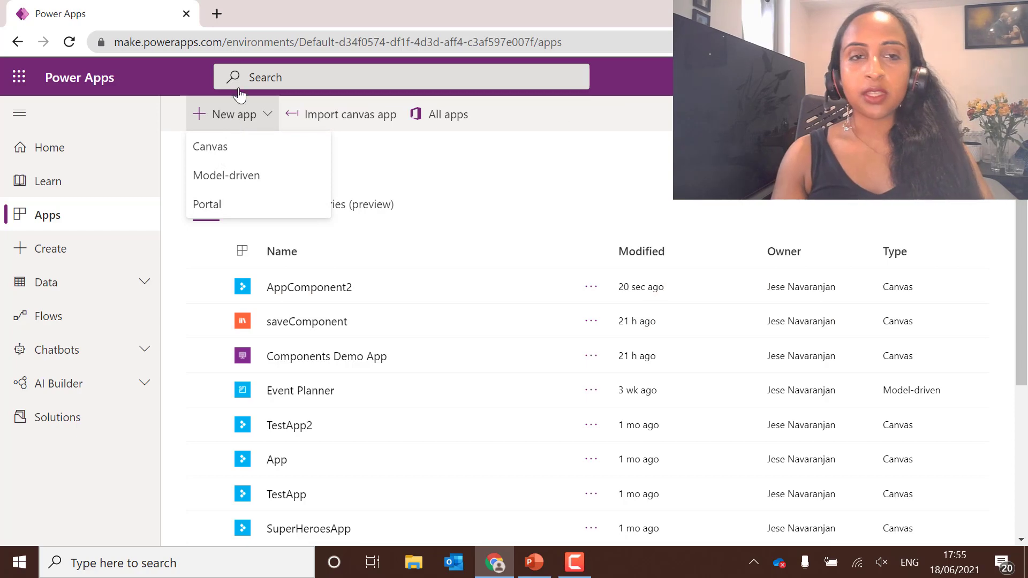
- Search the web for "component library download power apps" and open the Canvas Apps Components Samples gallery
{"action": "left_click", "coordinate": [218, 23]}
{"action": "type", "text": "ca"}
{"action": "key", "text": "BackSpace"}
{"action": "key", "text": "BackSpace"}
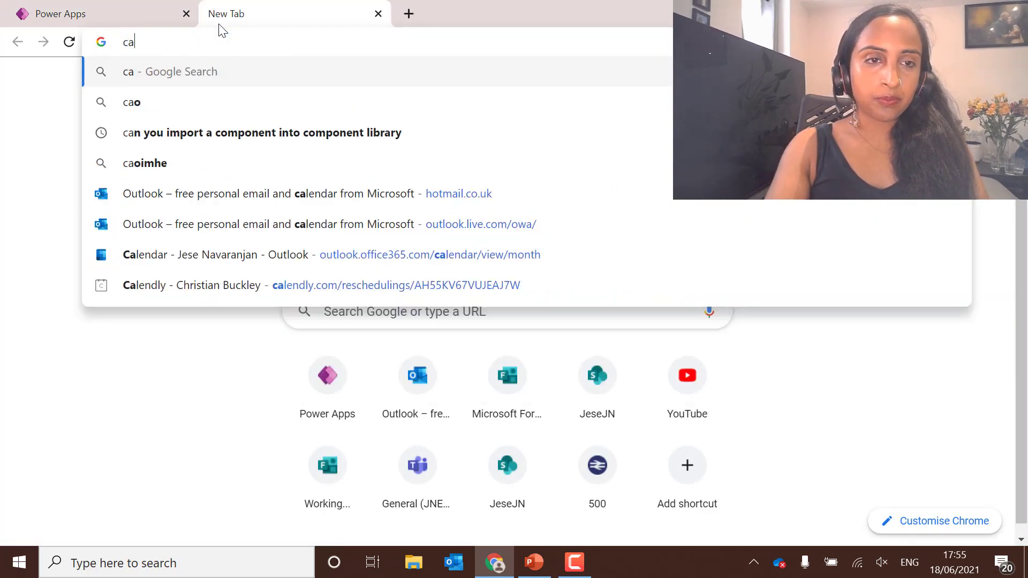
{"action": "type", "text": "omponent+library+download+power+apps&rlz=1C1OPNX_en-GBGB937GB937&oq=co"}
{"action": "key", "text": "Return"}
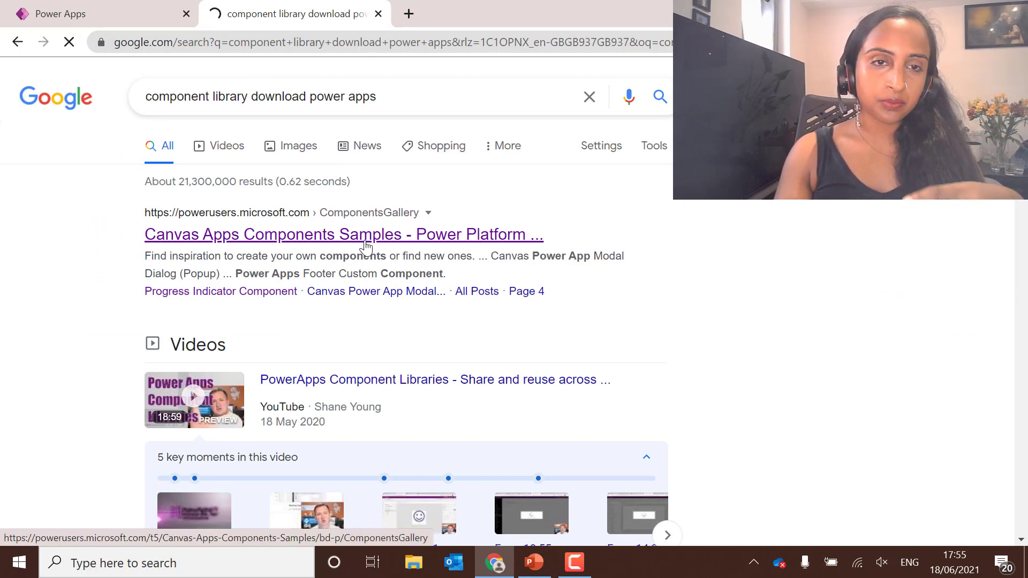
{"action": "scroll", "coordinate": [364, 247], "scroll_direction": "down", "scroll_amount": 5}
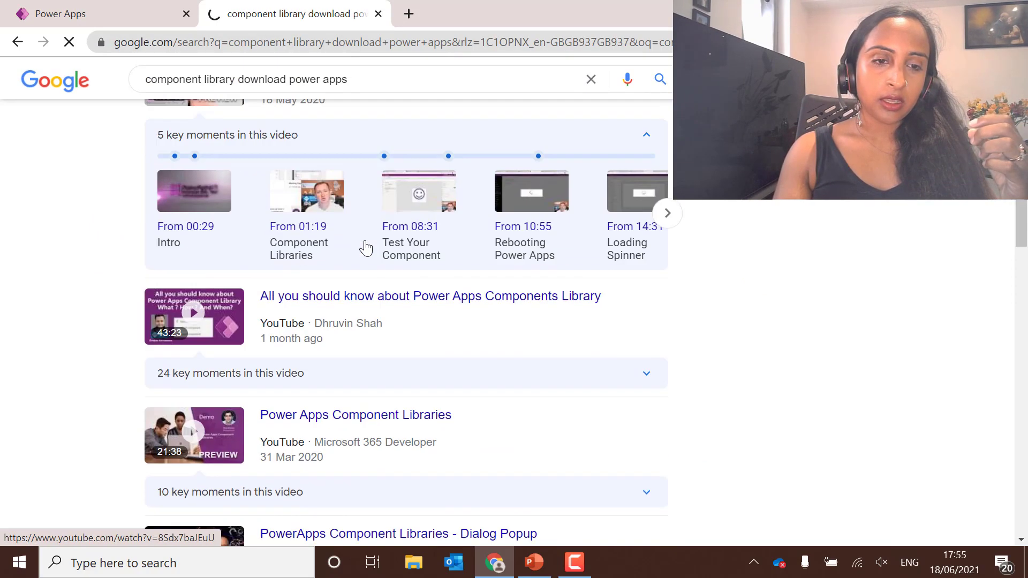
{"action": "scroll", "coordinate": [366, 245], "scroll_direction": "up", "scroll_amount": 5}
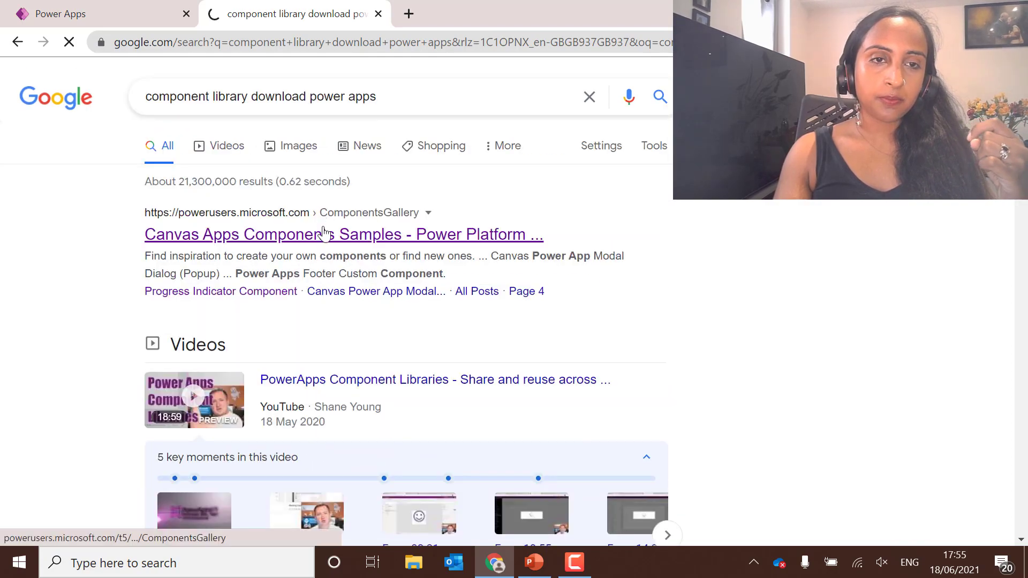
{"action": "left_click", "coordinate": [324, 234]}
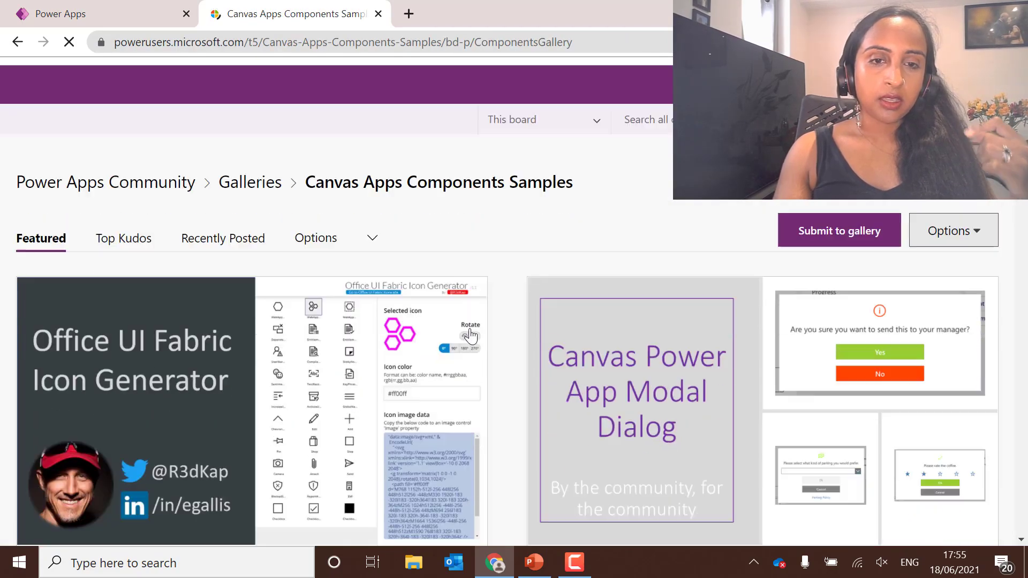
- Look through the sample components in the community gallery, then return to the Power Apps list of apps
{"action": "scroll", "coordinate": [470, 336], "scroll_direction": "down", "scroll_amount": 15}
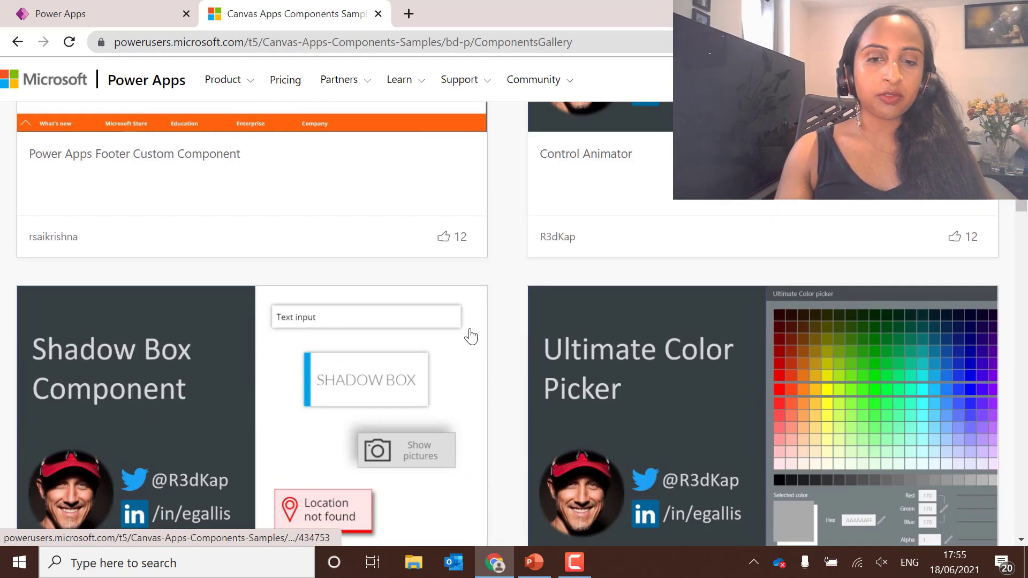
{"action": "scroll", "coordinate": [470, 336], "scroll_direction": "down", "scroll_amount": 4}
{"action": "scroll", "coordinate": [470, 336], "scroll_direction": "up", "scroll_amount": 4}
{"action": "scroll", "coordinate": [470, 335], "scroll_direction": "up", "scroll_amount": 8}
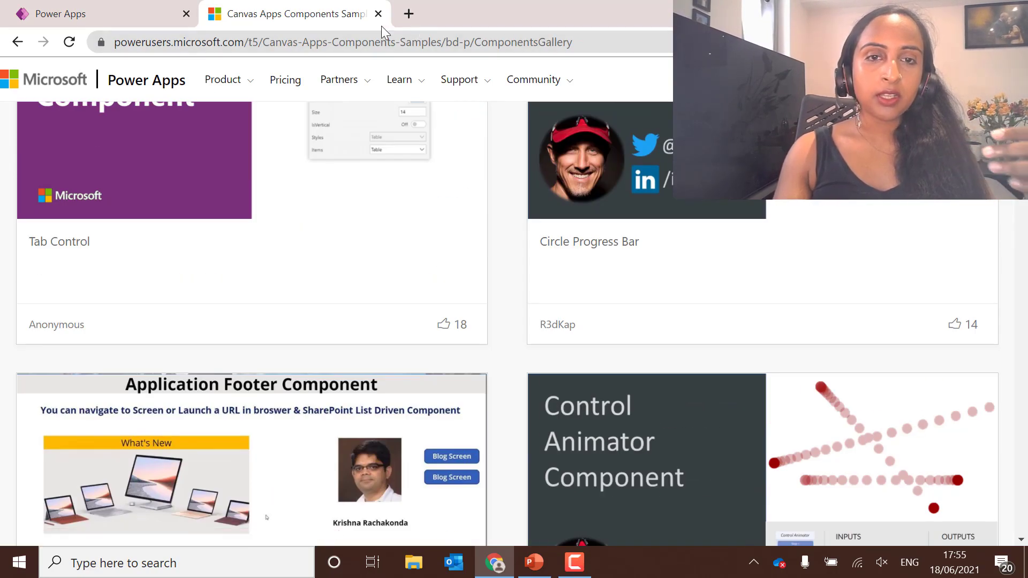
{"action": "left_click", "coordinate": [146, 34]}
{"action": "left_click", "coordinate": [161, 17]}
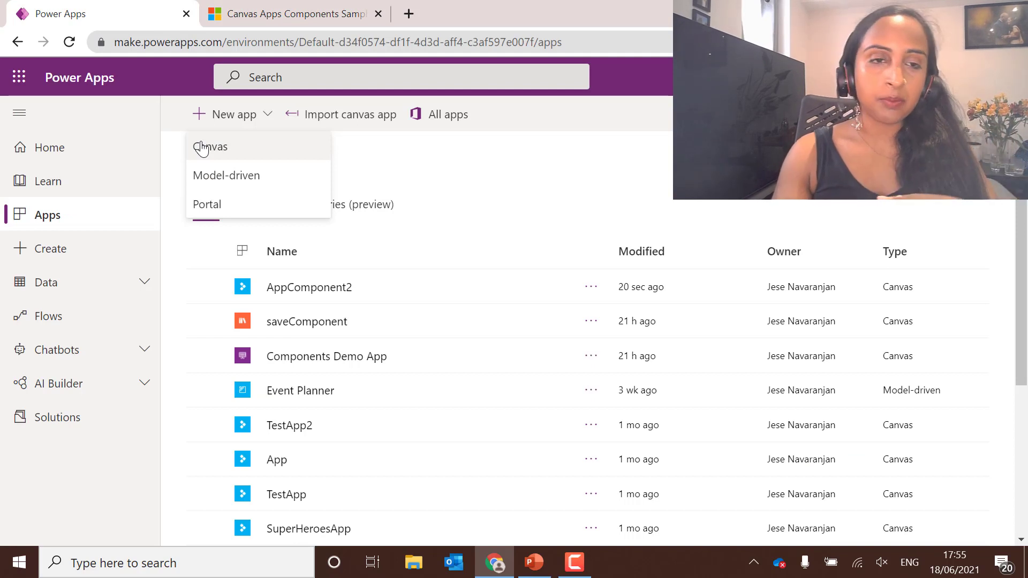
{"action": "left_click", "coordinate": [426, 164]}
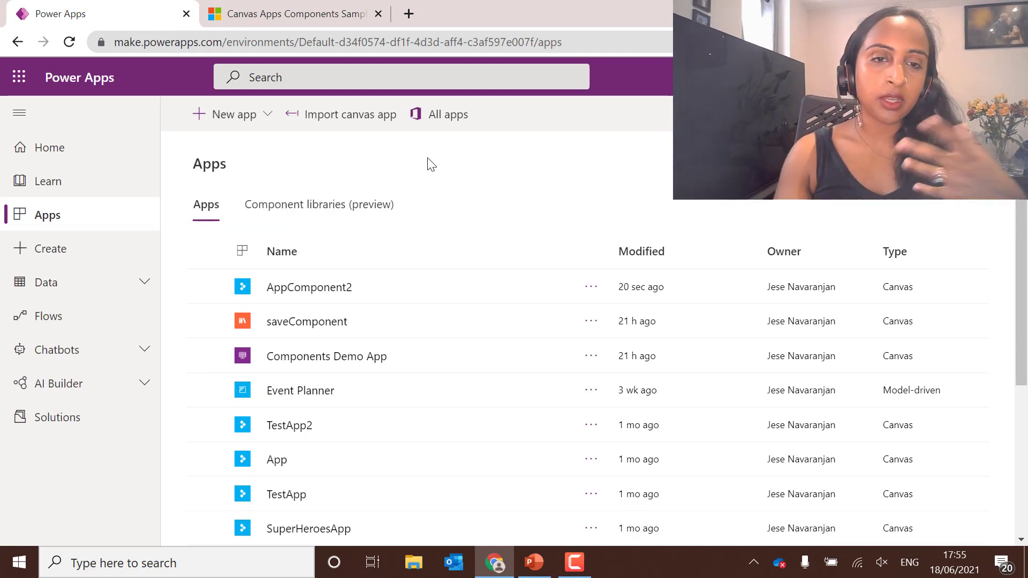
- Create a new solution named ComponentLibrary with the CDS Default Publisher and refresh the solutions list
{"action": "left_click", "coordinate": [39, 418]}
{"action": "left_click", "coordinate": [243, 115]}
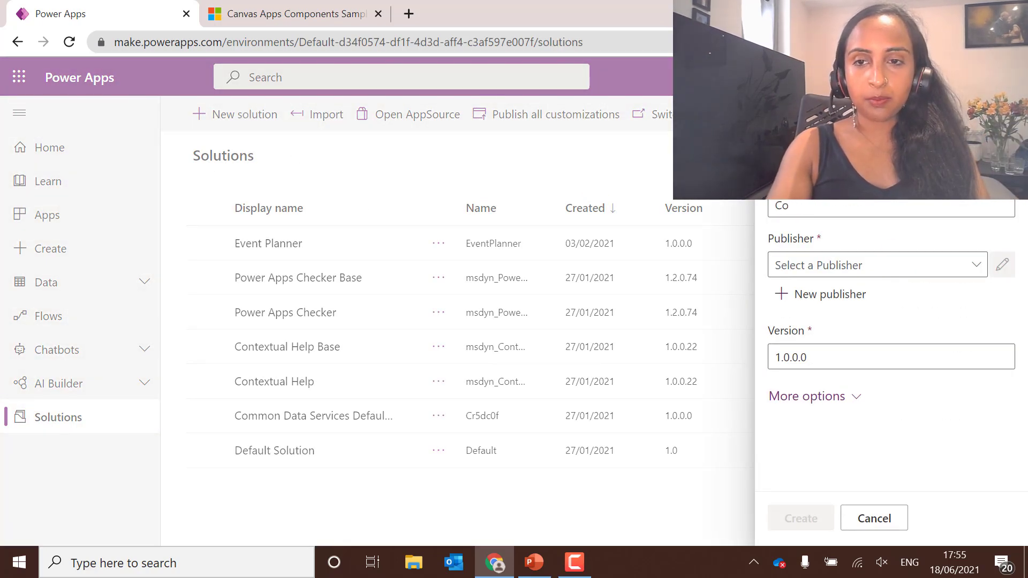
{"action": "type", "text": "ComponentLibrary"}
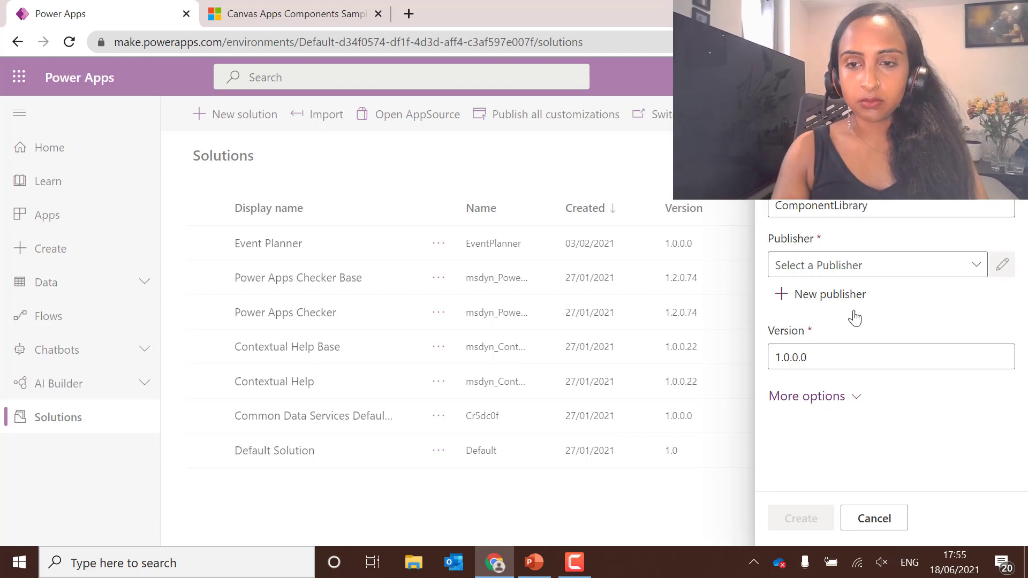
{"action": "left_click", "coordinate": [834, 268]}
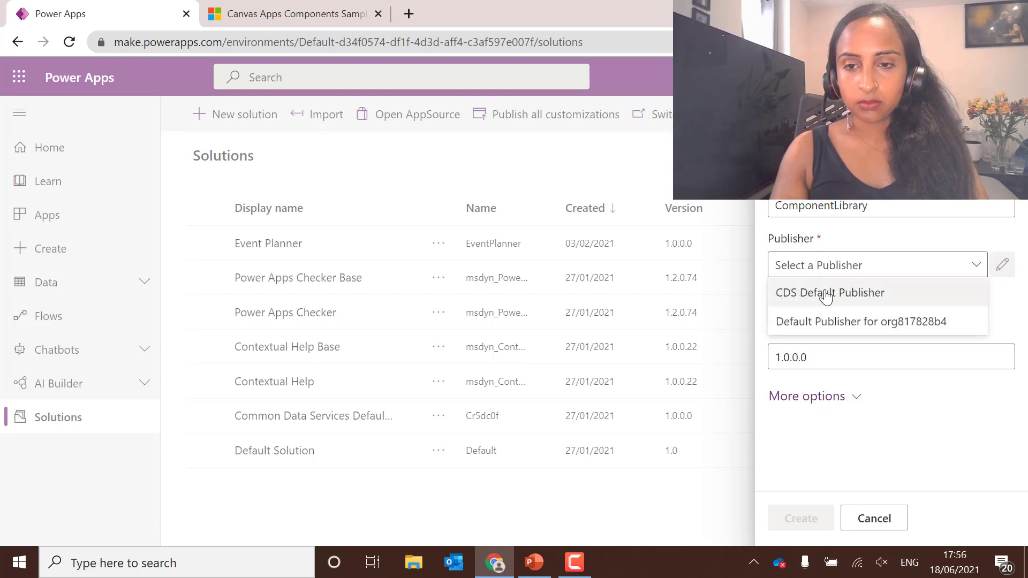
{"action": "left_click", "coordinate": [819, 292]}
{"action": "left_click", "coordinate": [806, 521]}
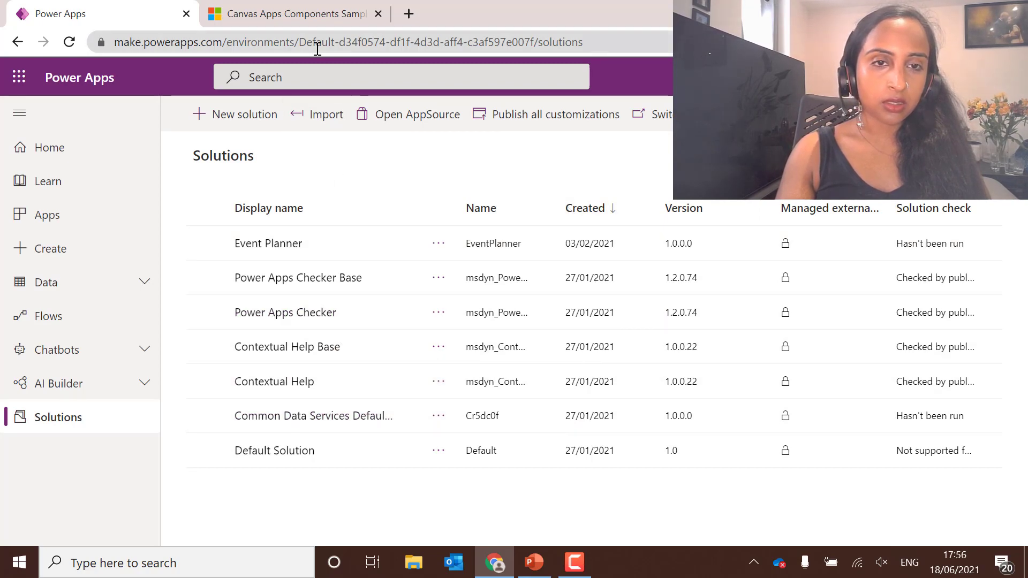
{"action": "key", "text": "F5"}
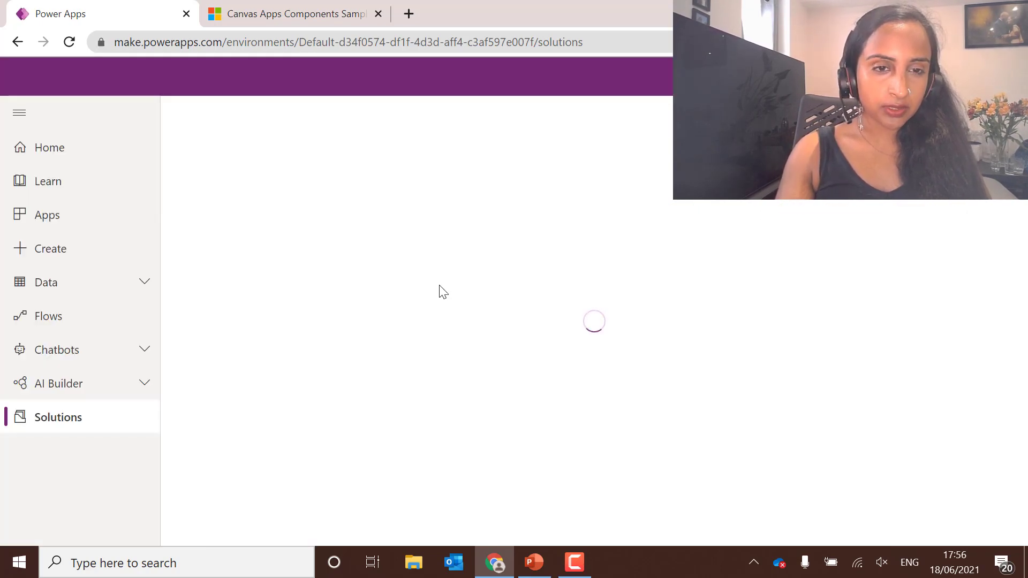
- Open the ComponentLibrary solution and bring up the selection of existing canvas apps for it
{"action": "left_click", "coordinate": [298, 252]}
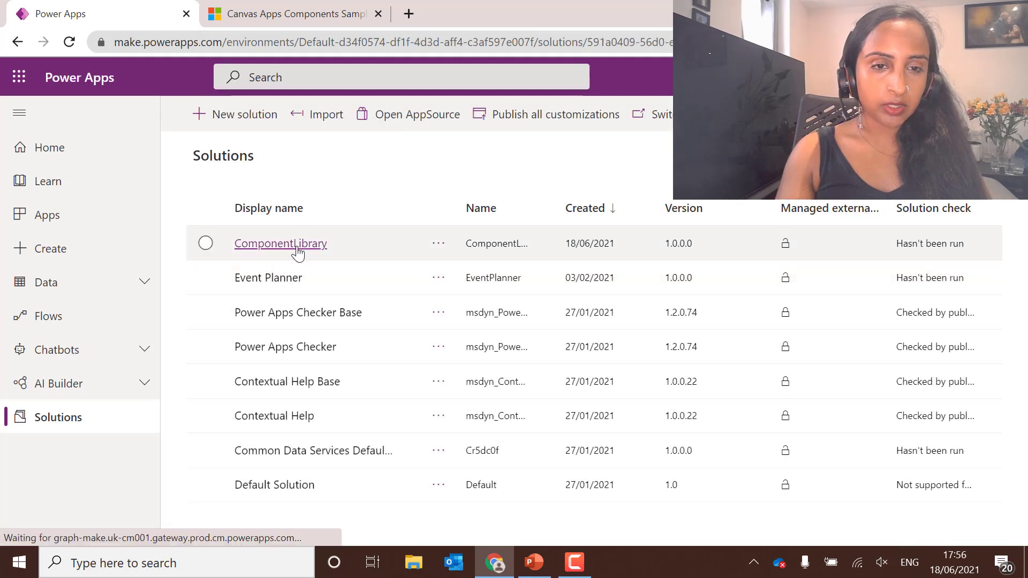
{"action": "left_click", "coordinate": [297, 114]}
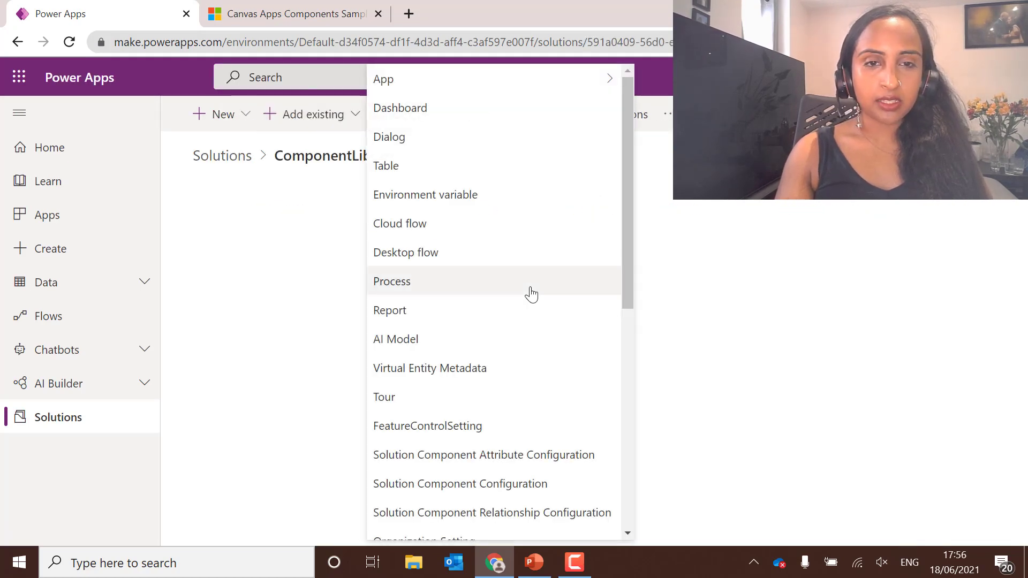
{"action": "scroll", "coordinate": [531, 294], "scroll_direction": "down", "scroll_amount": 8}
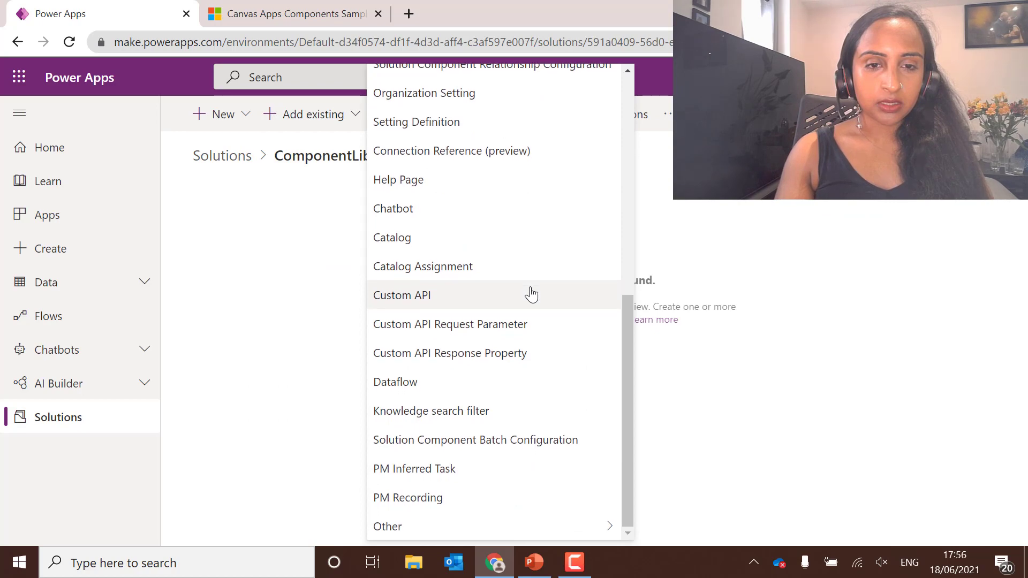
{"action": "scroll", "coordinate": [531, 294], "scroll_direction": "up", "scroll_amount": 5}
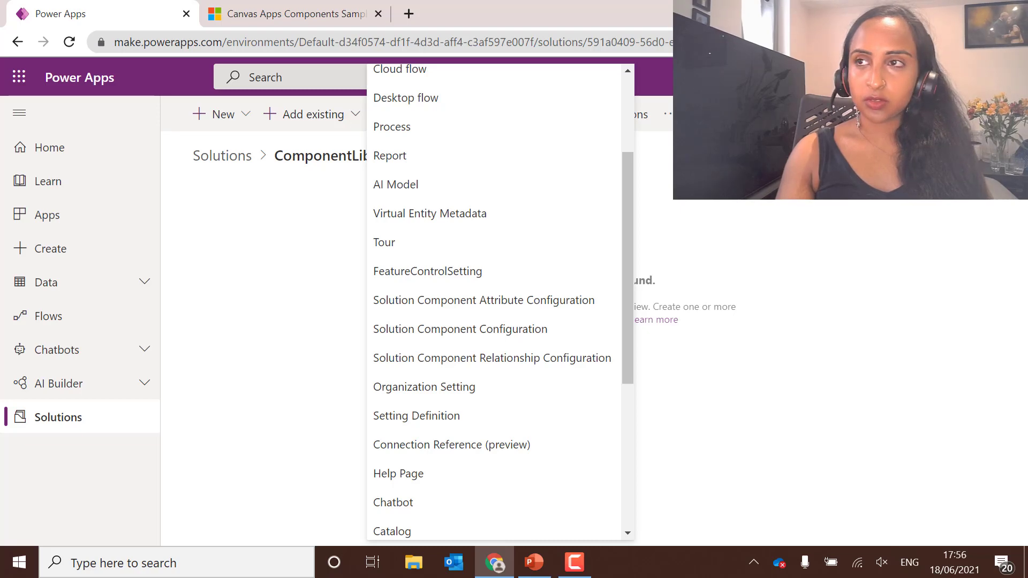
{"action": "scroll", "coordinate": [482, 300], "scroll_direction": "down", "scroll_amount": 5}
{"action": "mouse_move", "coordinate": [448, 527]}
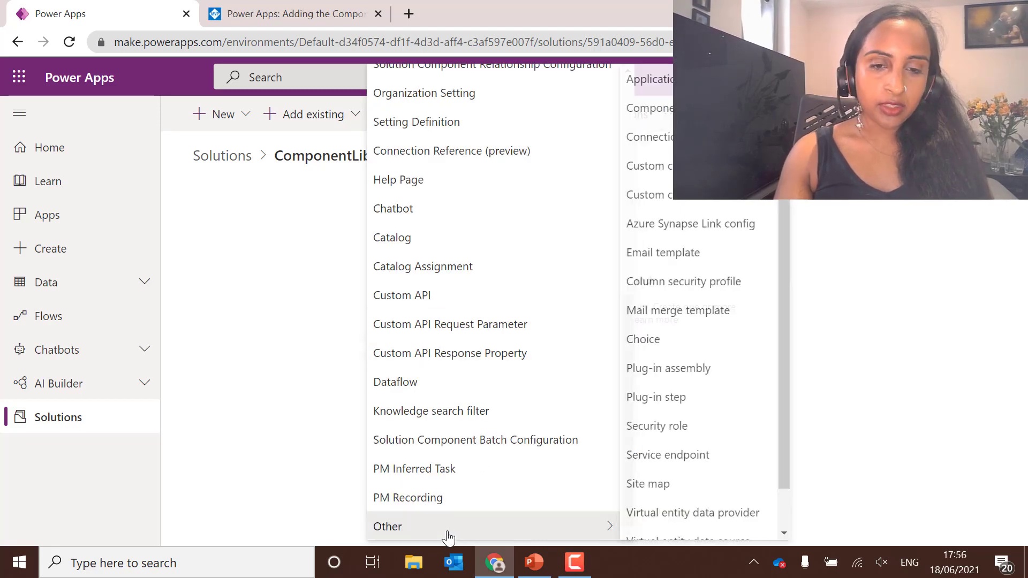
{"action": "left_click", "coordinate": [649, 108]}
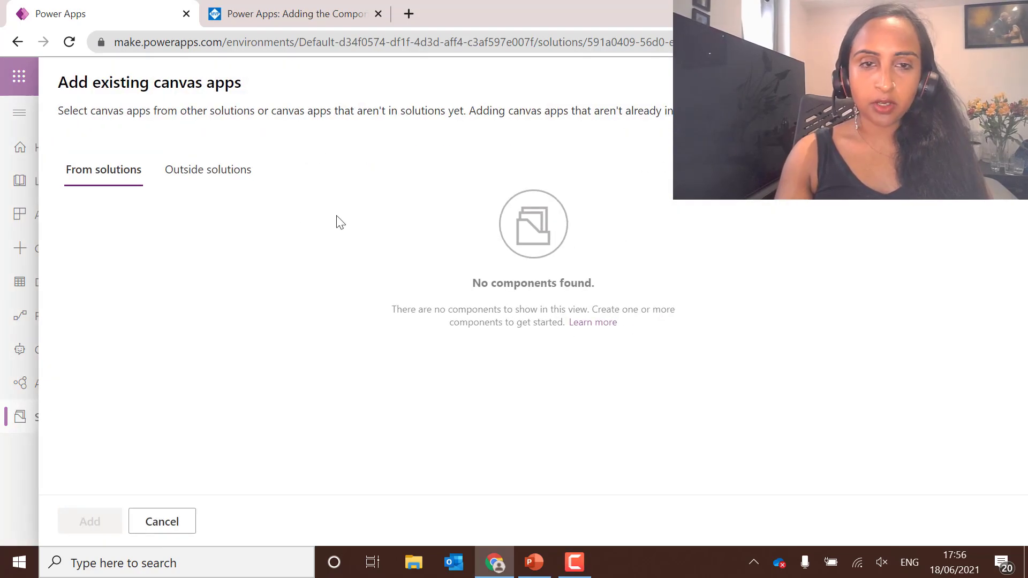
- Add AppComponent2, Components Demo App and Mixed Reality App from outside solutions to the ComponentLibrary solution
{"action": "left_click", "coordinate": [223, 177]}
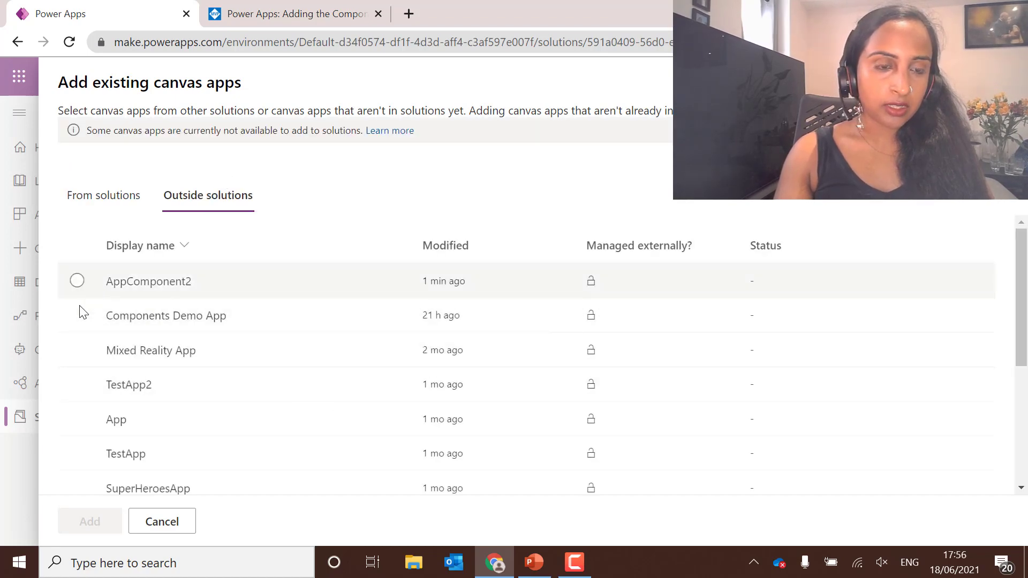
{"action": "left_click", "coordinate": [77, 315]}
{"action": "left_click", "coordinate": [77, 280]}
{"action": "left_click", "coordinate": [77, 350]}
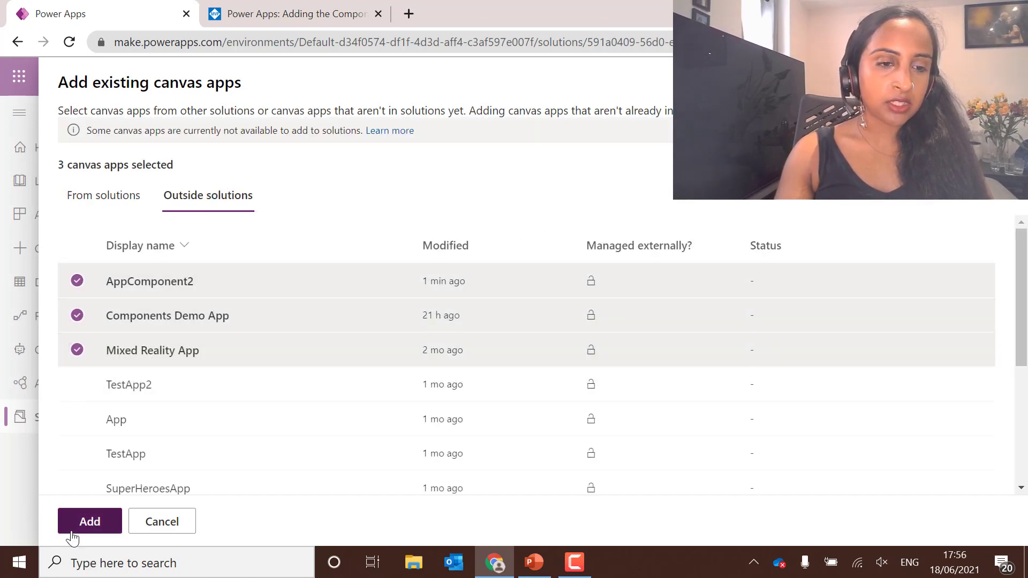
{"action": "left_click", "coordinate": [90, 521]}
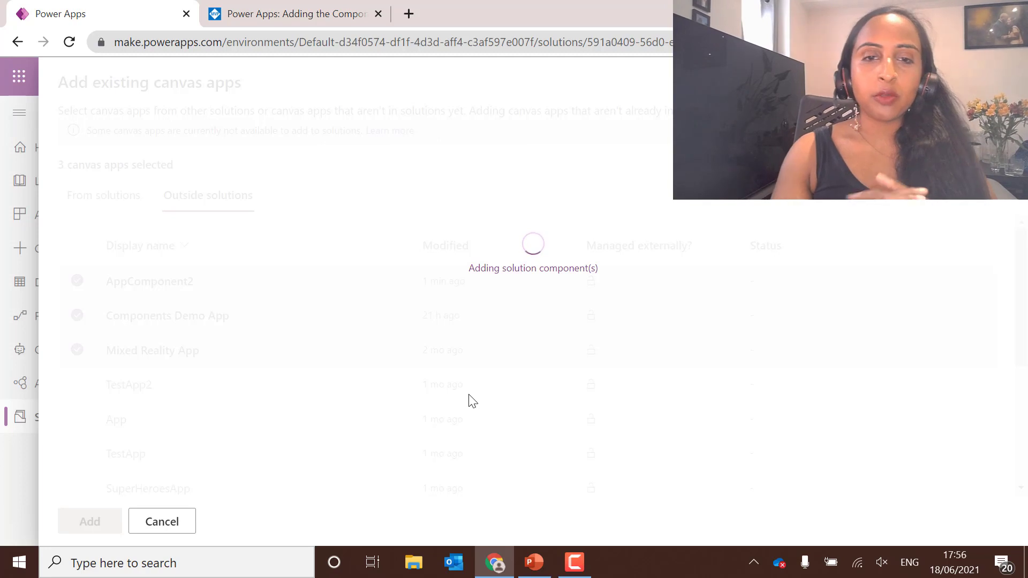